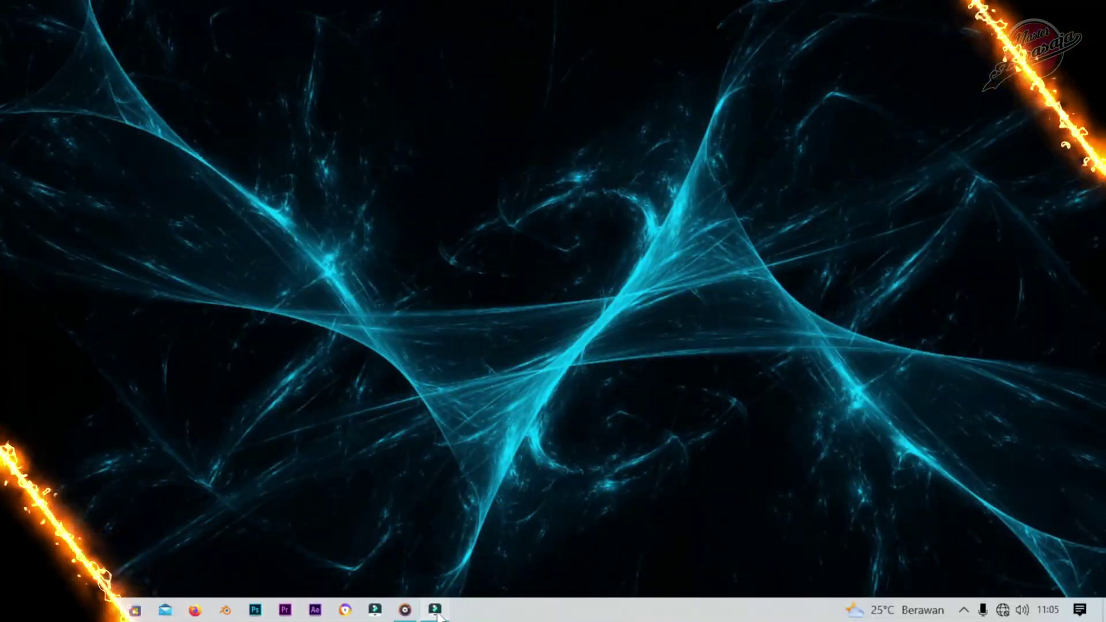
Launch Wondershare Filmora and create a new project with the 16:9 (Widescreen) aspect ratio.
click(436, 611)
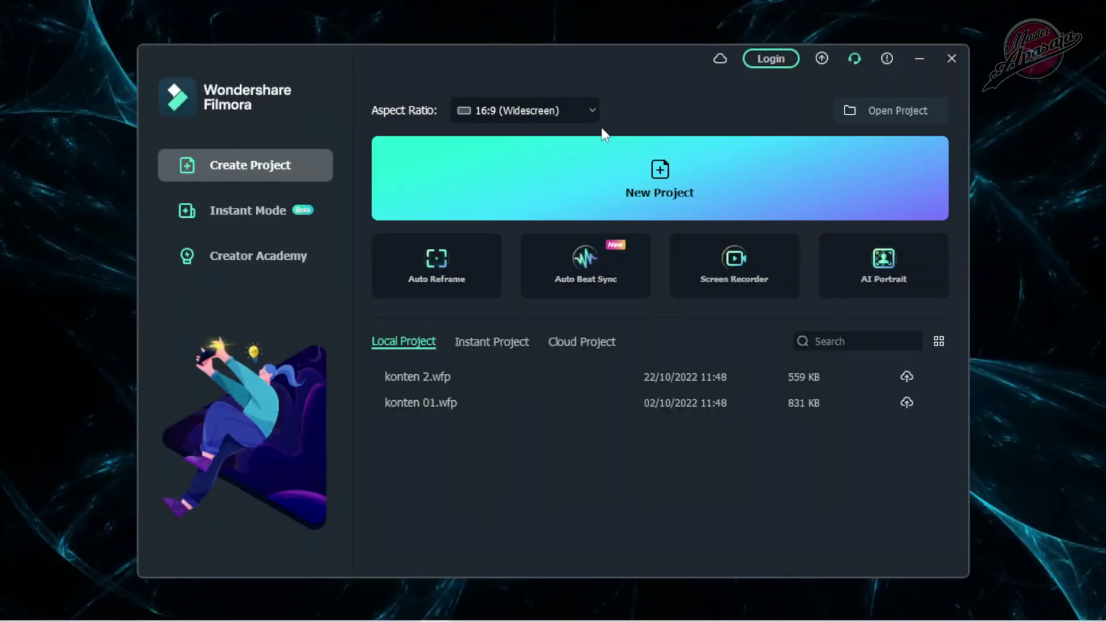
click(507, 111)
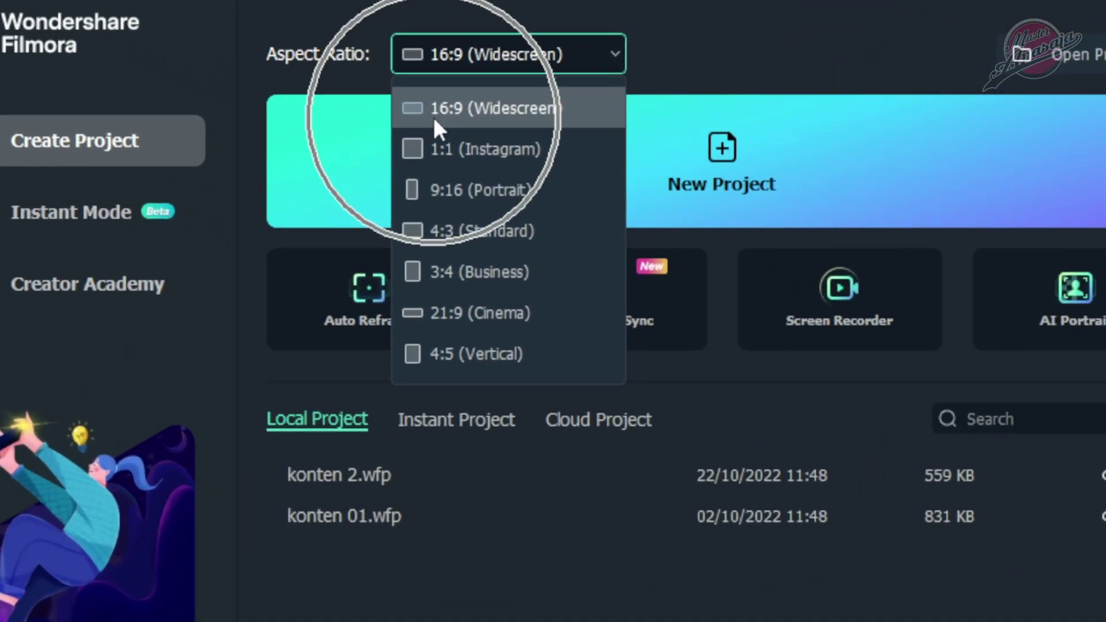
click(434, 116)
click(681, 188)
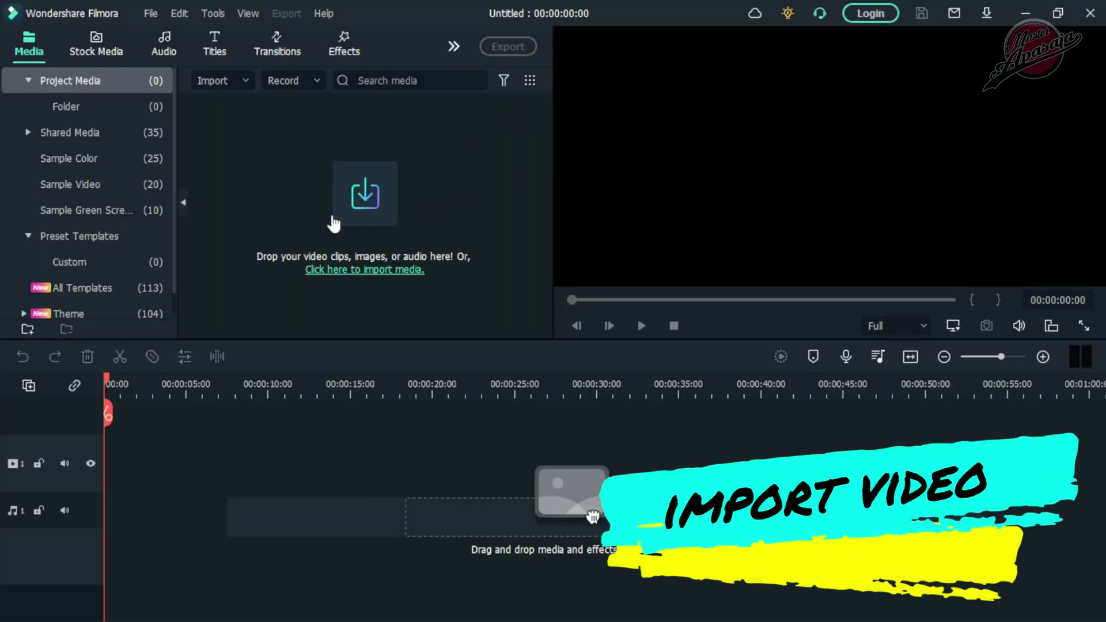
Import the sample video from the "filmora 11 render" folder on drive D: into the project media.
click(363, 193)
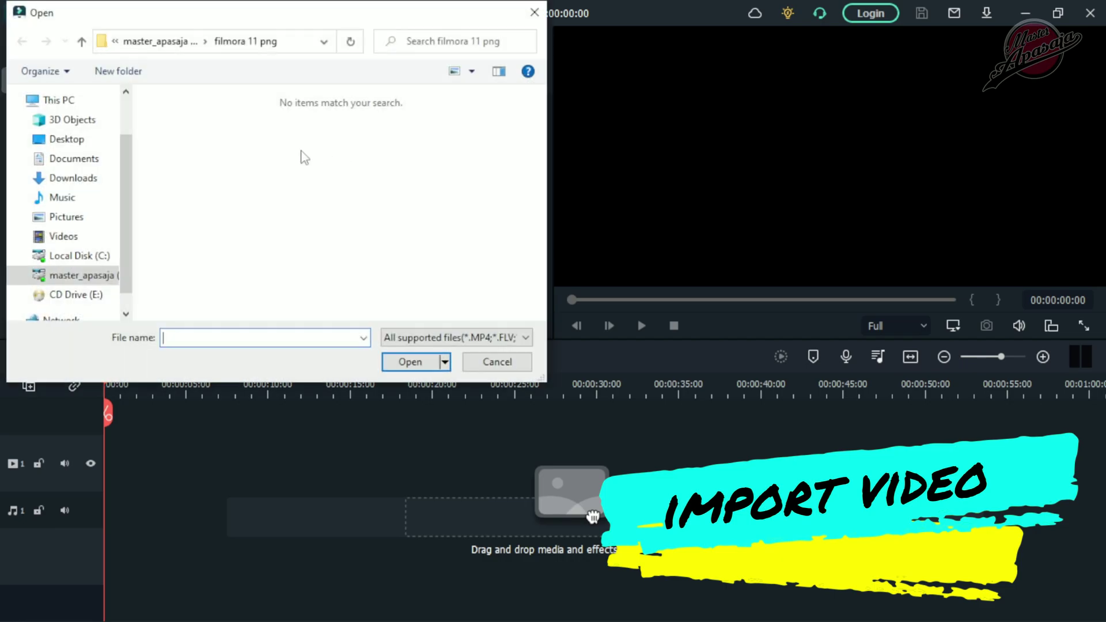
click(86, 276)
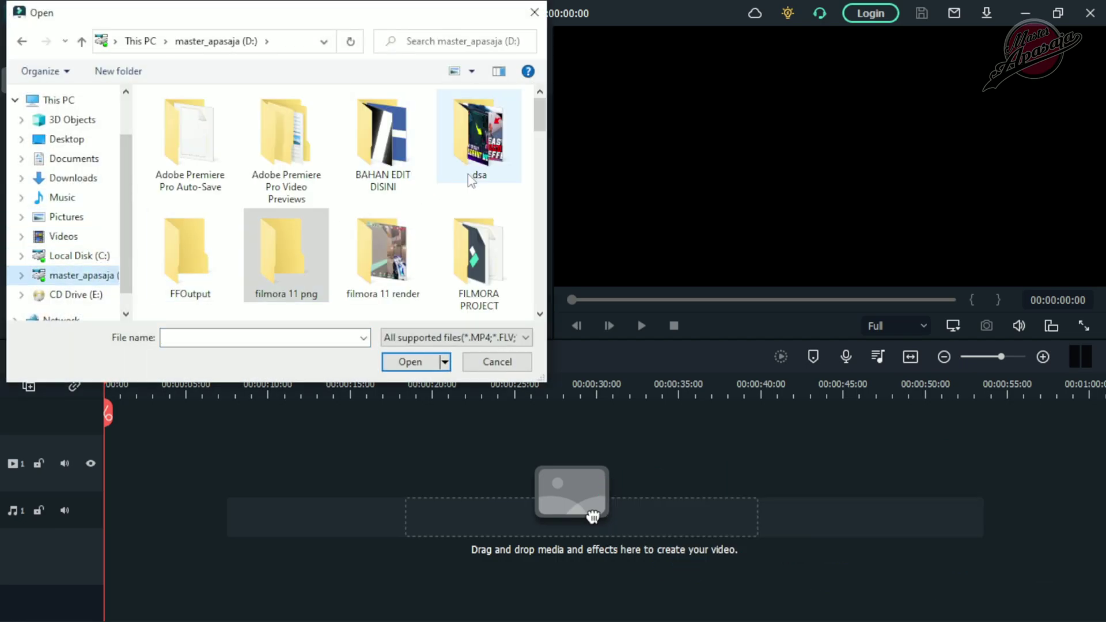
double_click(402, 246)
click(191, 160)
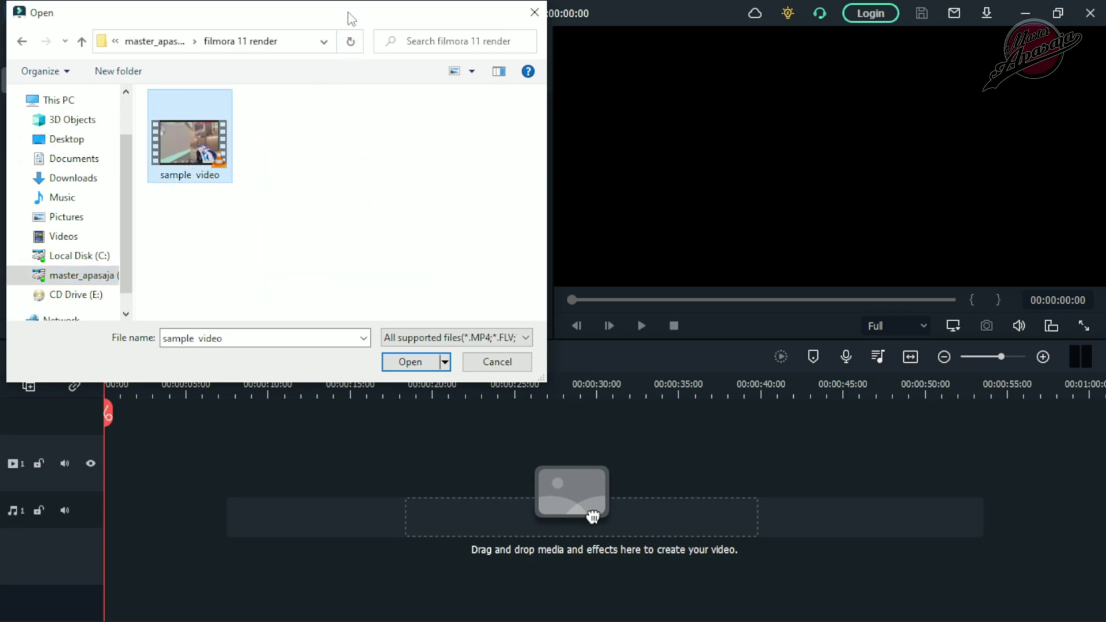
drag(348, 19, 946, 127)
drag(804, 254, 403, 201)
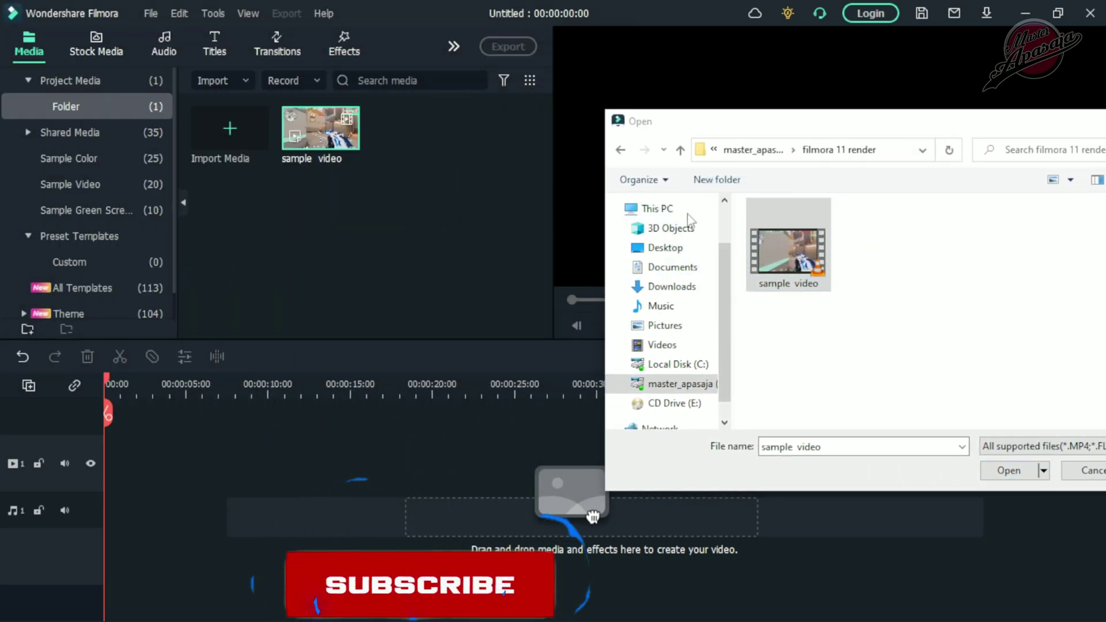
drag(943, 125, 687, 114)
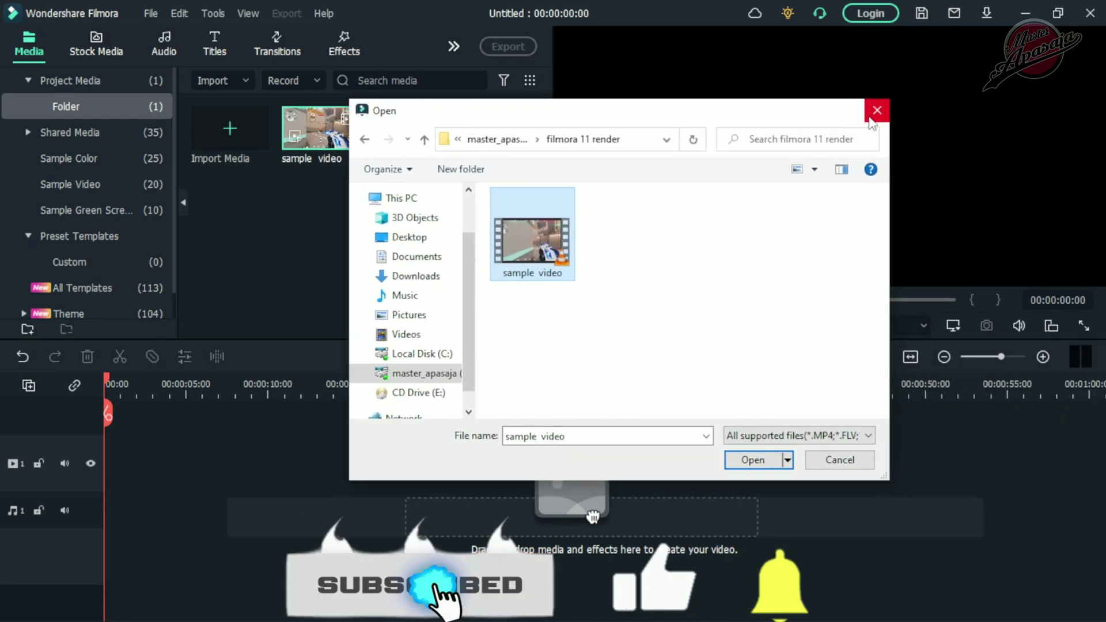
click(831, 461)
Place the sample video at the start of video track 1 and match the project settings to the media at 1920 x 1080 60fps.
drag(317, 144, 70, 472)
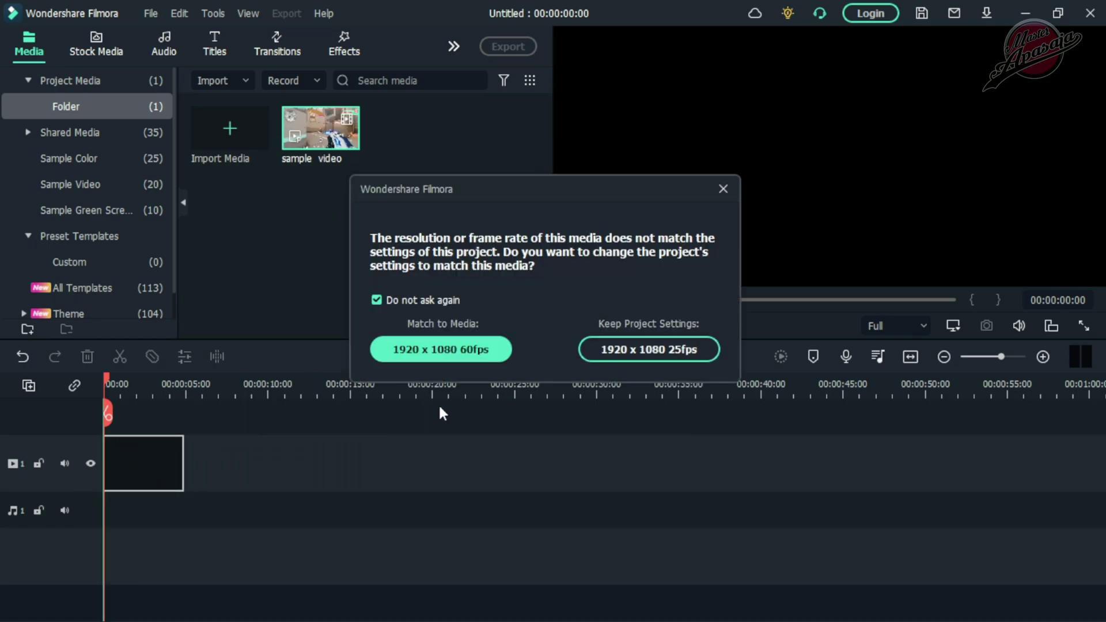
click(440, 348)
drag(211, 384, 497, 391)
key(space)
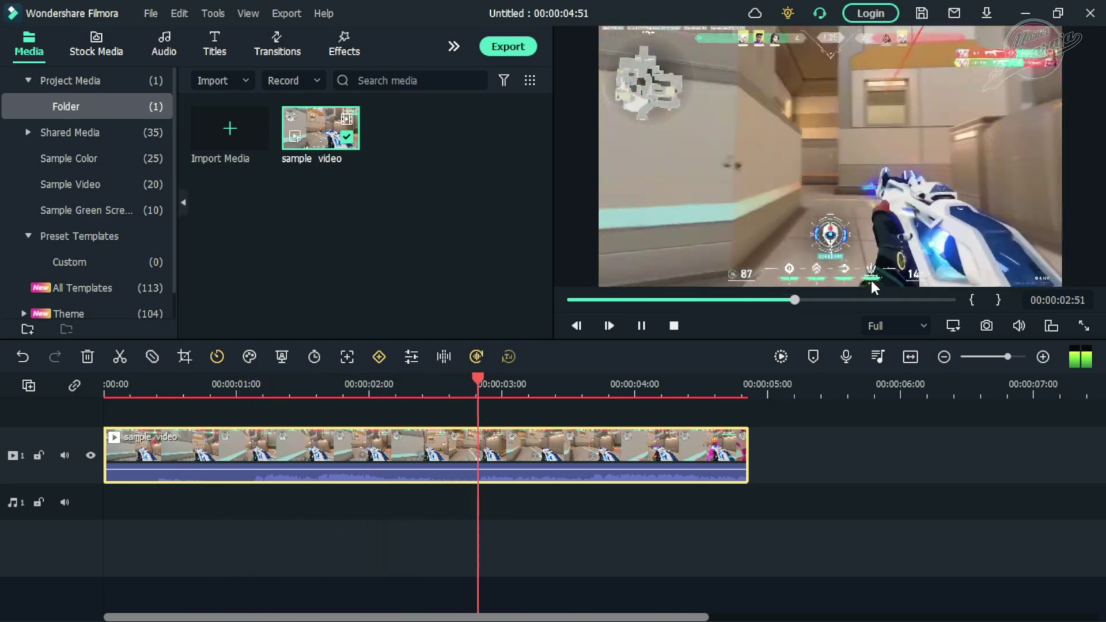
Position the playhead at 00:00:00:32 and add a marker to the sample video clip there.
click(189, 439)
drag(190, 387, 174, 403)
click(577, 326)
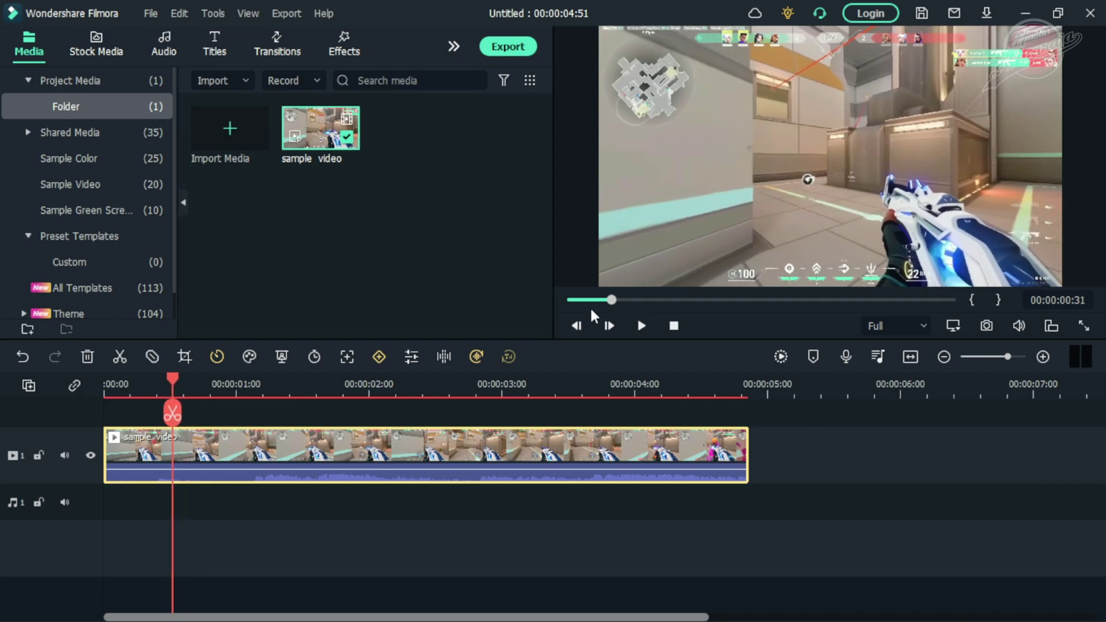
click(612, 325)
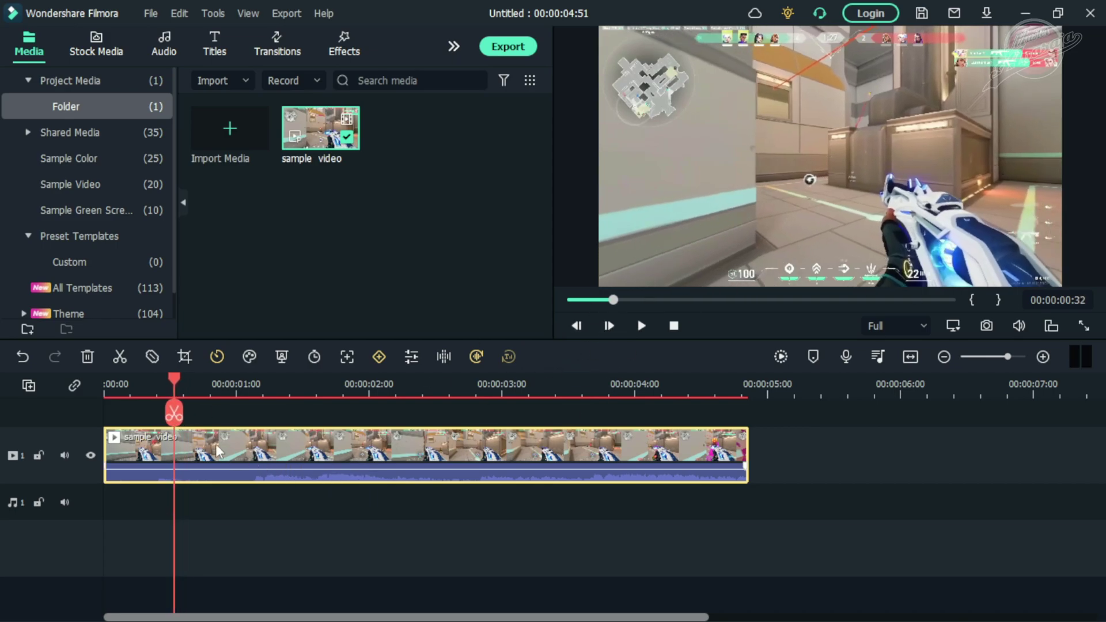
click(814, 363)
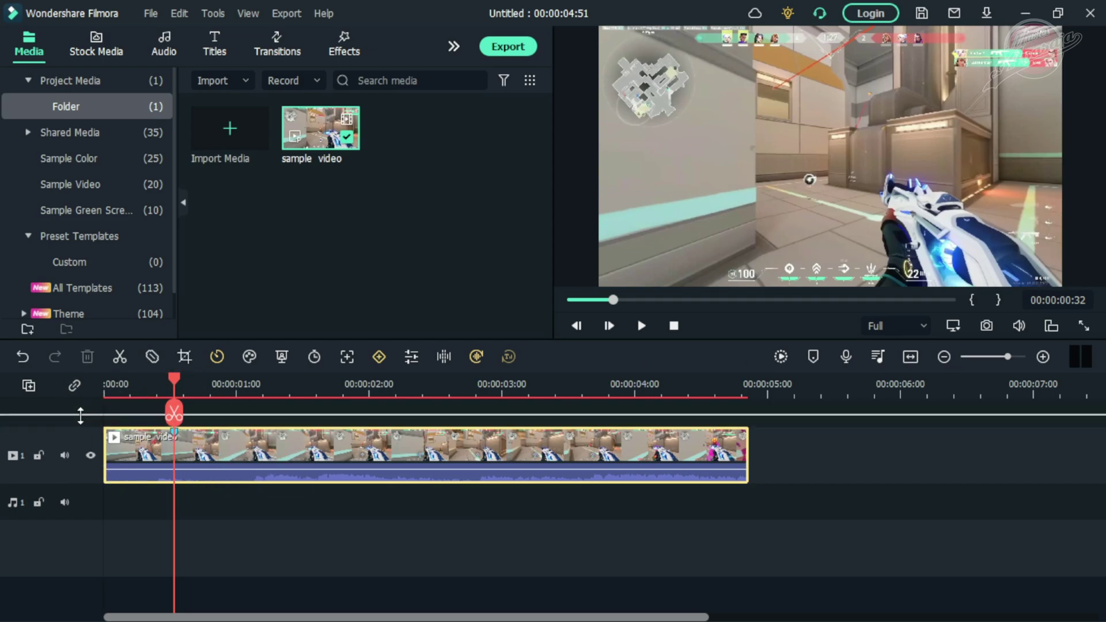
drag(350, 340, 350, 314)
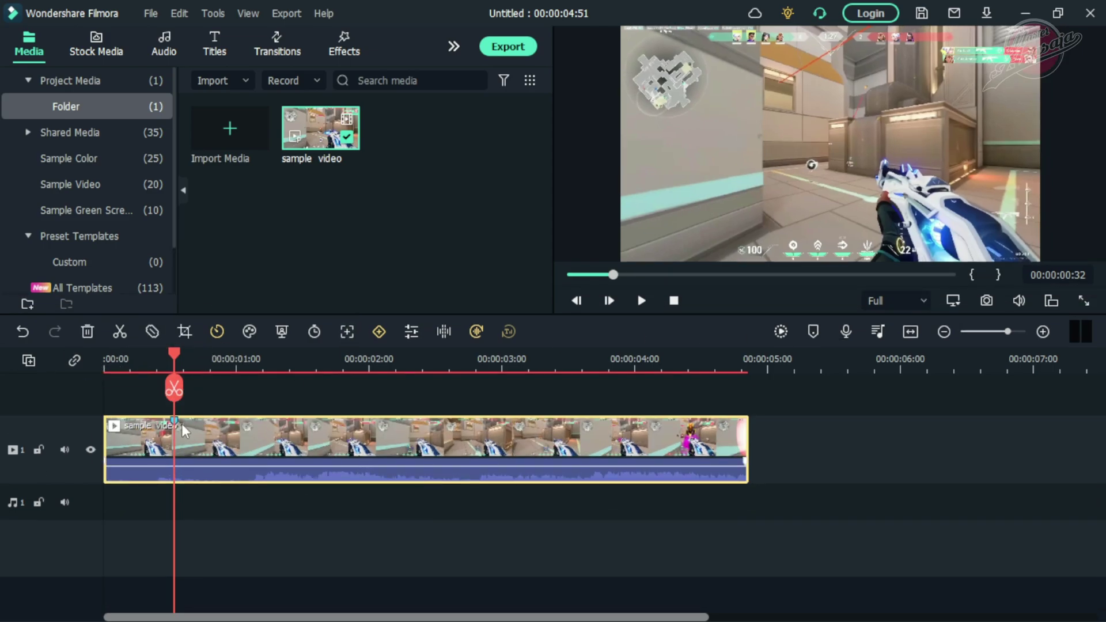
mouse_move(177, 430)
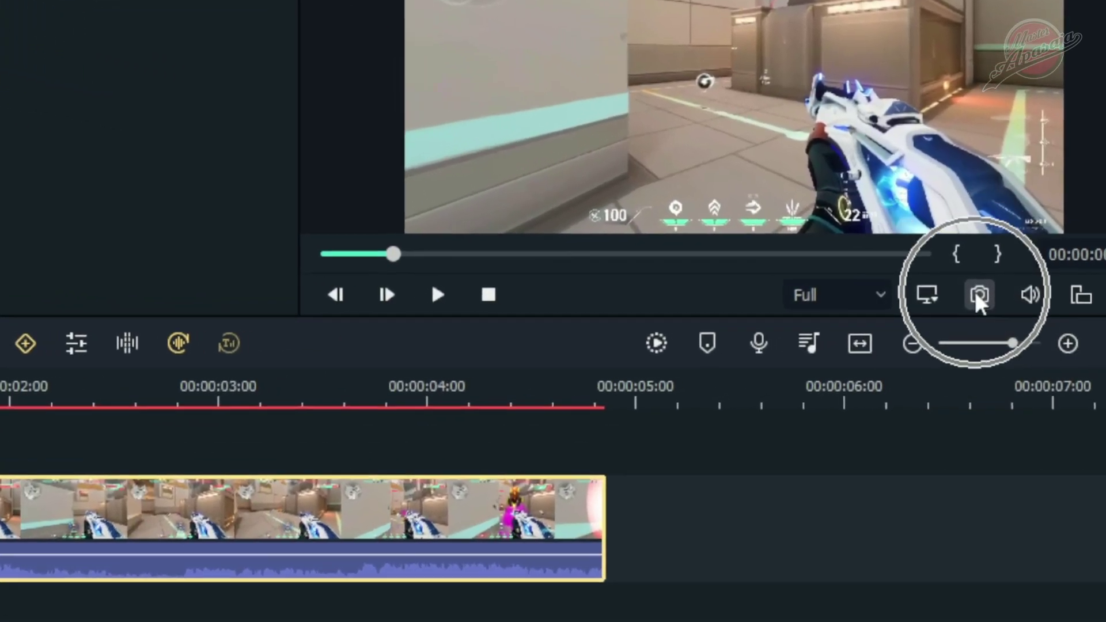
Save a PNG snapshot of the current frame to D:/filmora 11 png and split the clip at the playhead.
click(979, 295)
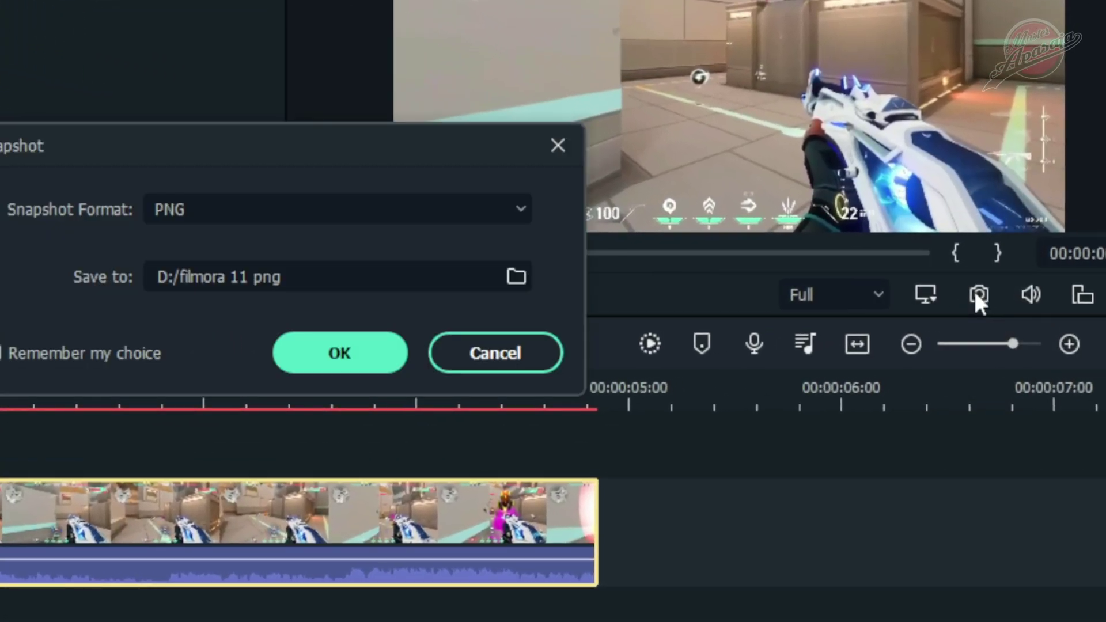
click(337, 353)
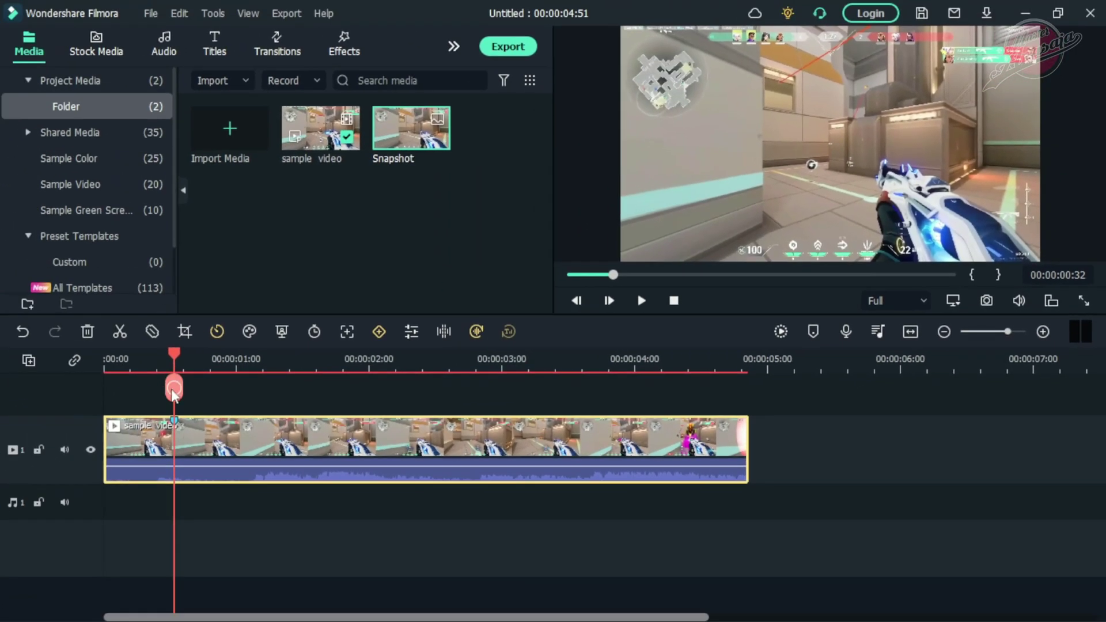
click(174, 389)
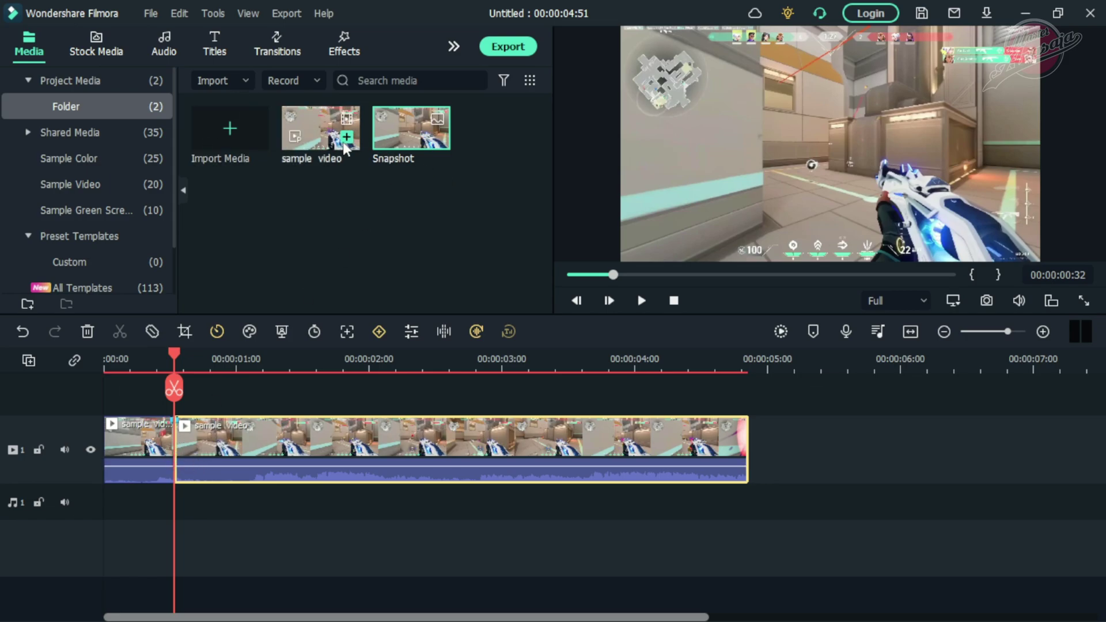
Reveal the snapshot file in File Explorer and open it in Adobe Photoshop.
right_click(403, 150)
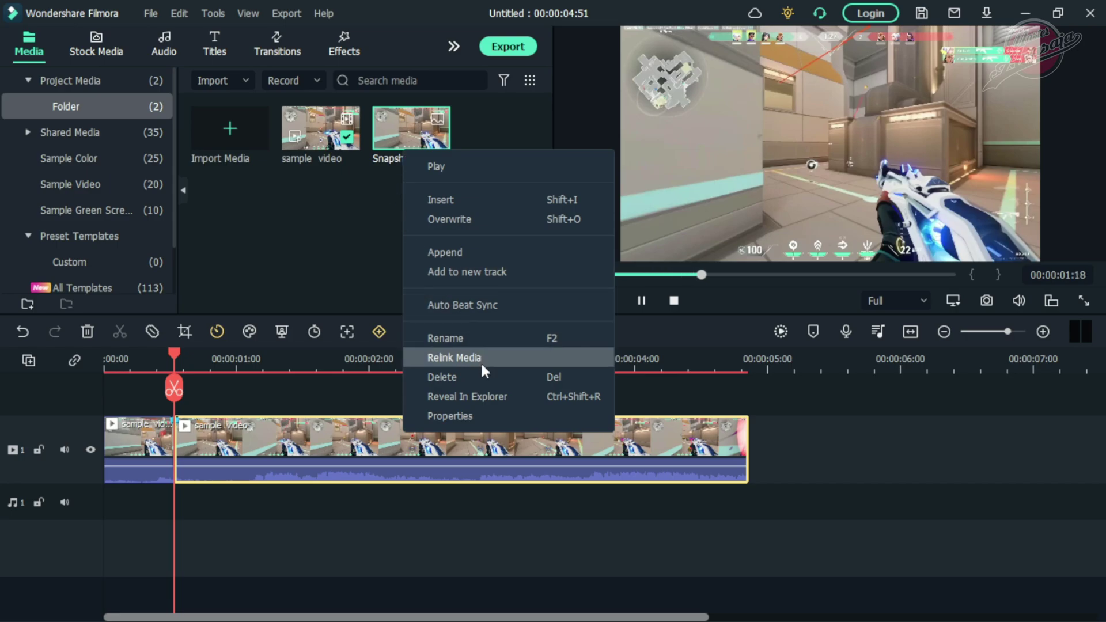
click(484, 391)
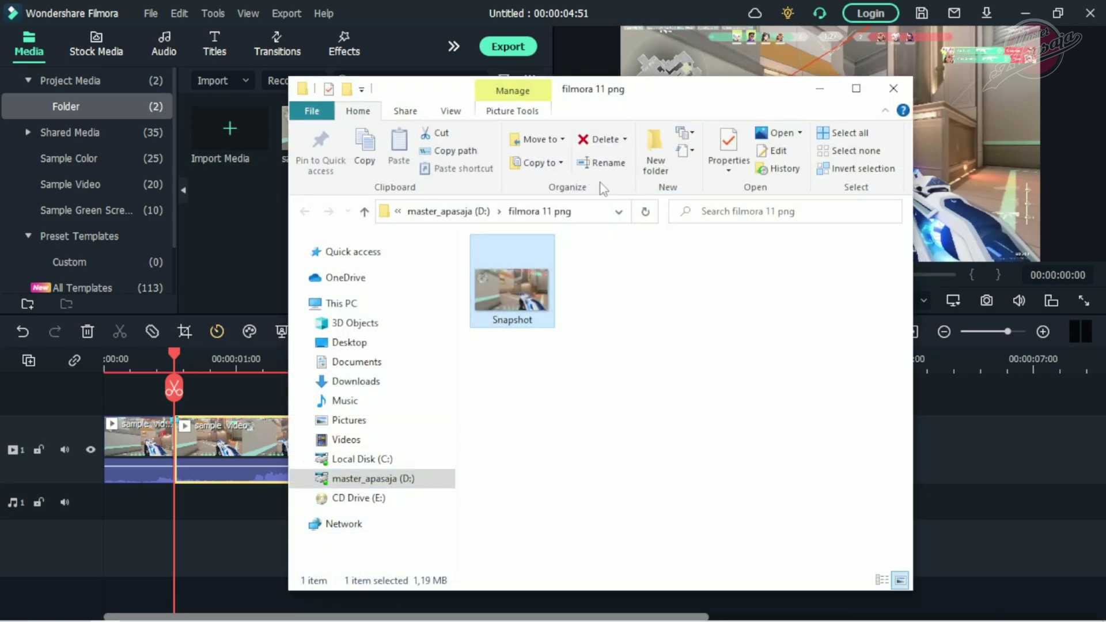
mouse_move(346, 621)
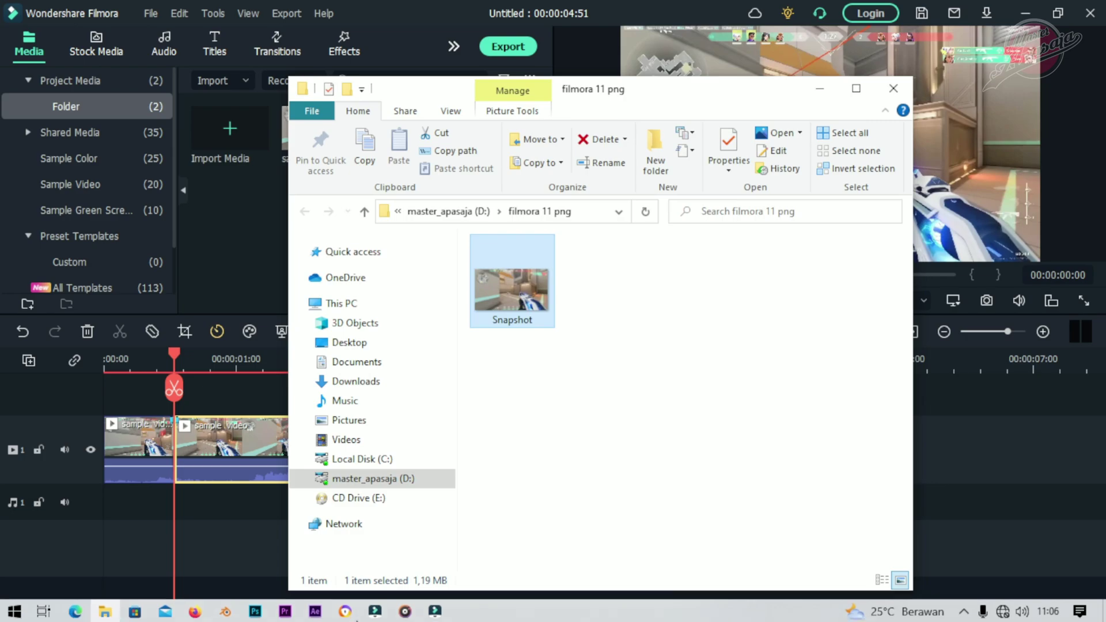
click(256, 610)
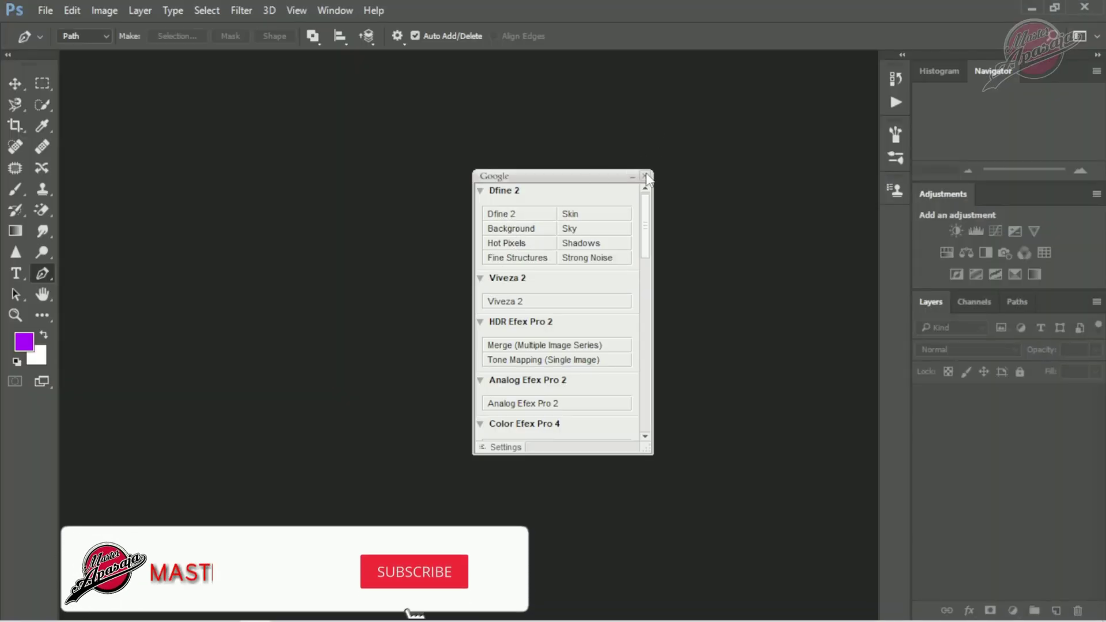
click(646, 176)
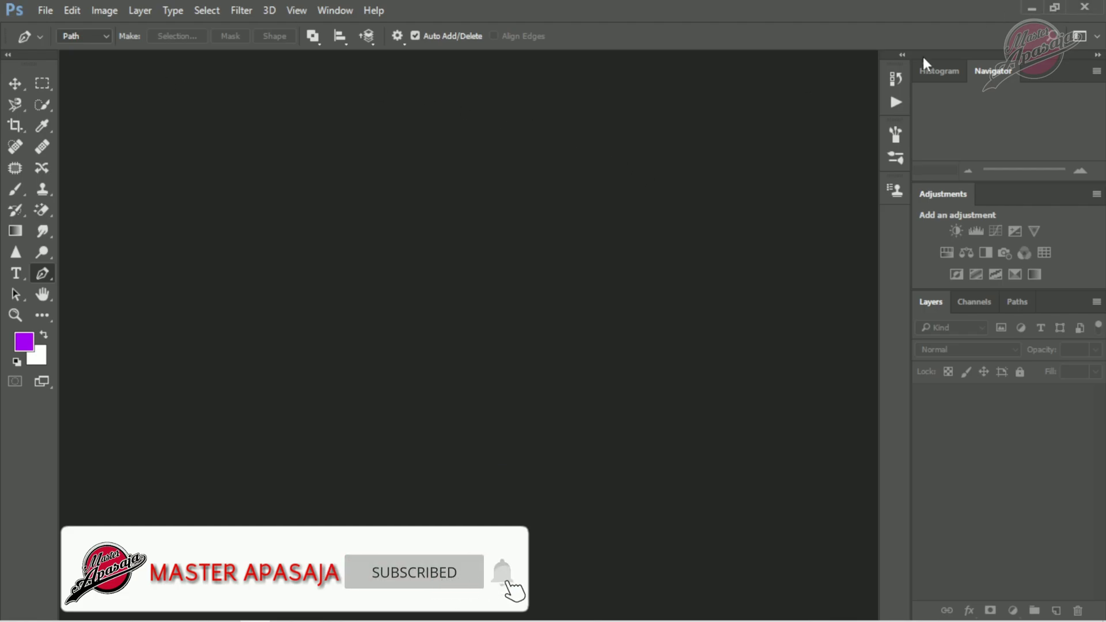
mouse_move(329, 620)
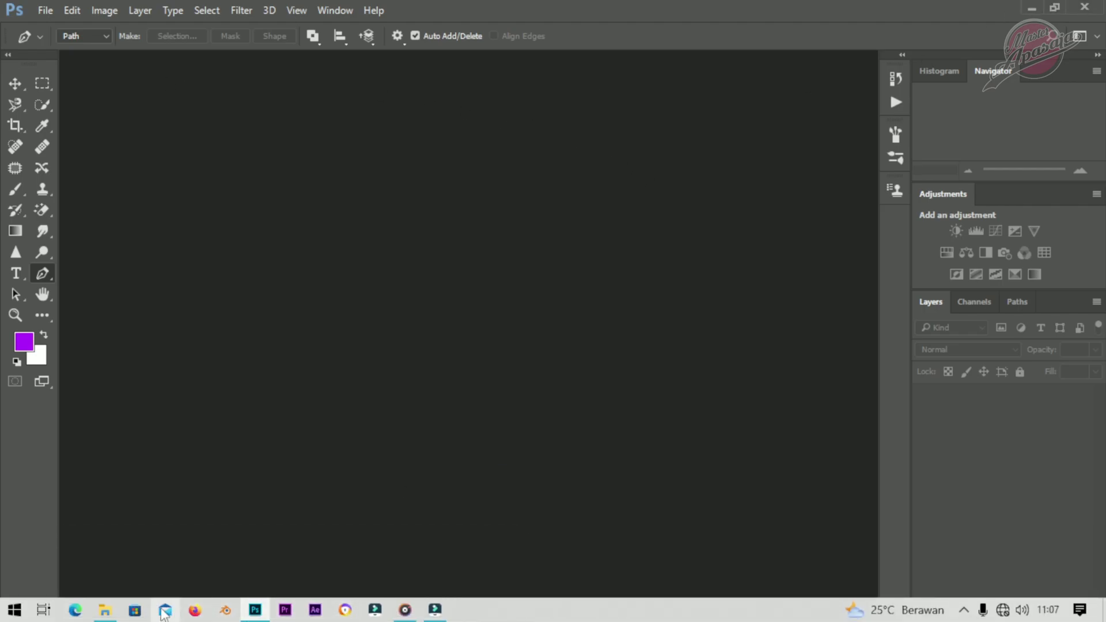
click(105, 610)
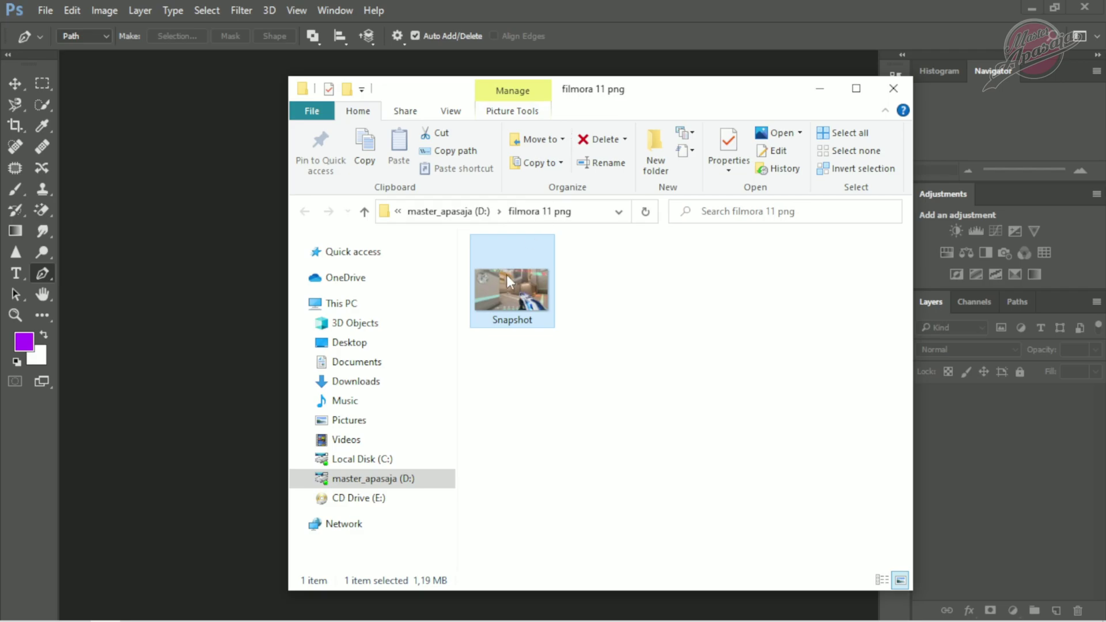
drag(505, 273, 155, 217)
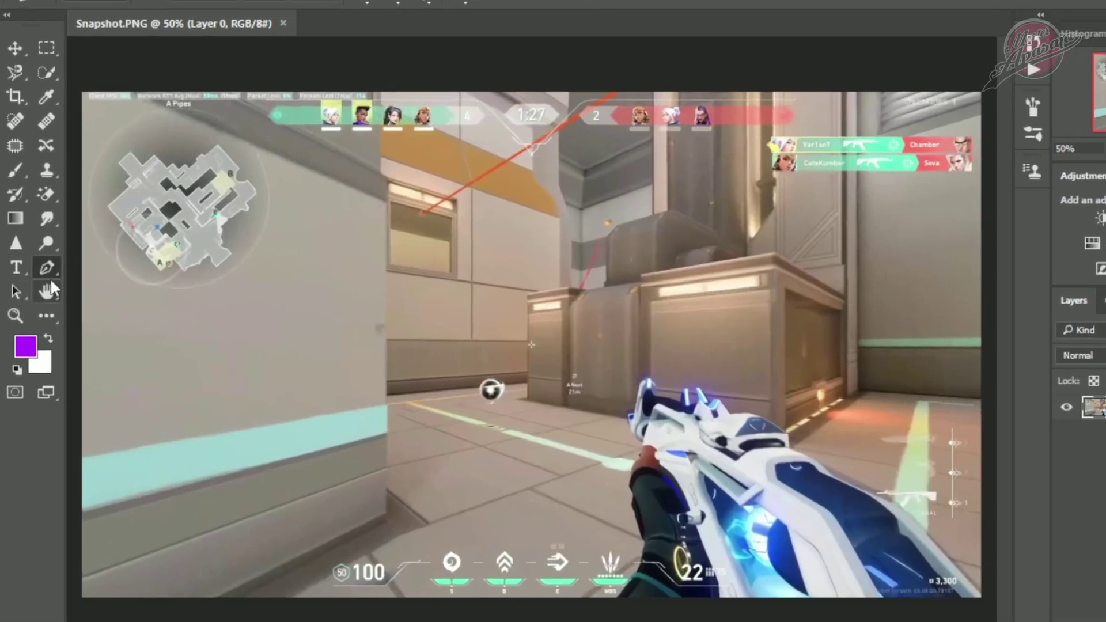
Trace the outline of the large foreground wall on the image's left side with the Pen tool, extending the path beyond the canvas edges.
right_click(44, 277)
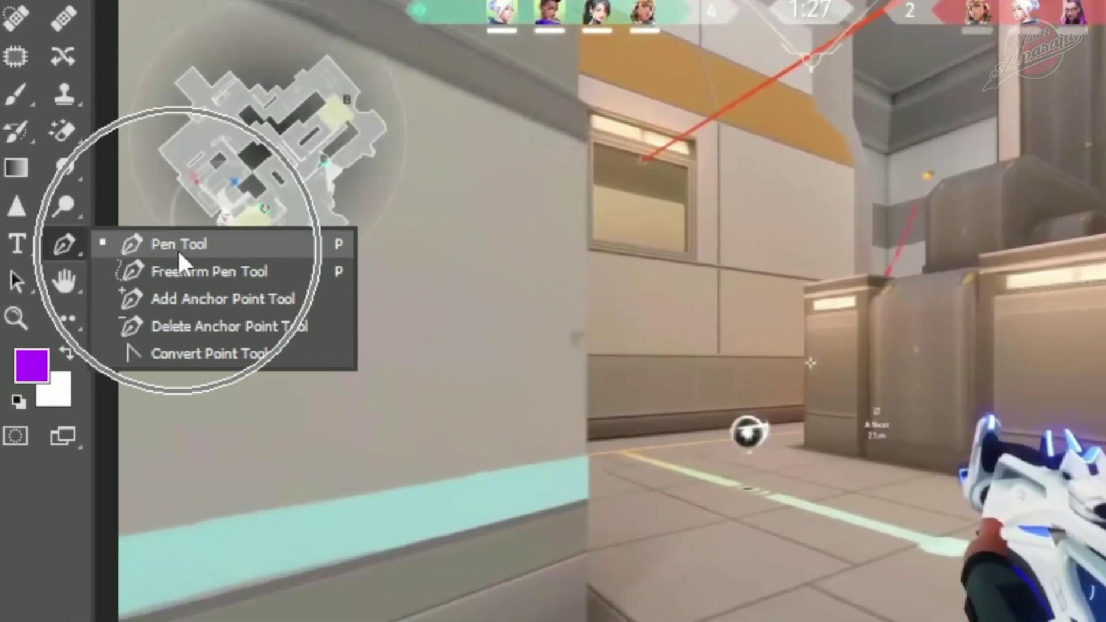
click(182, 249)
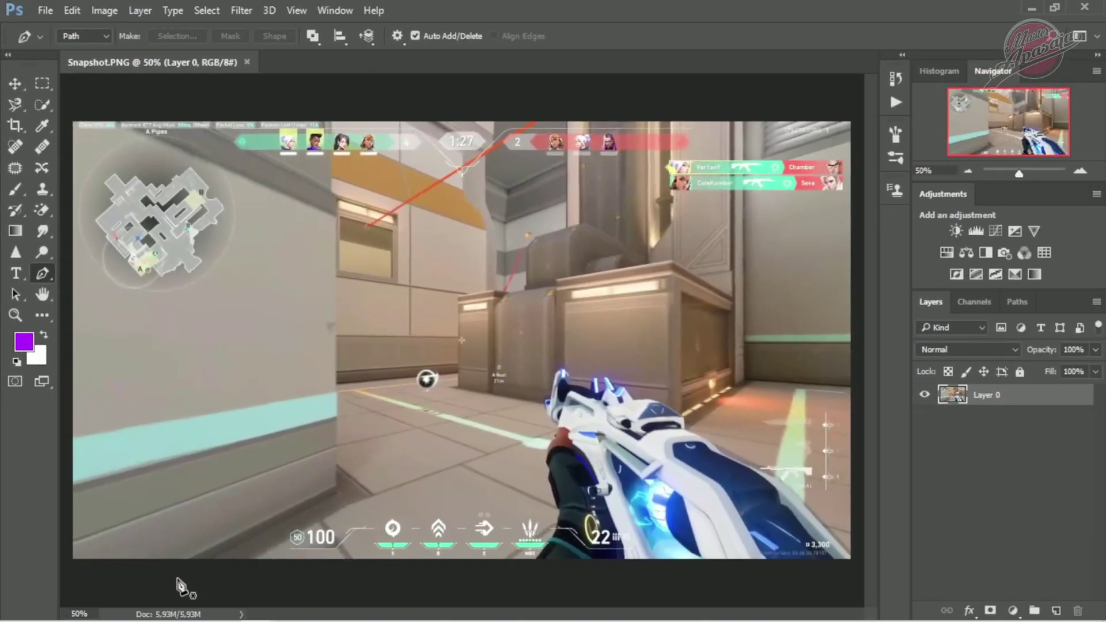
key(super)
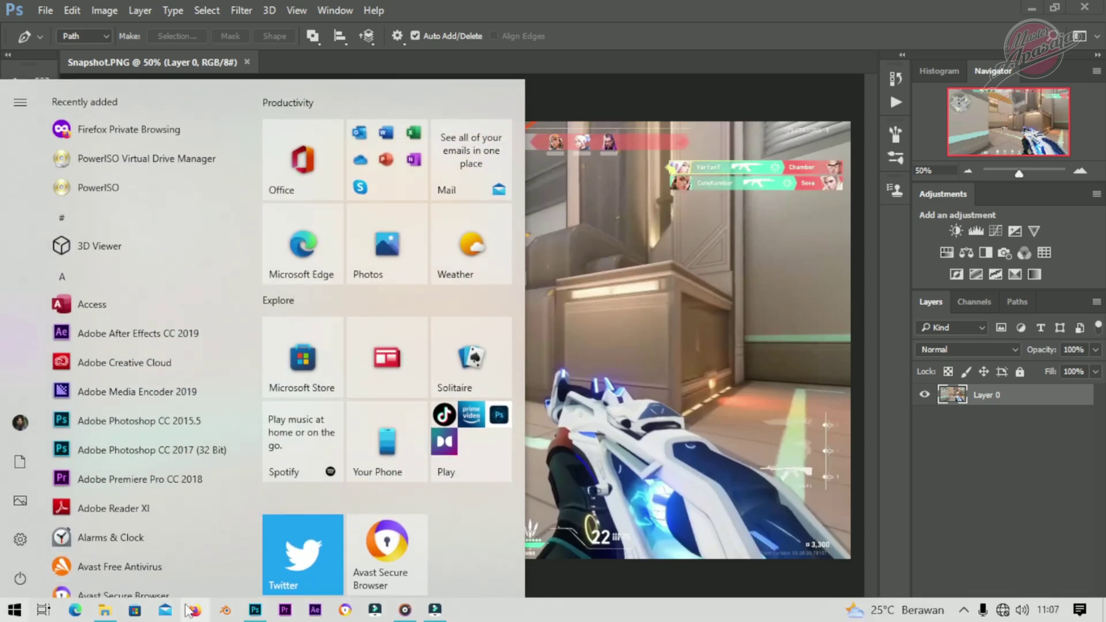
key(super)
scroll(193, 583, up, 5)
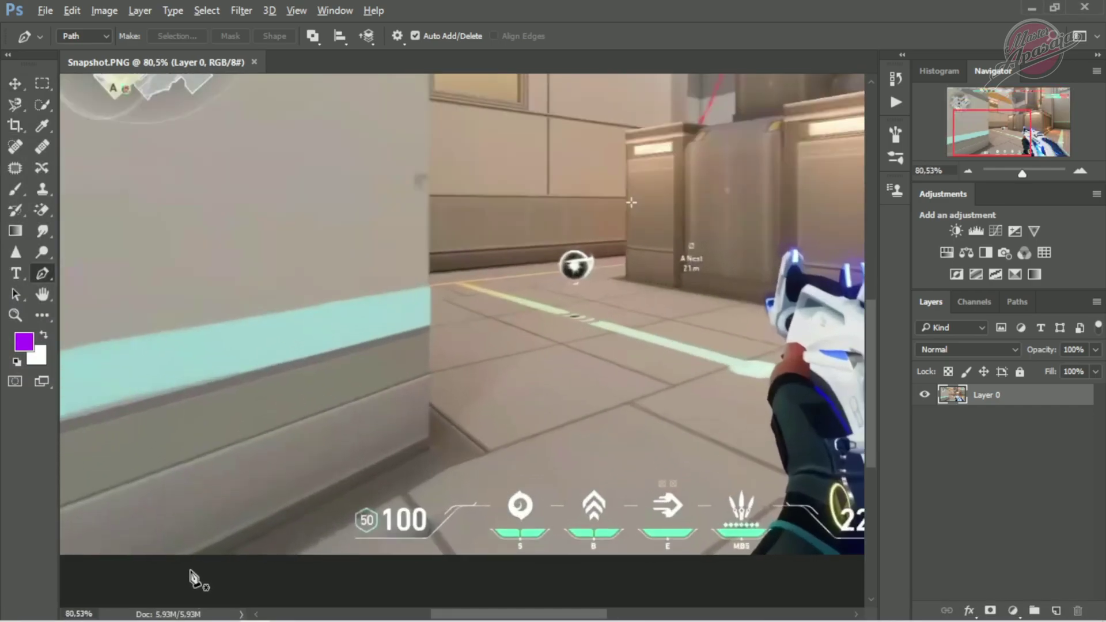
scroll(205, 580, up, 1)
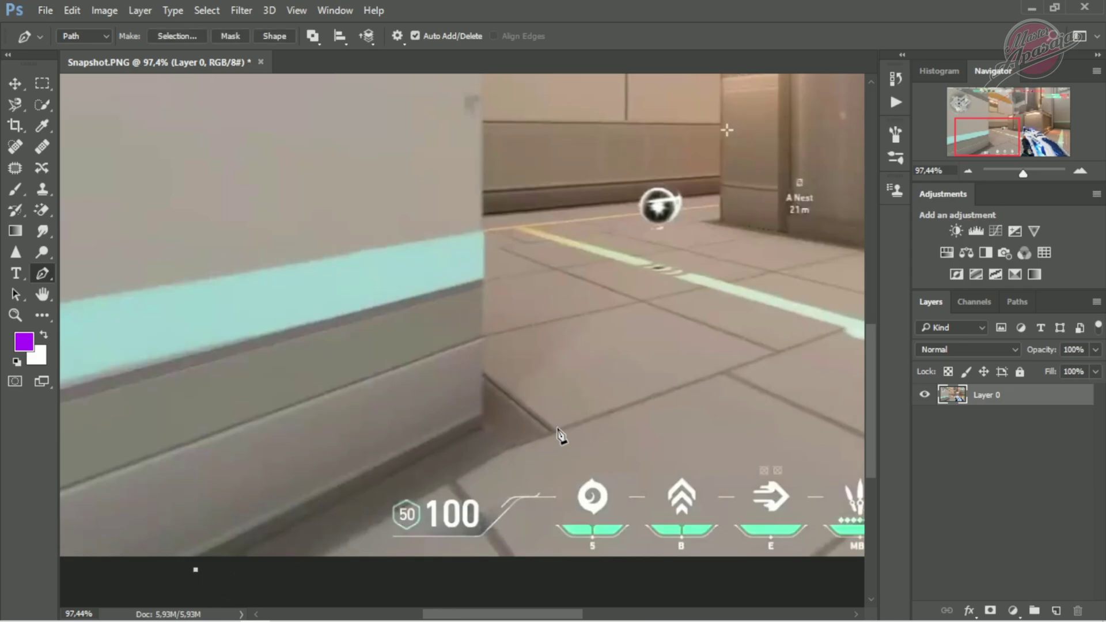
scroll(486, 432, up, 5)
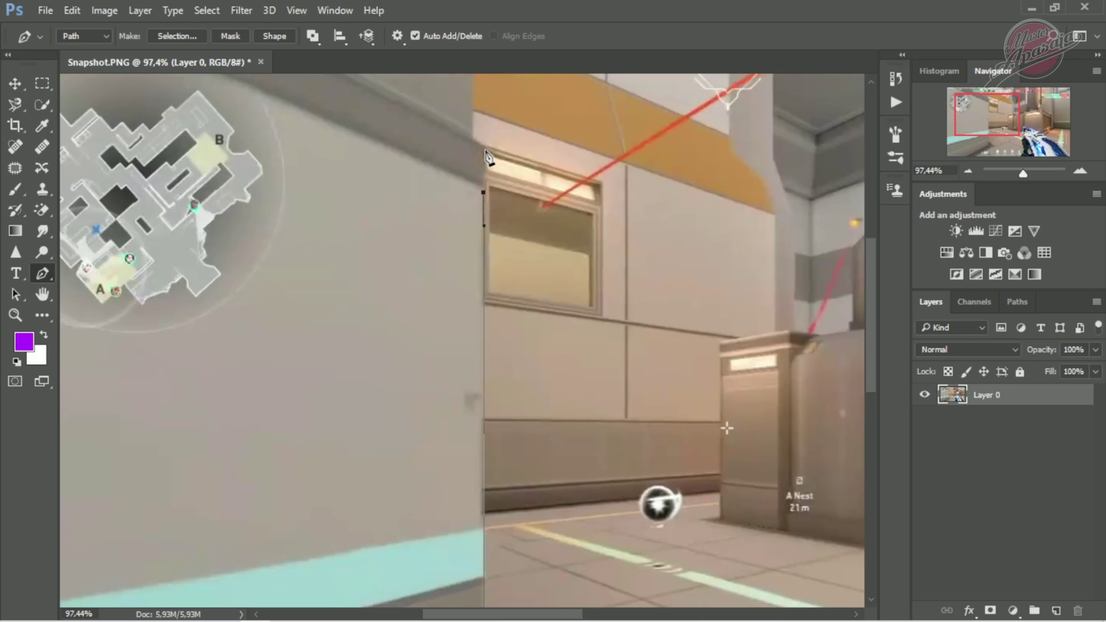
click(486, 149)
click(474, 141)
scroll(474, 144, up, 4)
click(475, 207)
scroll(98, 205, down, 7)
click(69, 105)
click(66, 555)
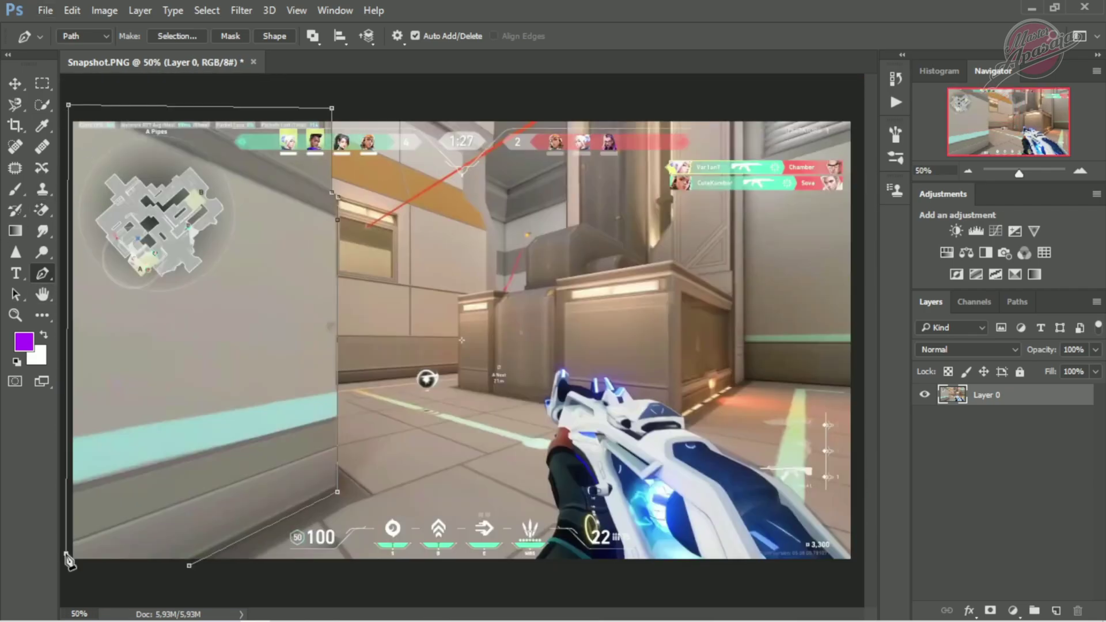
Convert the wall's path into a selection.
right_click(211, 387)
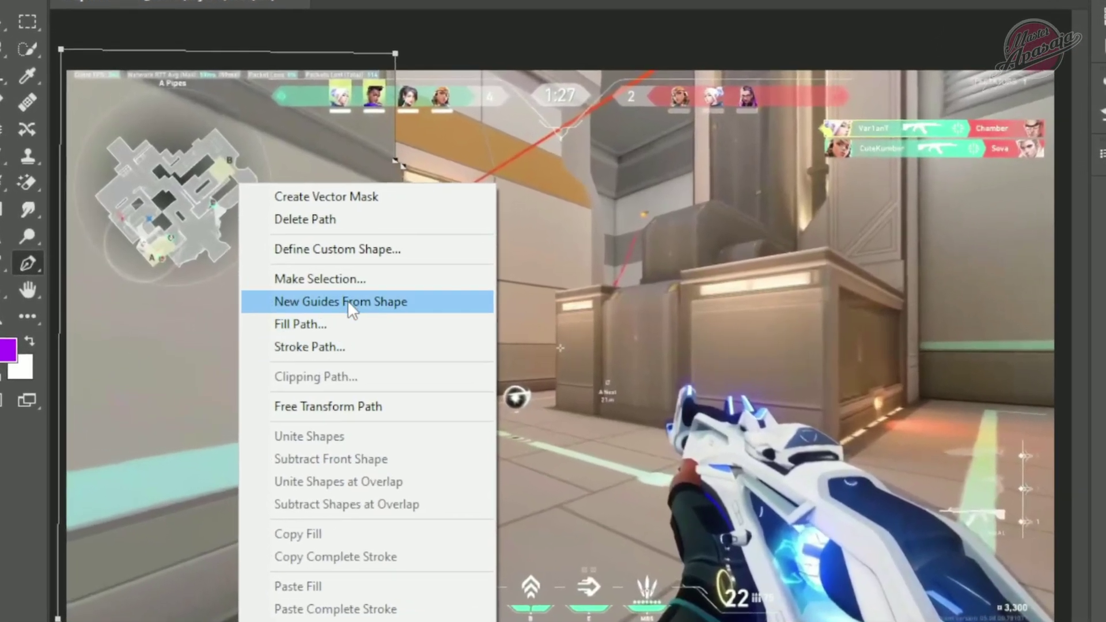
click(298, 290)
click(790, 127)
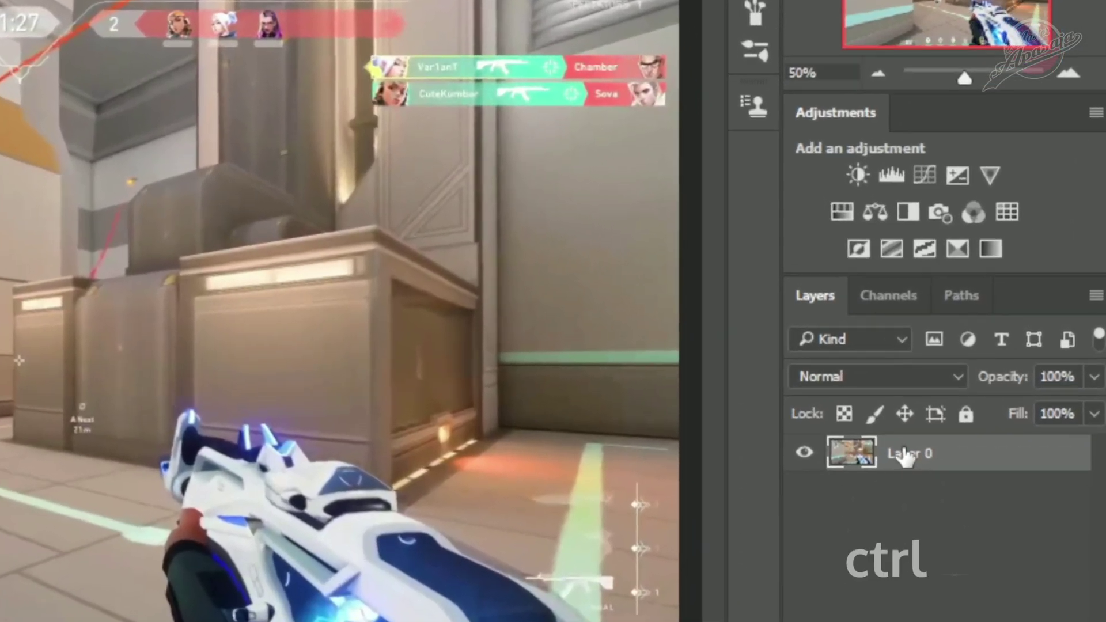
Copy the selected foreground wall to a new layer and check the cutout with the original image hidden.
key(ctrl+j)
click(795, 496)
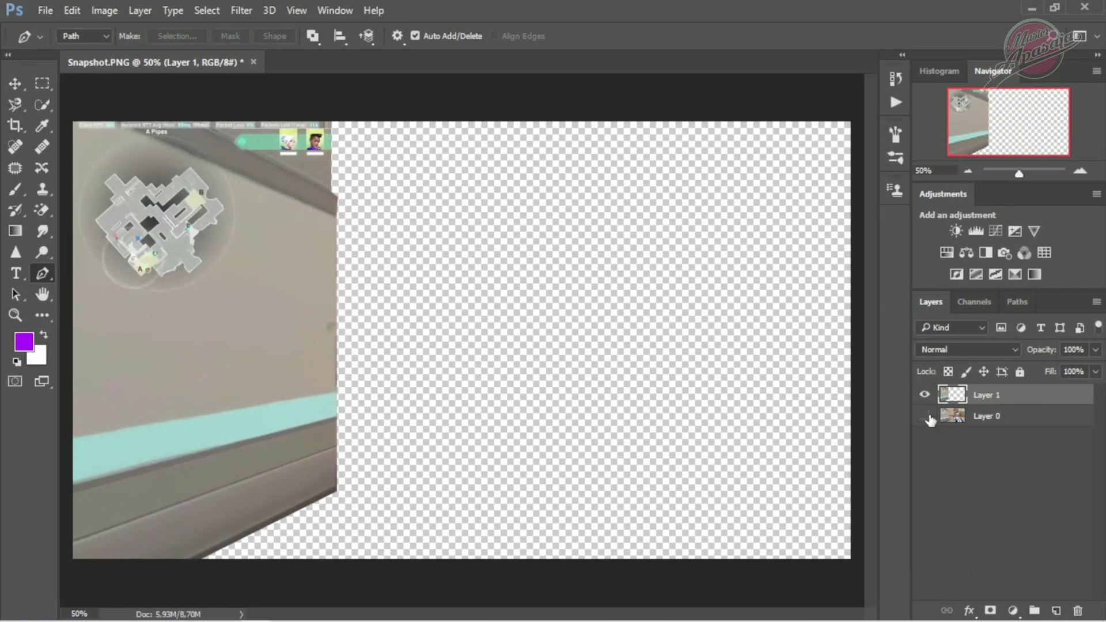
click(926, 417)
With Layer 0 active and the wall cutout's outline loaded as a guide, start a Pen path along the back wall's left and lower edges.
click(986, 419)
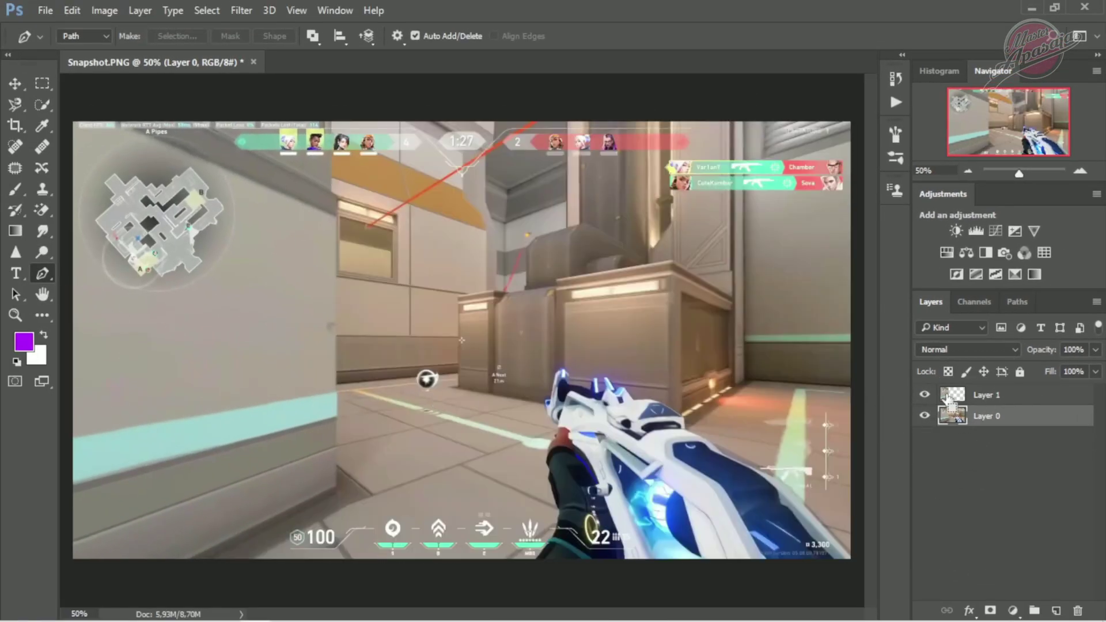
ctrl+click(951, 397)
scroll(503, 217, up, 2)
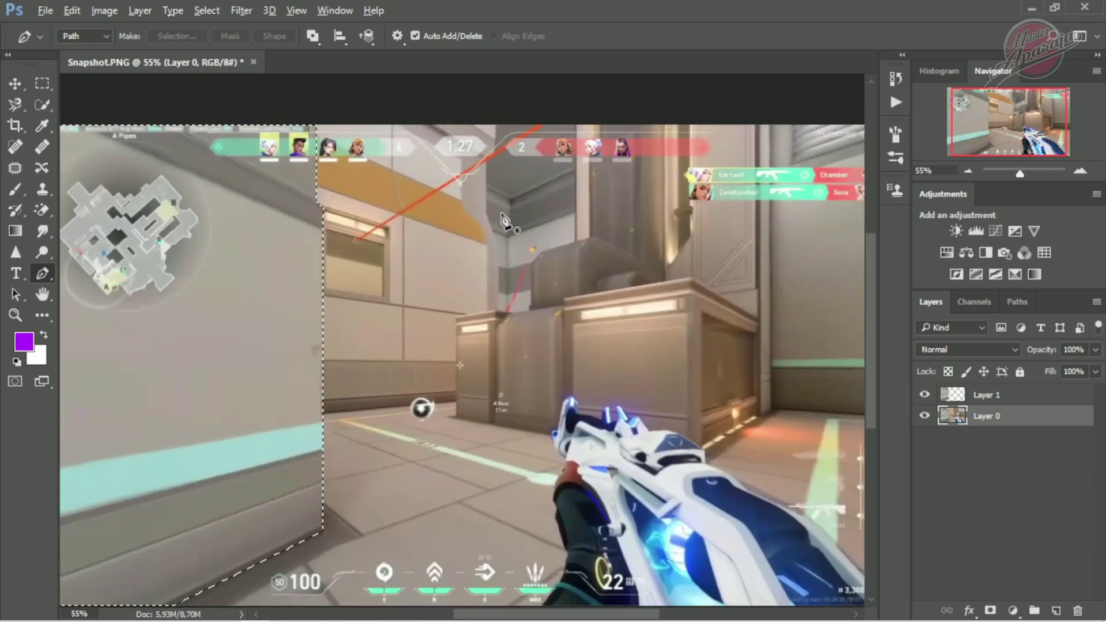
scroll(378, 173, up, 4)
click(266, 85)
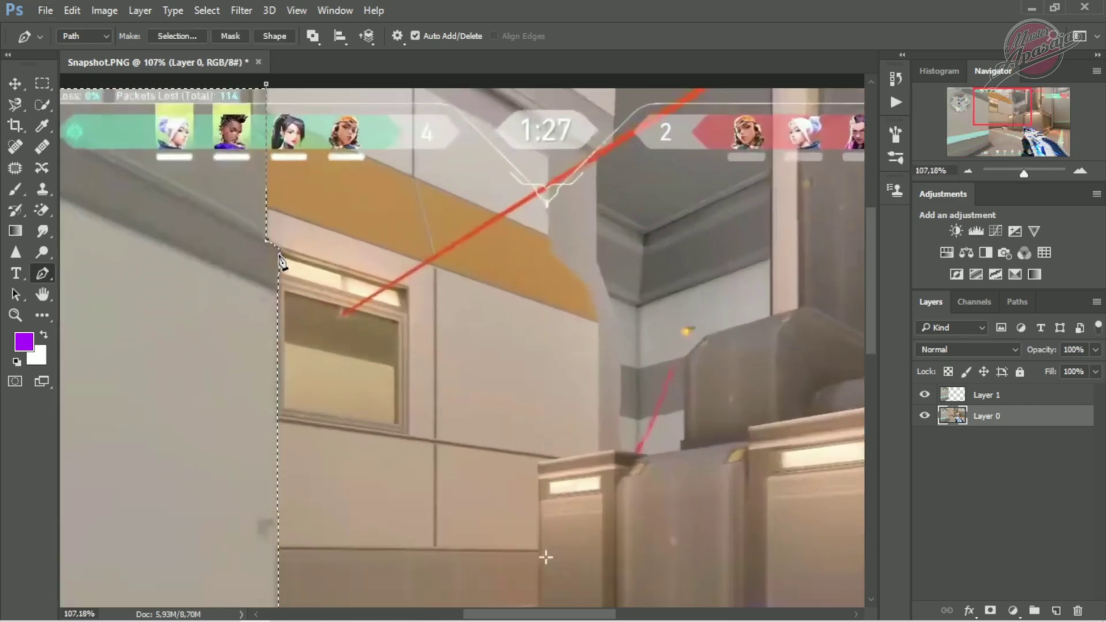
scroll(279, 427, down, 4)
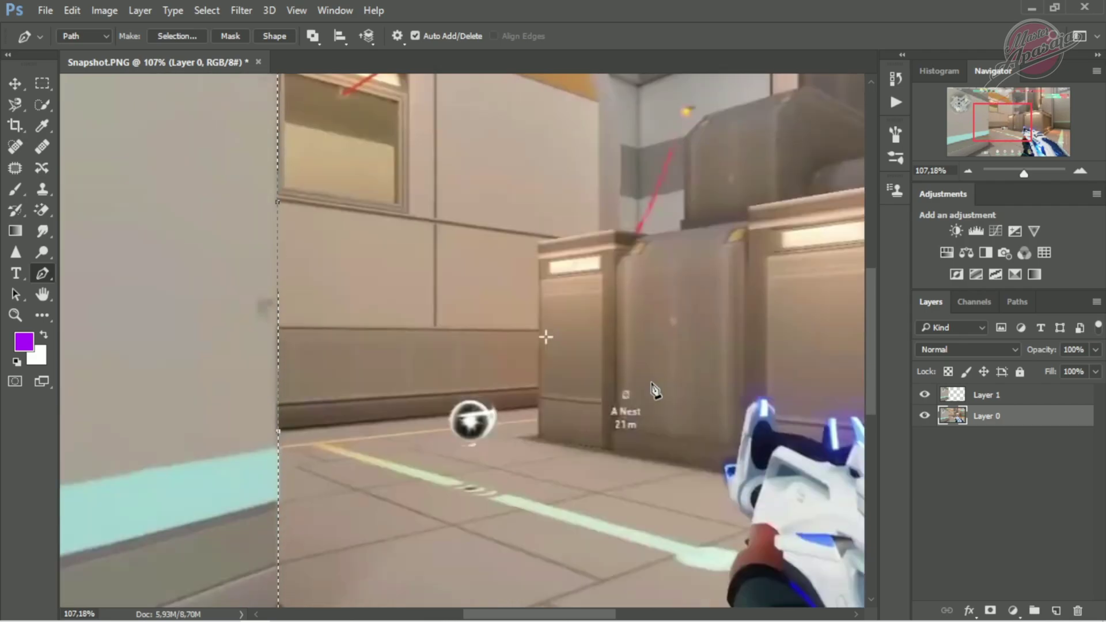
scroll(640, 322, up, 2)
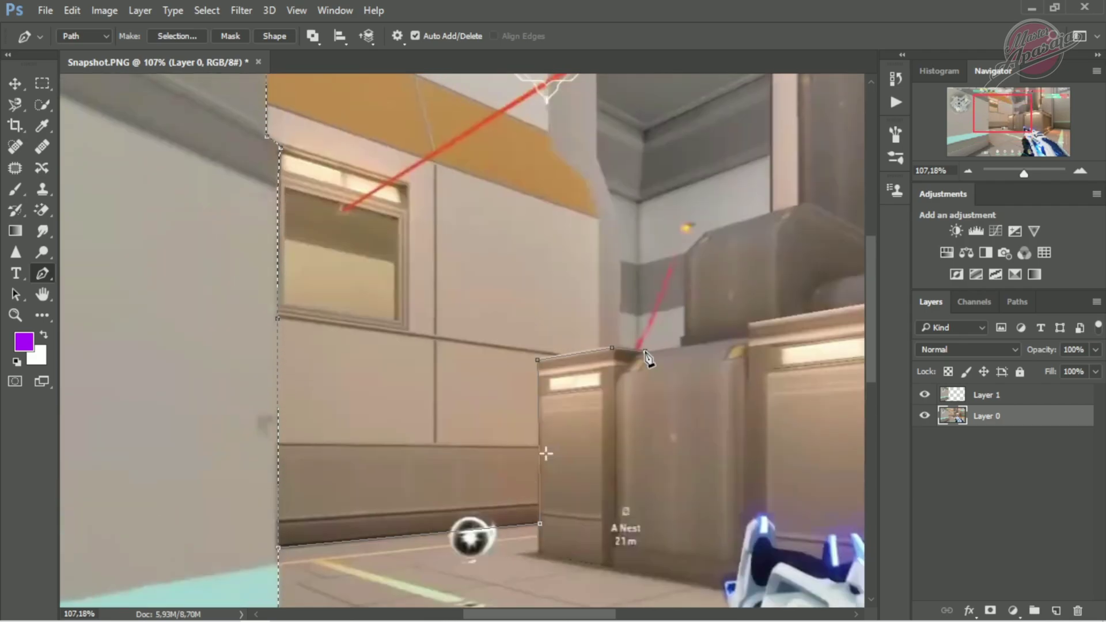
Continue the back wall's path over the stacked crates, up the pillar edge beyond the canvas, and close it.
click(644, 366)
scroll(682, 343, up, 3)
scroll(772, 176, up, 1)
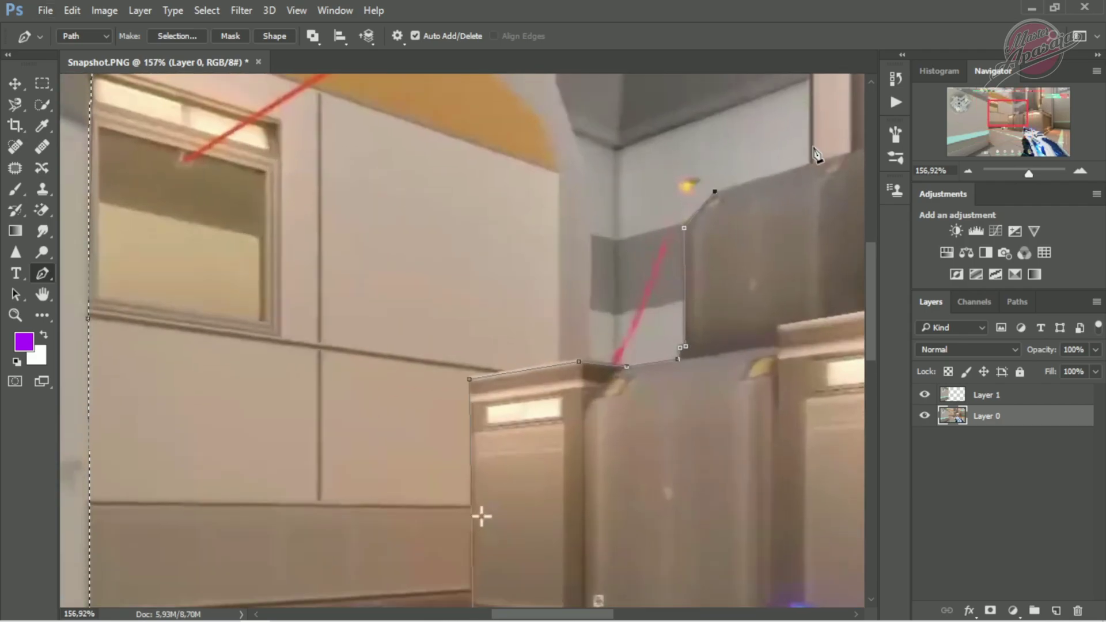
scroll(812, 167, down, 5)
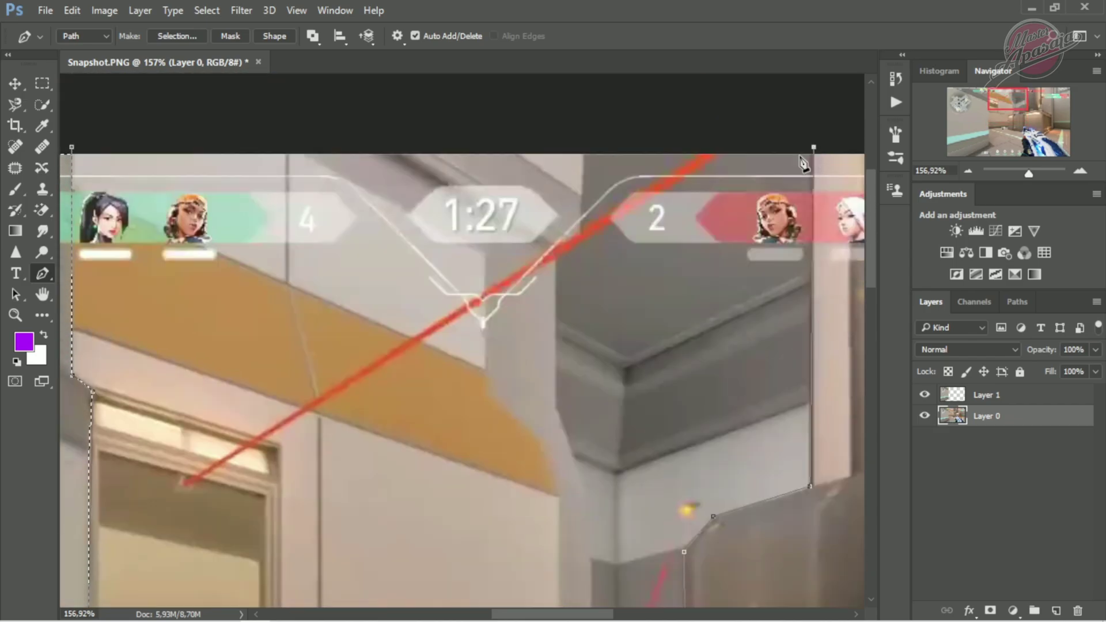
scroll(529, 164, down, 1)
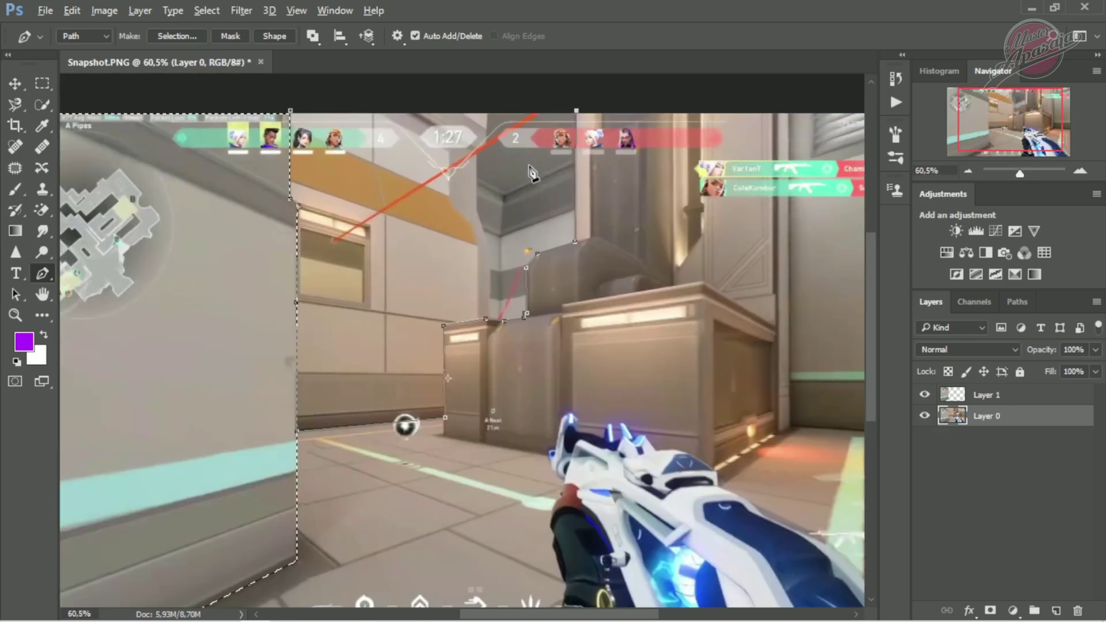
click(290, 111)
Convert the back wall's path into a selection, copy it to a new layer and check the cutout.
right_click(395, 211)
click(459, 279)
click(645, 165)
key(ctrl+j)
click(925, 437)
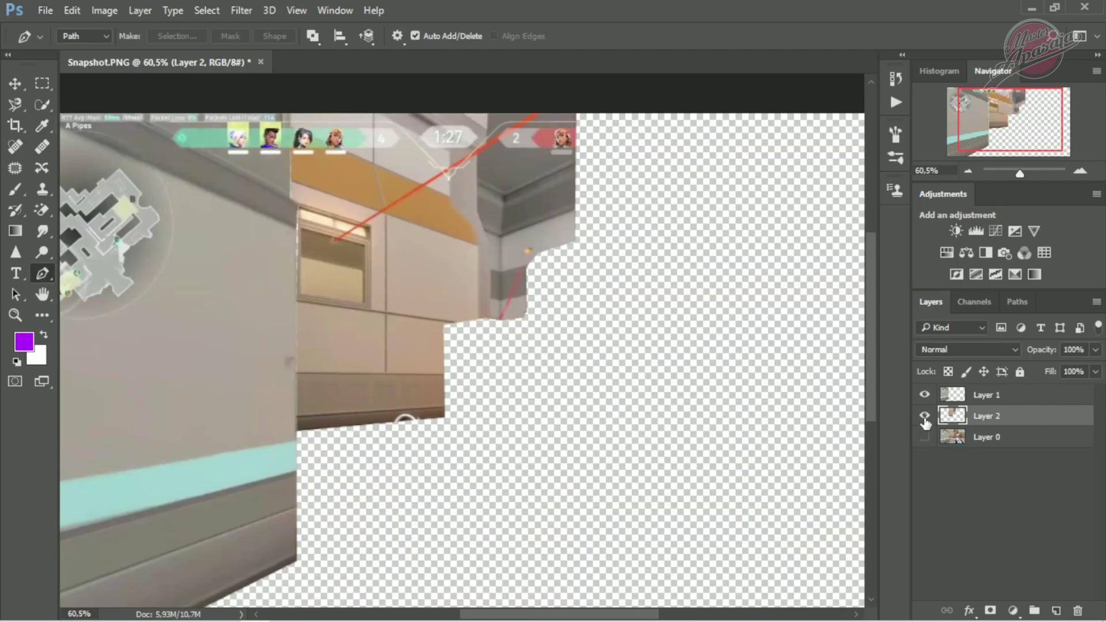
alt+click(925, 417)
alt+click(925, 416)
Load the back wall cutout's outline as a guide and trace a Pen path down the stepped left edge of the stacked crates.
ctrl+click(957, 417)
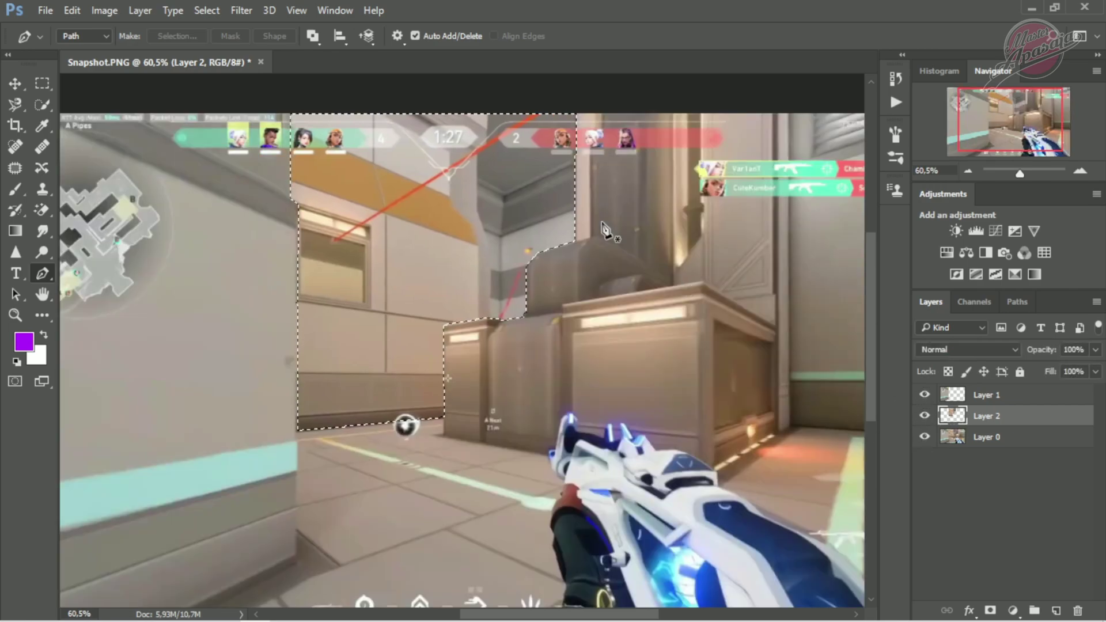
scroll(592, 251, up, 6)
click(564, 185)
click(561, 422)
click(499, 442)
click(475, 466)
scroll(477, 467, down, 3)
click(476, 481)
click(469, 491)
click(418, 495)
click(330, 506)
Continue the crates' path down the left crate, along its base and around the upper contour of the gun.
scroll(333, 519, down, 4)
click(331, 527)
scroll(333, 501, down, 2)
click(517, 514)
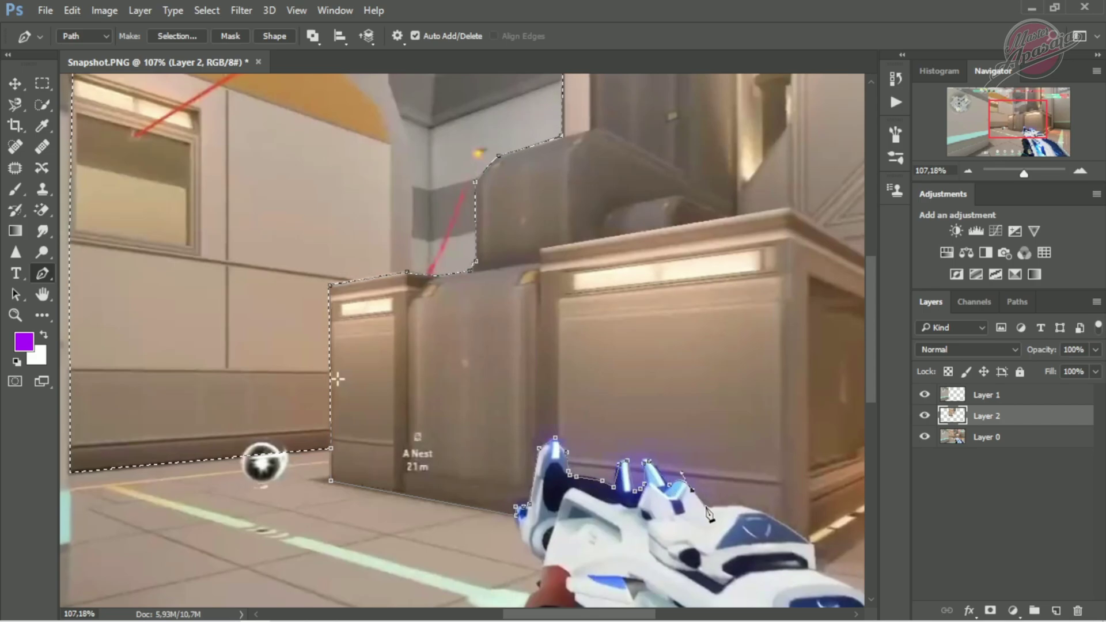
drag(826, 568, 811, 594)
scroll(787, 519, down, 2)
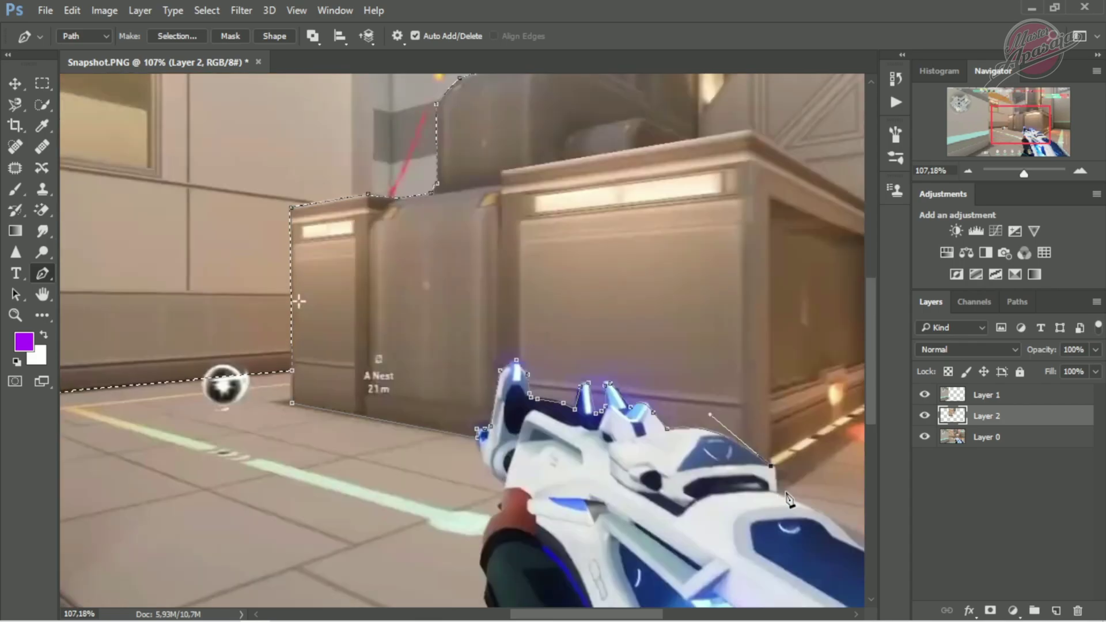
scroll(766, 460, up, 6)
click(781, 473)
click(789, 518)
Extend the path along the right crate's base and up the pillar's right edge beyond the canvas, then close it.
drag(641, 398, 332, 391)
scroll(325, 383, down, 8)
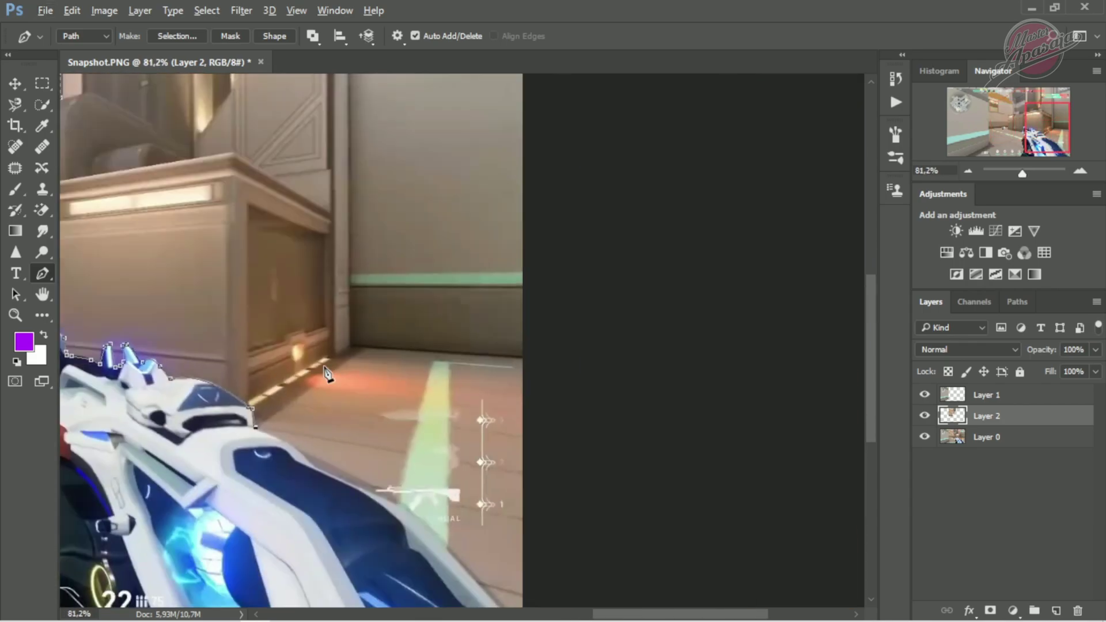
scroll(337, 377, up, 5)
scroll(363, 224, up, 10)
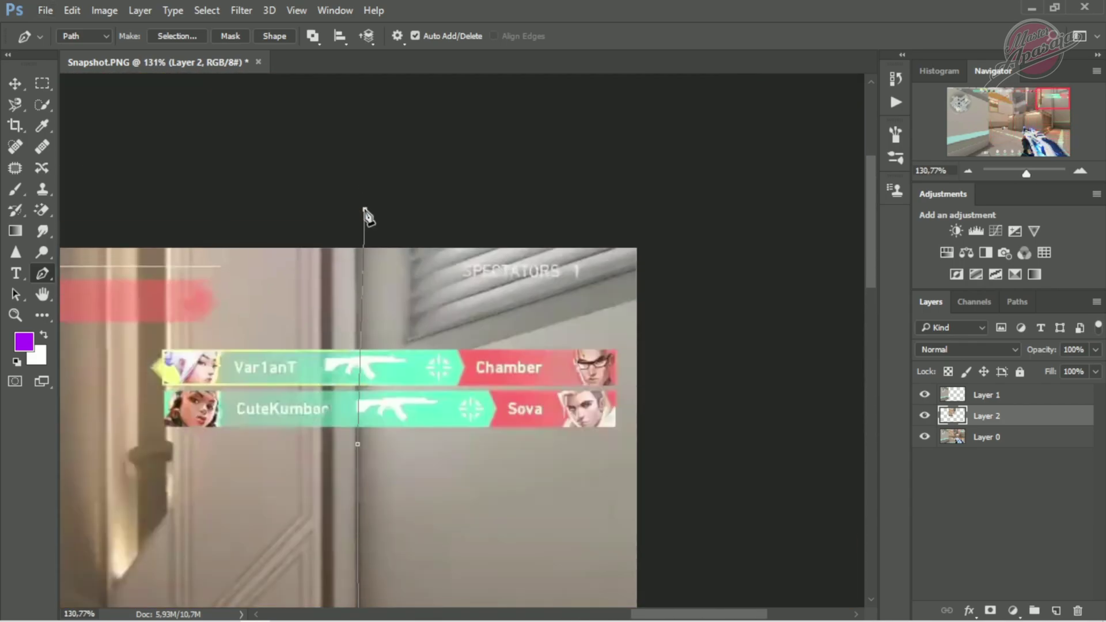
scroll(352, 245, down, 5)
Convert the crates' path into a selection and copy that area of Layer 0 to a new layer.
right_click(585, 238)
click(622, 296)
key(Return)
click(925, 437)
click(925, 437)
click(957, 439)
key(ctrl+j)
Hide Layer 1 and Layer 2 and check the crates' cutout without the original image.
click(925, 416)
click(925, 395)
click(924, 458)
click(925, 458)
Activate Layer 0, load the crates cutout's outline as a guide and start a Pen path above the pillar's right edge.
click(973, 459)
ctrl+click(953, 436)
scroll(707, 173, up, 4)
scroll(767, 101, up, 3)
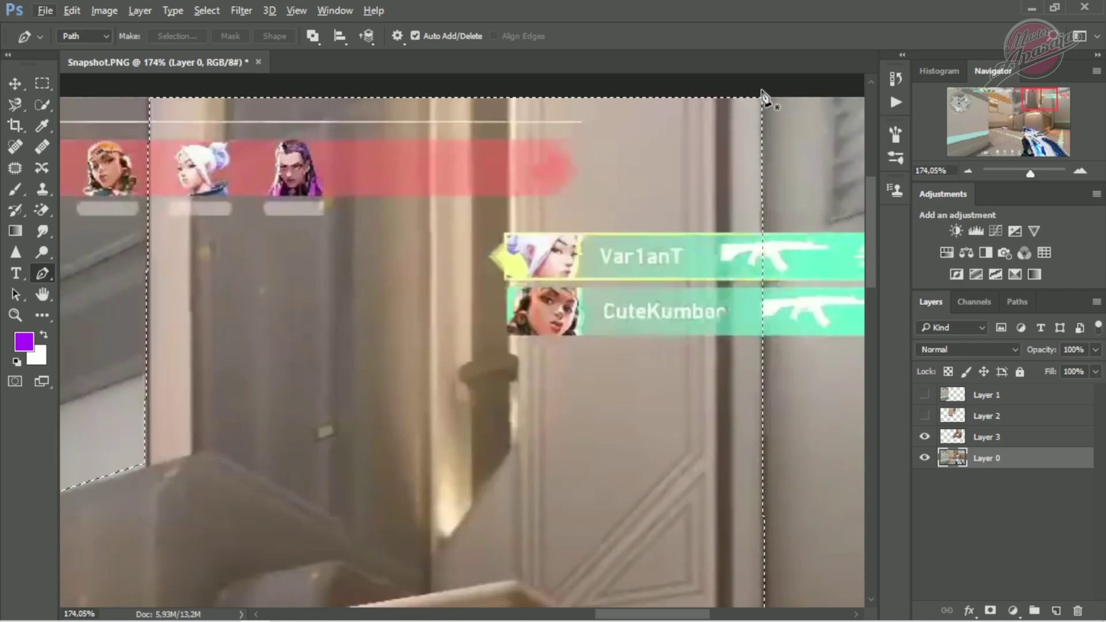
scroll(785, 264, down, 1)
scroll(798, 411, down, 5)
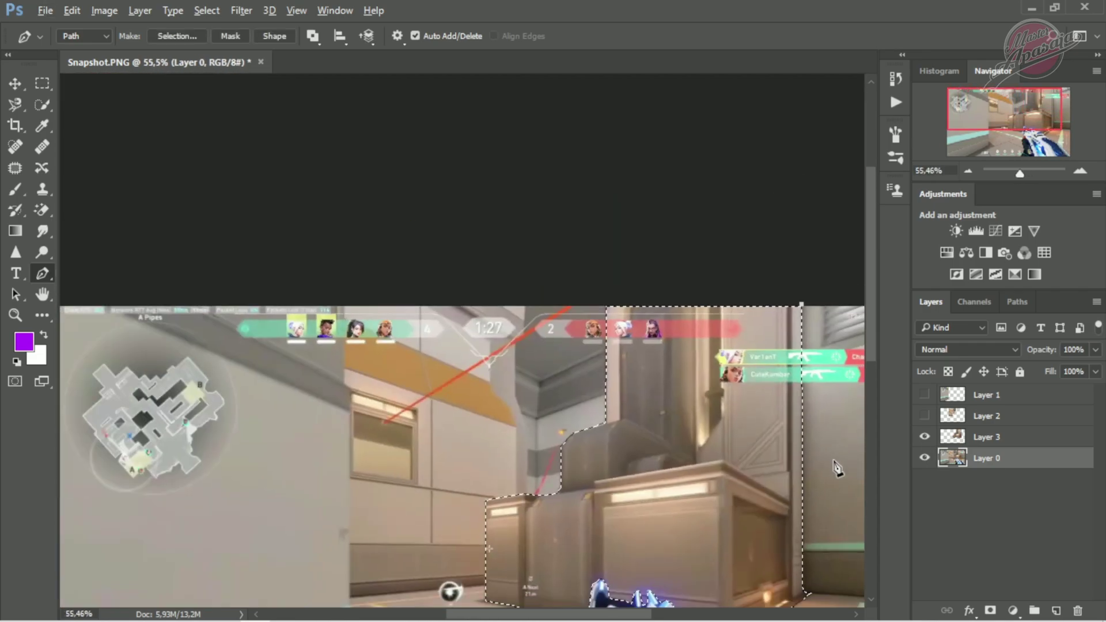
scroll(766, 374, up, 4)
scroll(734, 297, down, 4)
Trace the right wall down to the floor, along its base and past the canvas's right and upper edges, closing the path.
click(735, 521)
click(758, 526)
drag(758, 455, 259, 371)
click(559, 464)
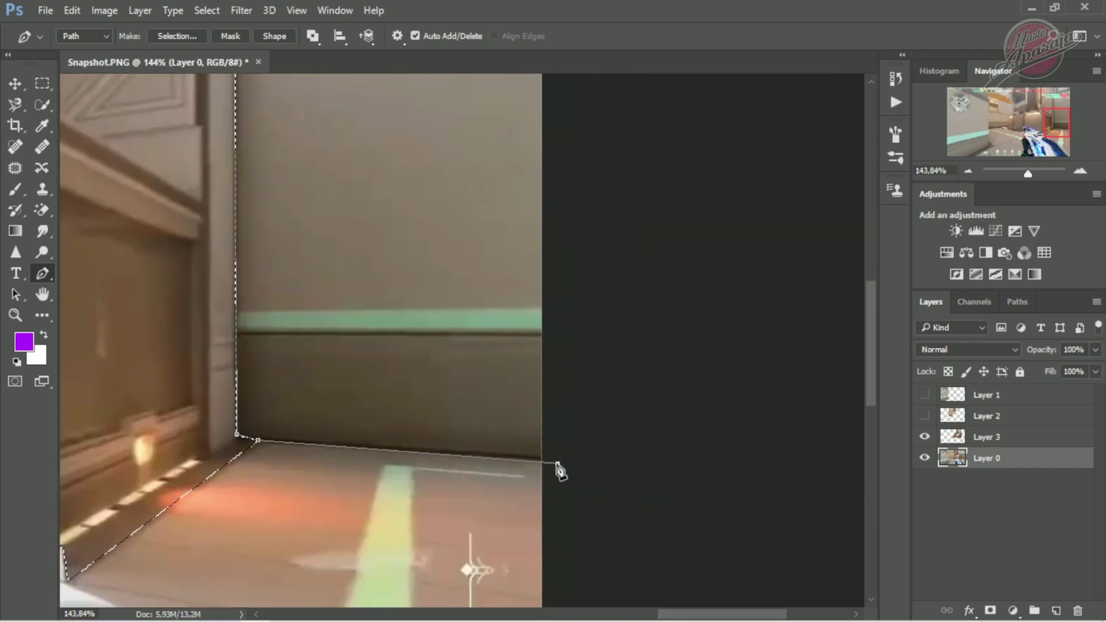
scroll(571, 222, up, 5)
click(570, 180)
click(234, 196)
Convert the right wall's path into a selection and copy it to a new layer.
right_click(322, 311)
click(363, 363)
key(Return)
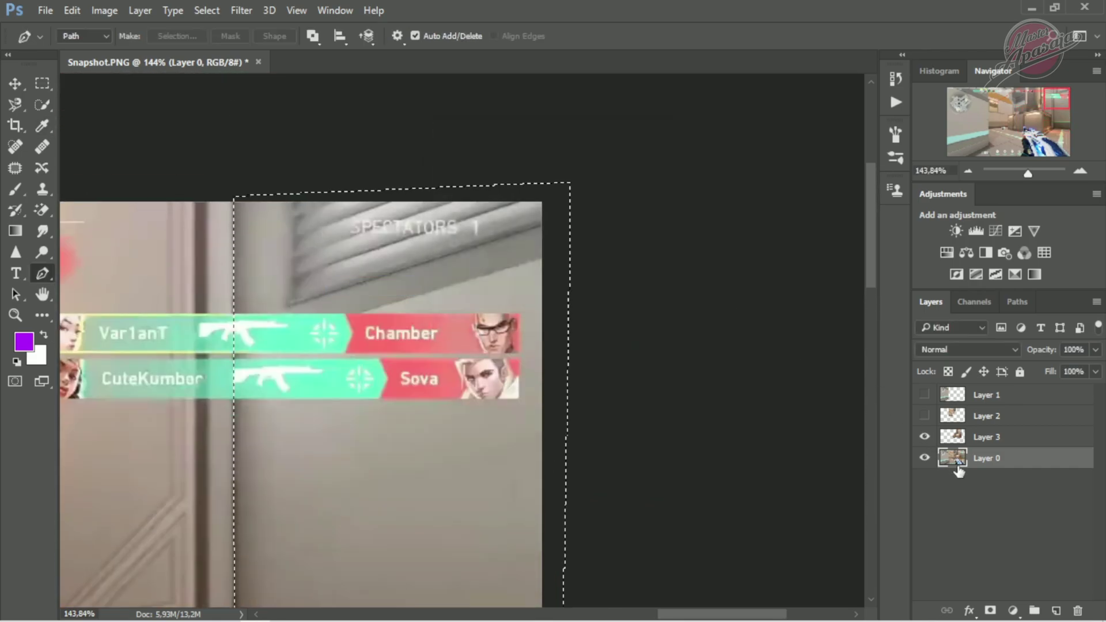
key(ctrl+j)
Show Layer 1 and Layer 2 again, then select Layer 0 and hide it to expose the uncut floor area.
scroll(413, 403, down, 12)
click(924, 479)
drag(924, 479, 924, 394)
click(953, 478)
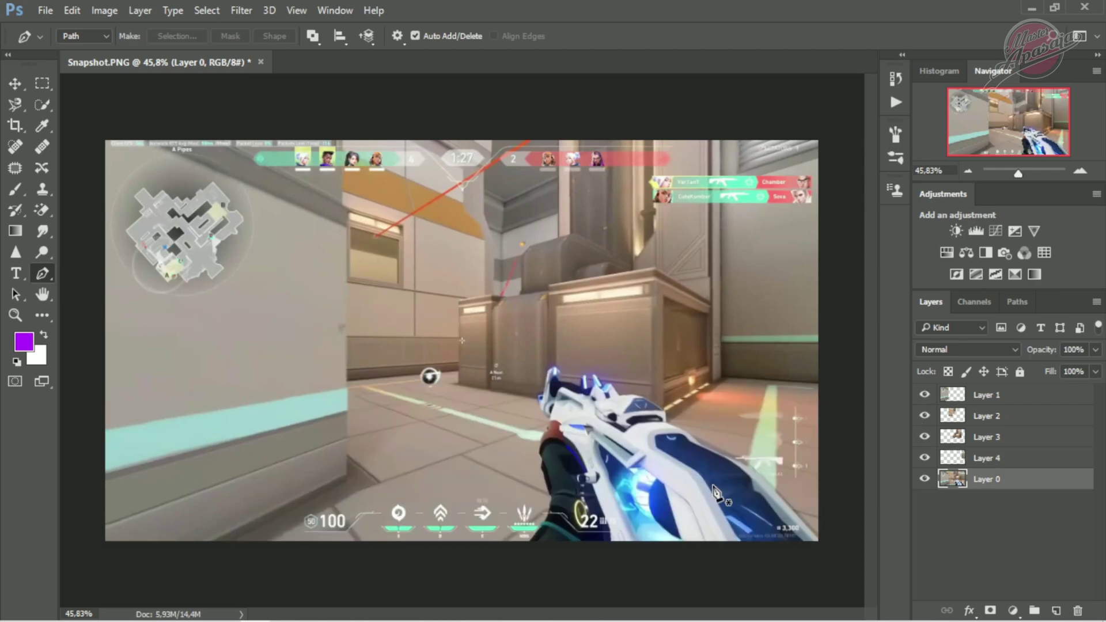
click(924, 478)
Start a Pen path around the empty floor area, following the foreground wall, the back wall's base and the left crate's corner.
scroll(227, 519, up, 6)
scroll(207, 563, up, 8)
click(217, 563)
click(696, 323)
drag(696, 323, 519, 548)
click(520, 178)
drag(529, 193, 328, 207)
click(743, 154)
click(743, 203)
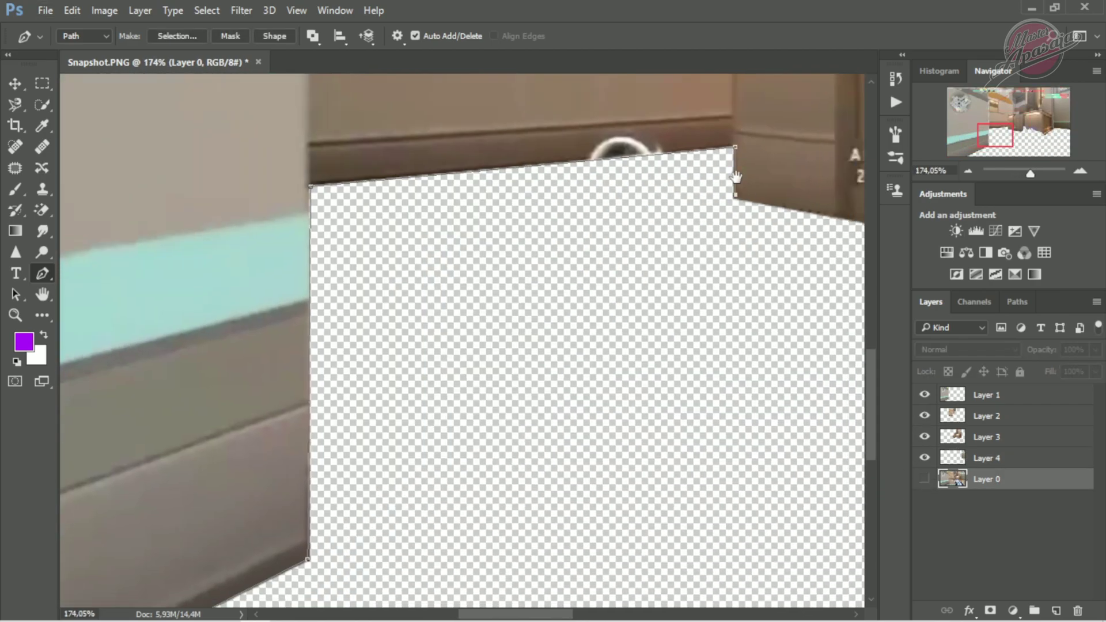
Continue the floor path along the crates' base and around the jagged cutouts left by the gun's sights.
scroll(721, 197, up, 11)
drag(786, 170, 786, 154)
drag(792, 124, 553, 366)
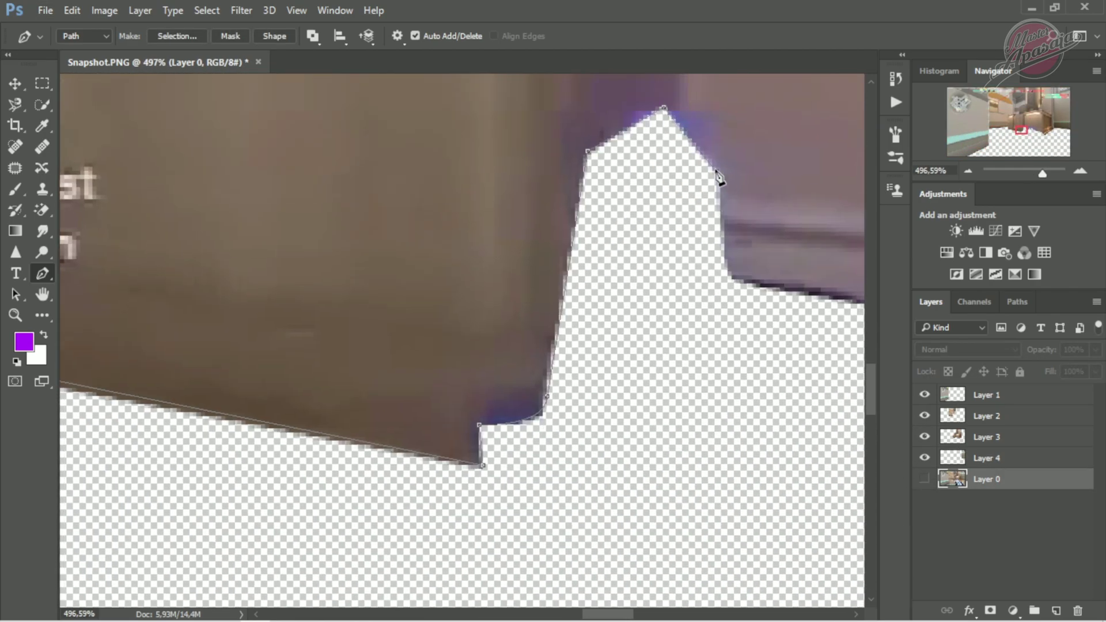
scroll(760, 291, right, 3)
scroll(760, 291, down, 1)
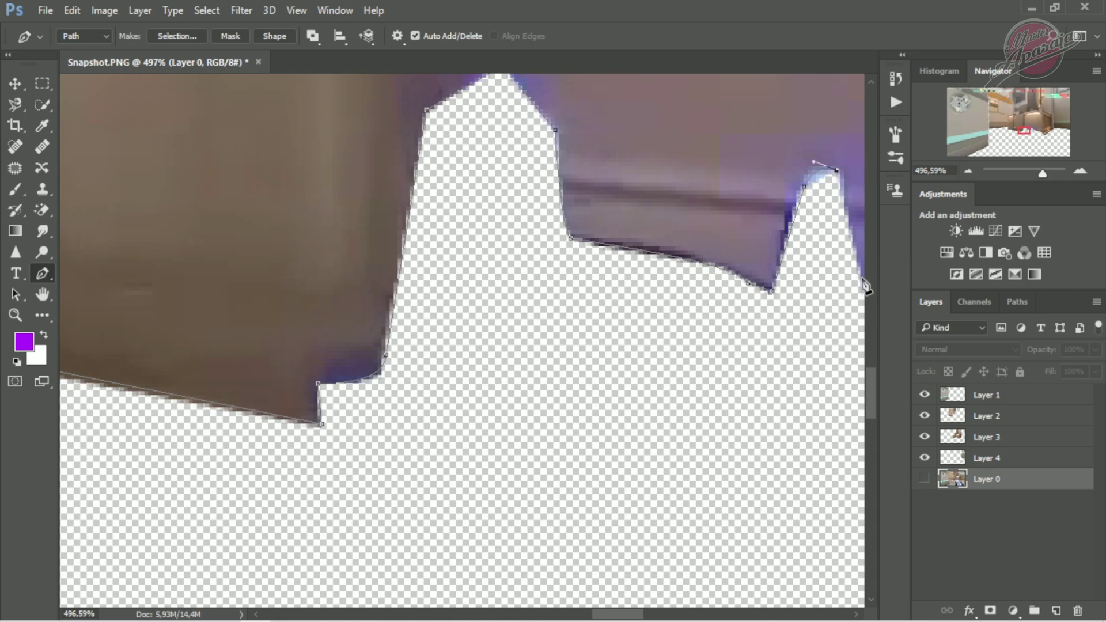
drag(848, 202, 632, 197)
click(649, 309)
click(696, 164)
click(721, 170)
click(816, 278)
Curve the floor path along the gun's upper contour to the right crate's lower corner.
drag(818, 280, 635, 269)
click(665, 248)
click(702, 251)
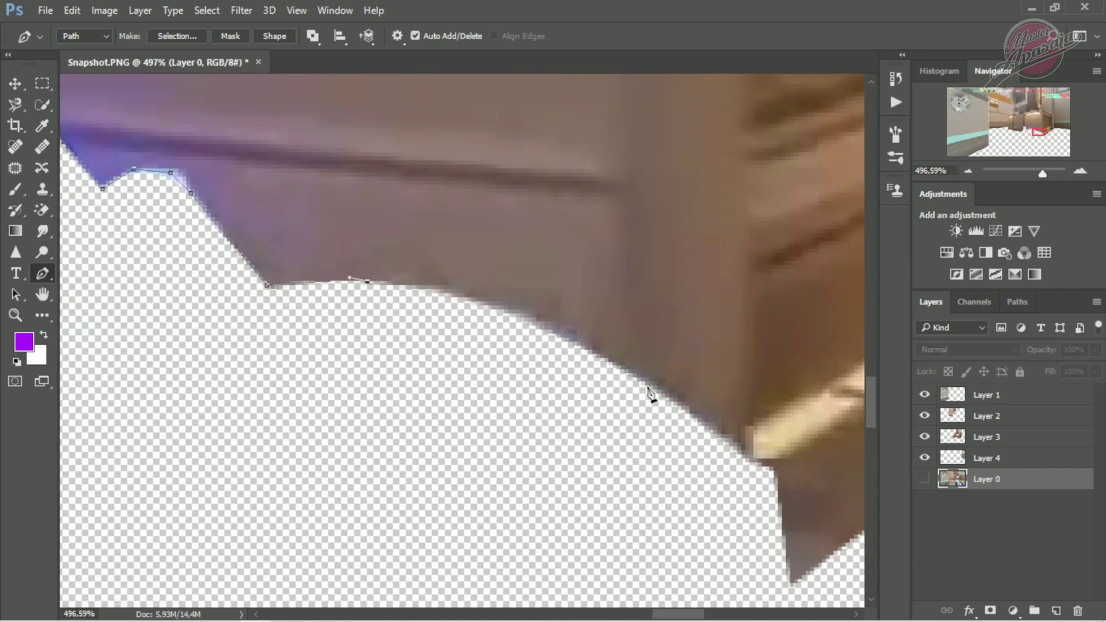
alt+click(650, 387)
click(774, 473)
scroll(778, 481, down, 1)
click(790, 522)
Extend the floor path along the right crate and right wall bases, then around outside the canvas below the image.
drag(819, 489, 86, 499)
drag(686, 150, 402, 421)
click(496, 278)
drag(824, 288, 377, 283)
drag(714, 337, 516, 328)
scroll(716, 338, down, 5)
click(822, 541)
click(245, 526)
Convert the floor path into a selection, show Layer 0 and copy the floor and gun area to a new layer.
right_click(602, 444)
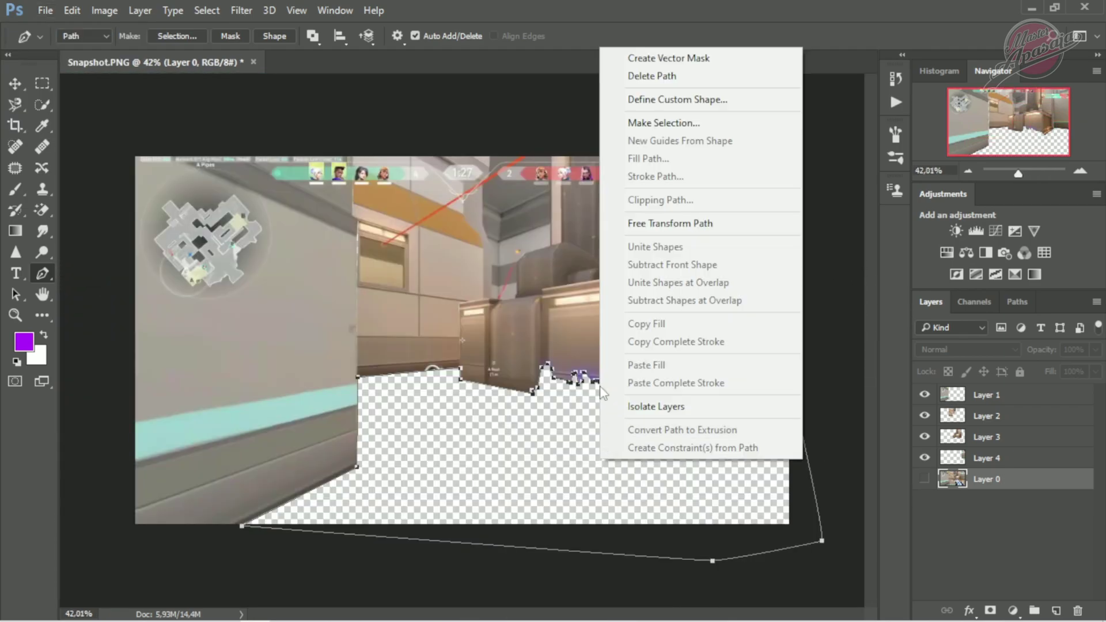
click(656, 121)
key(Return)
click(924, 479)
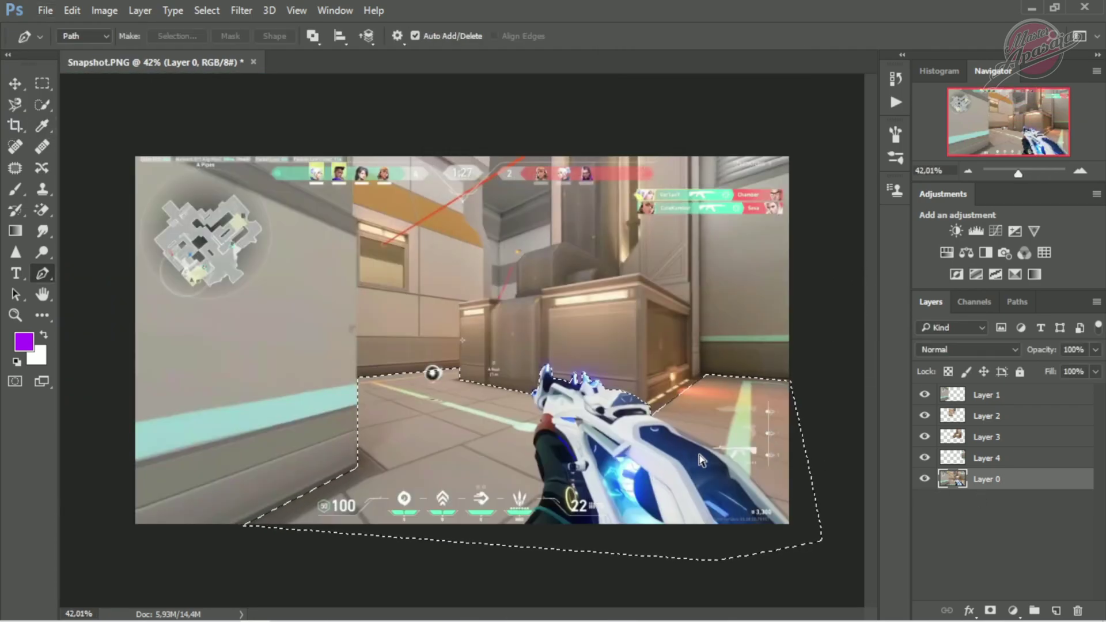
key(ctrl+j)
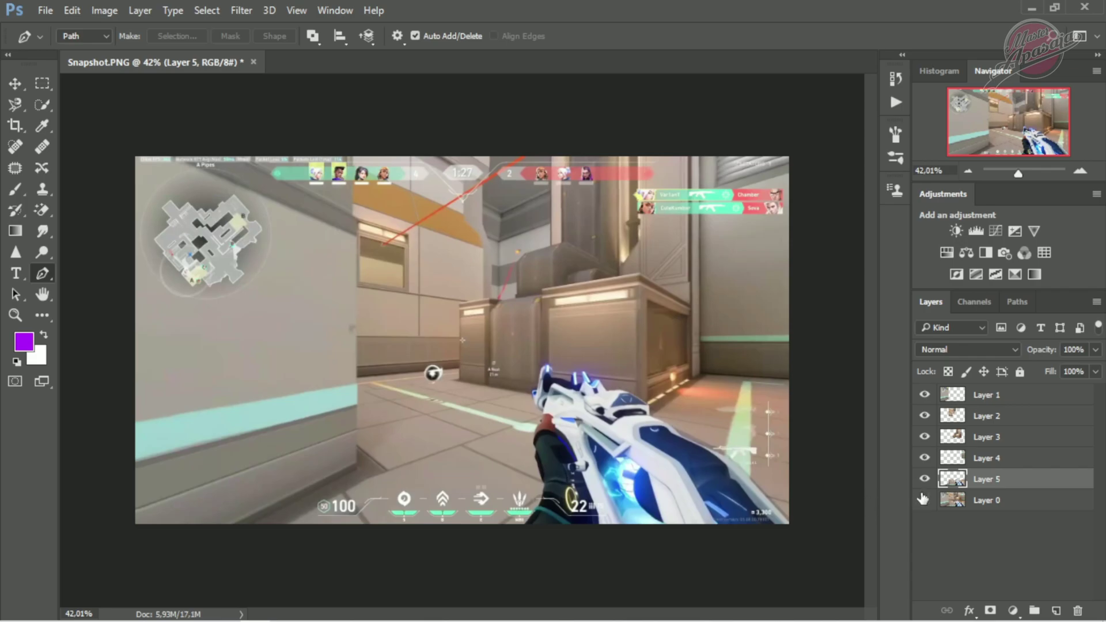
click(926, 500)
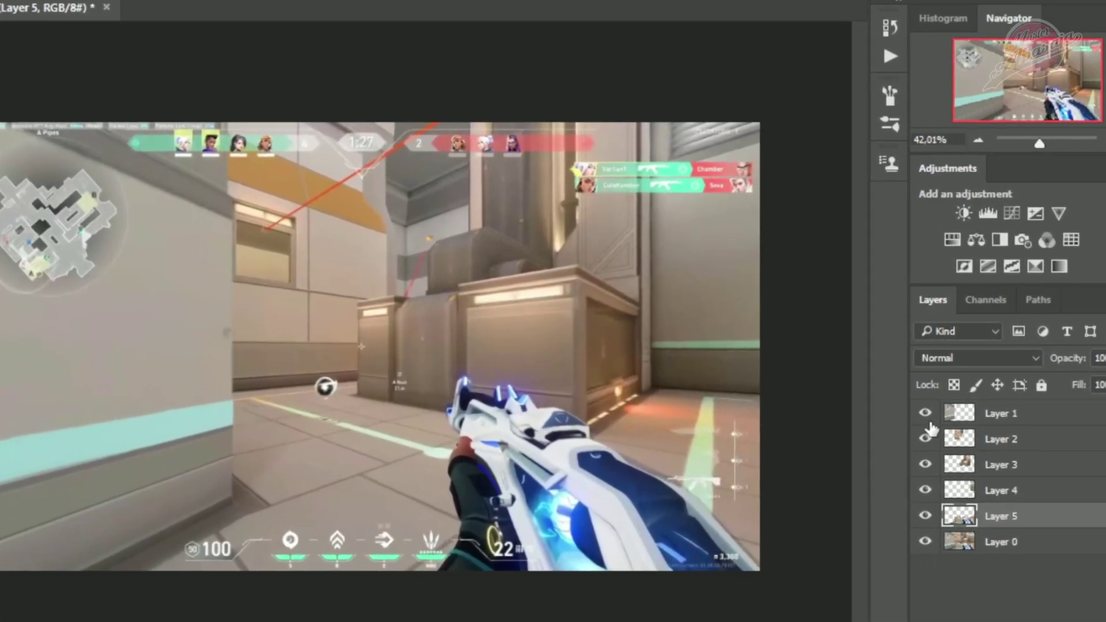
Hide the five cutout layers and keep only the original image, Layer 0, selected and visible.
click(925, 394)
click(925, 416)
click(925, 465)
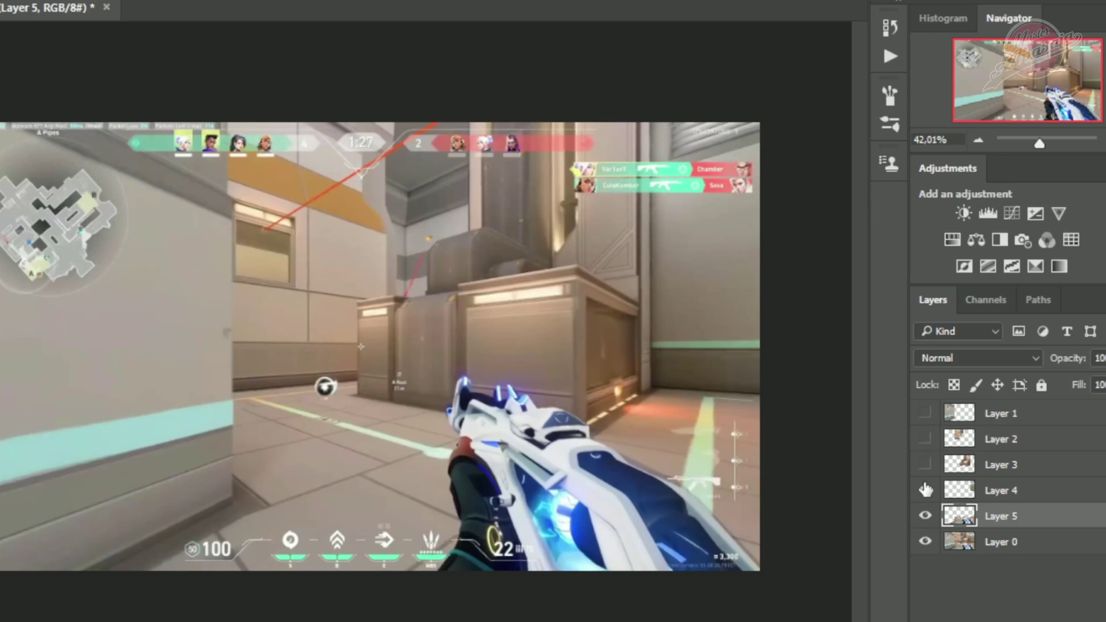
click(926, 517)
click(925, 541)
click(971, 544)
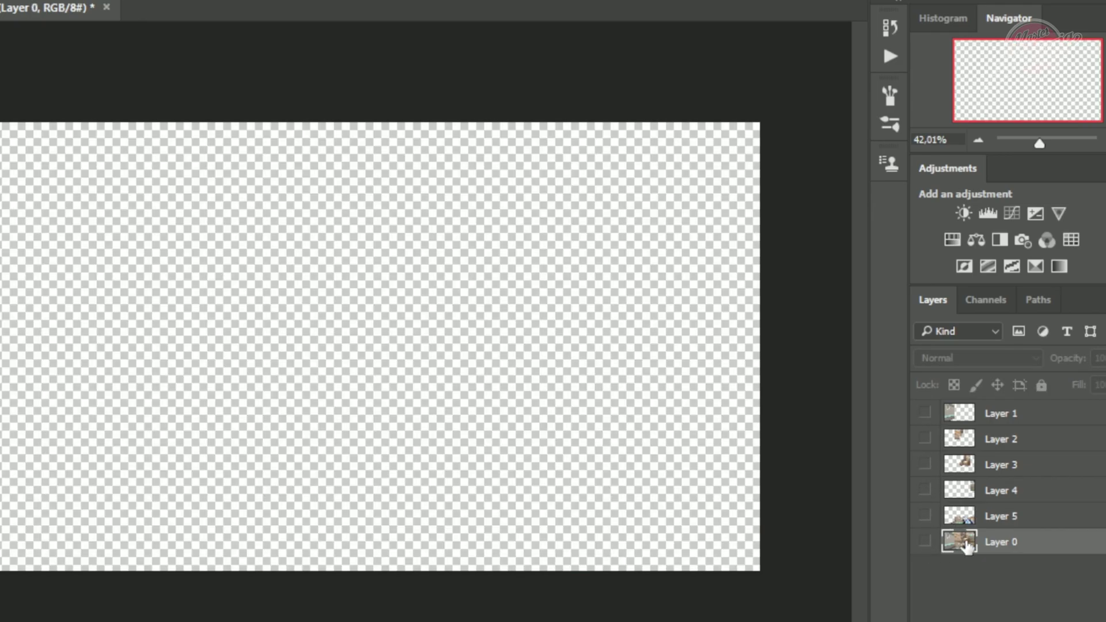
click(925, 543)
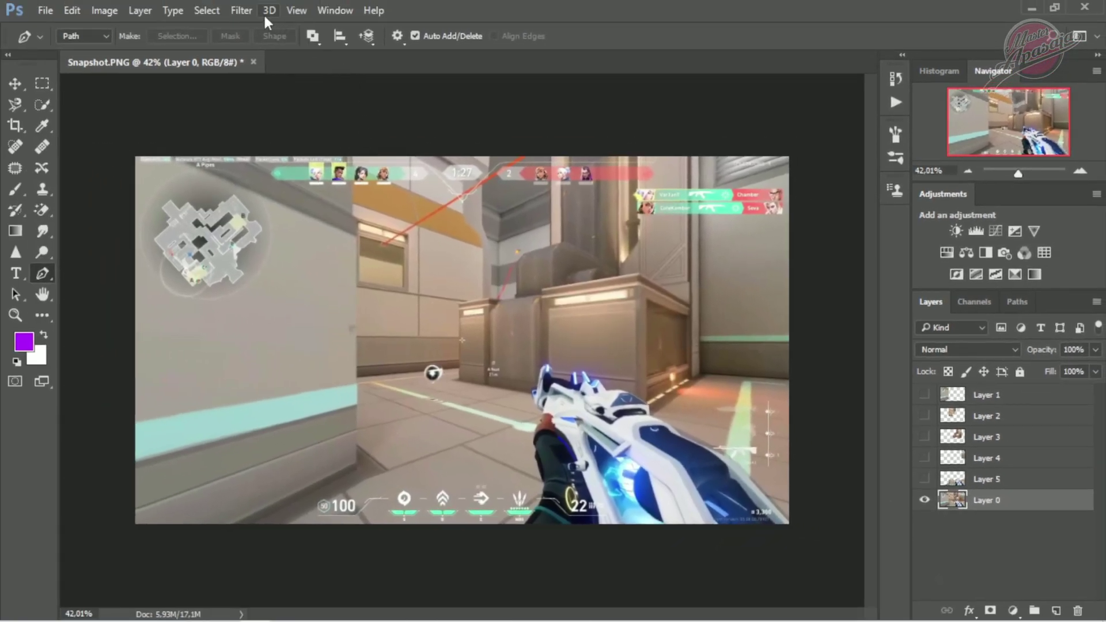
Apply a Gaussian Blur with a radius of 9.2 pixels to the original image, Layer 0.
click(242, 10)
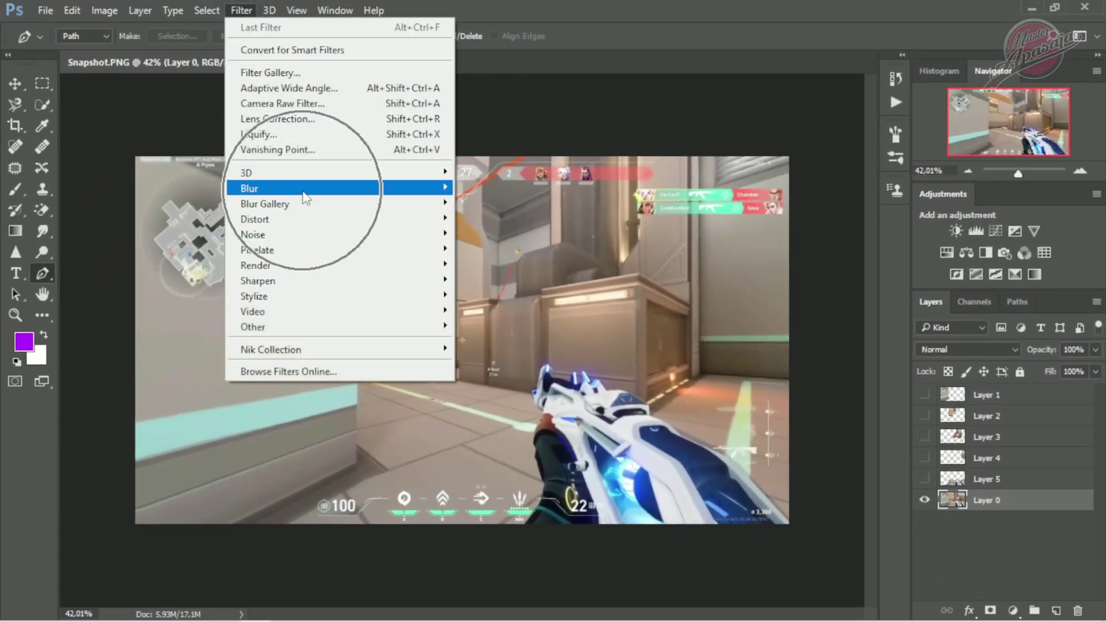
mouse_move(306, 190)
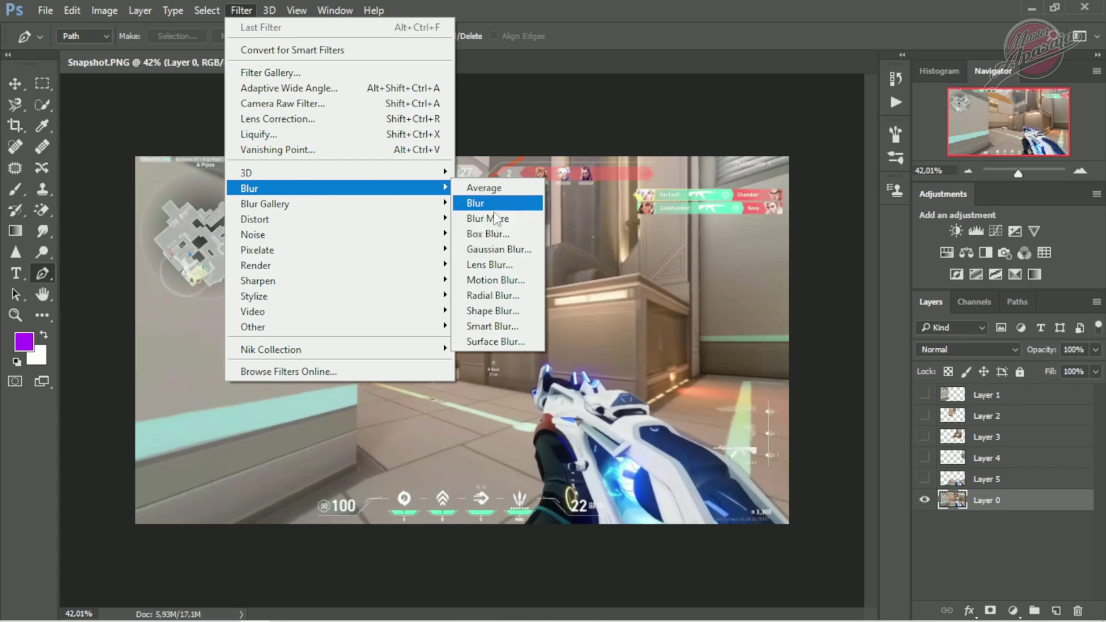
click(497, 255)
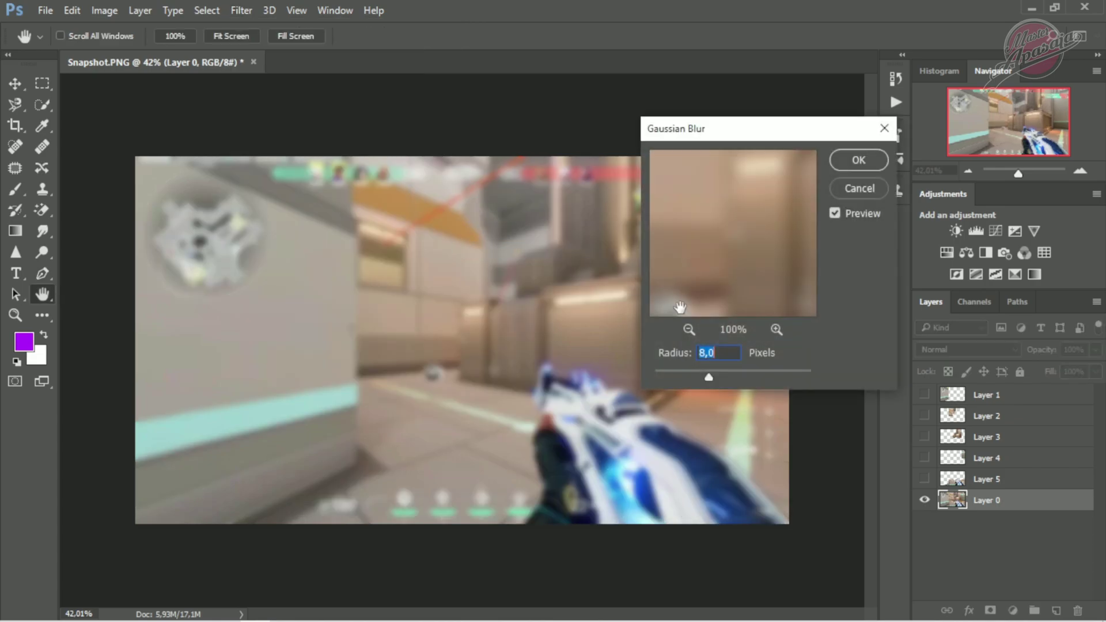
drag(742, 134, 804, 132)
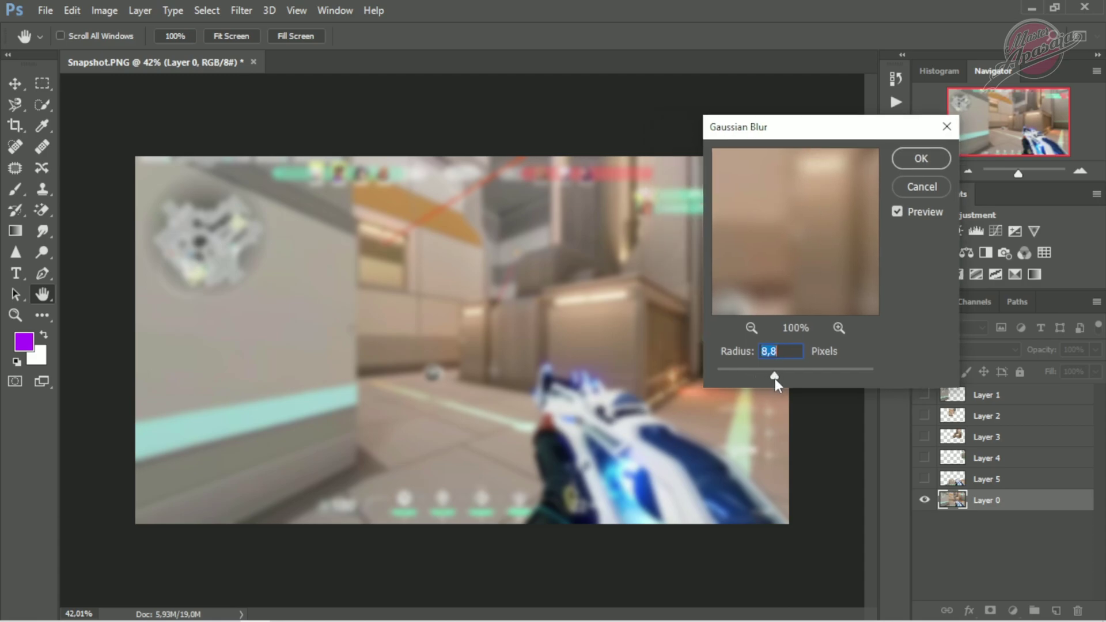
drag(775, 374, 775, 374)
drag(834, 124, 751, 173)
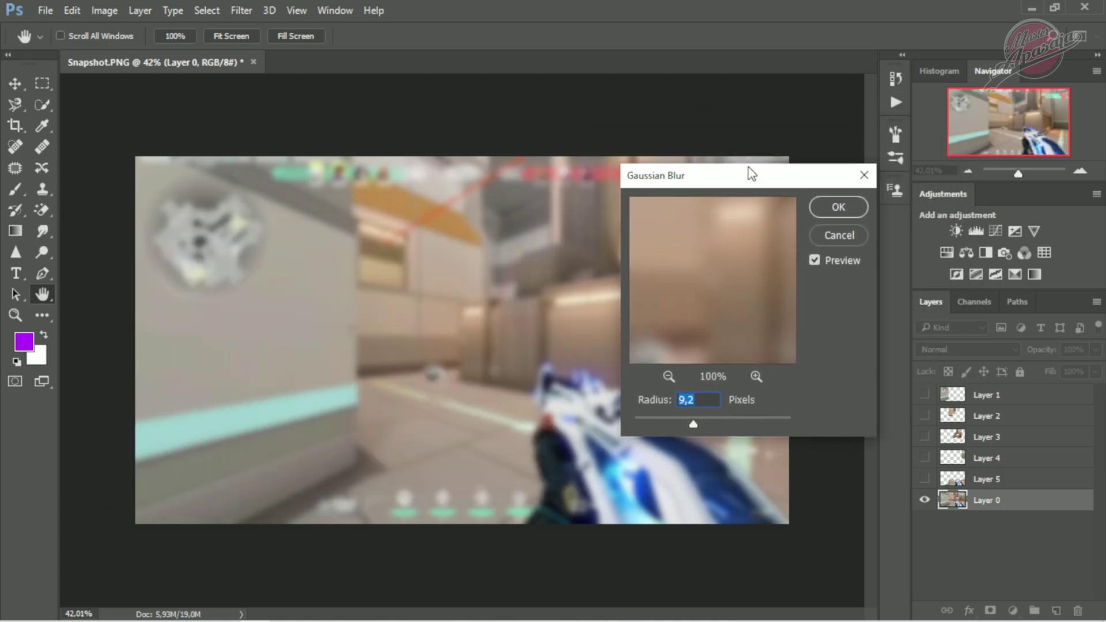
click(839, 207)
key(p)
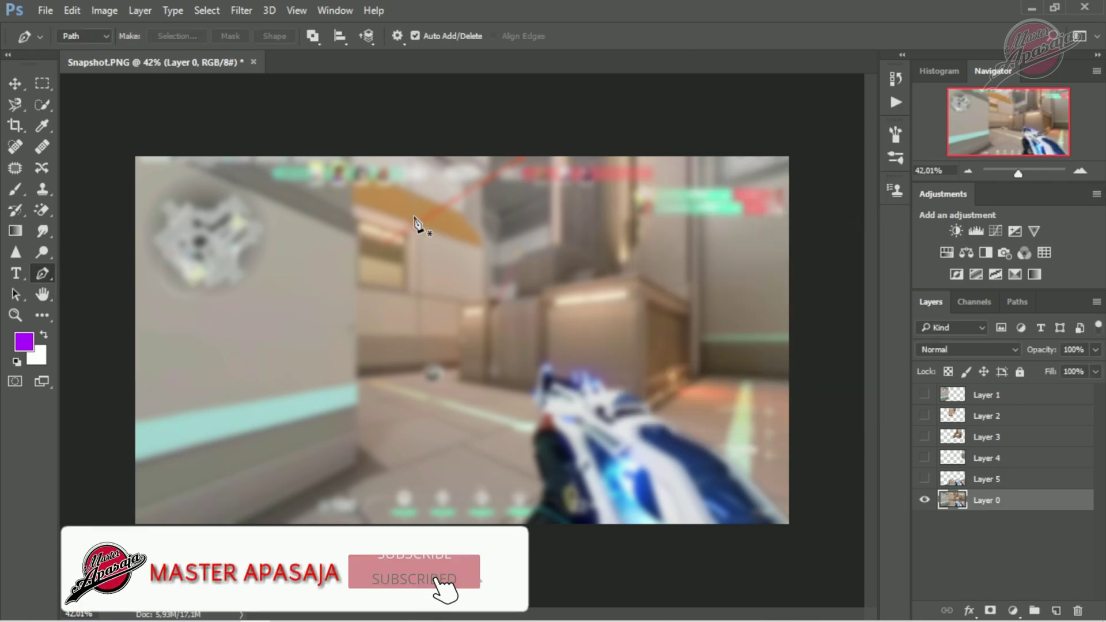
Save the blurred image as a PNG file named background in the filmora 11 png folder, with smallest compression and no interlacing.
click(41, 11)
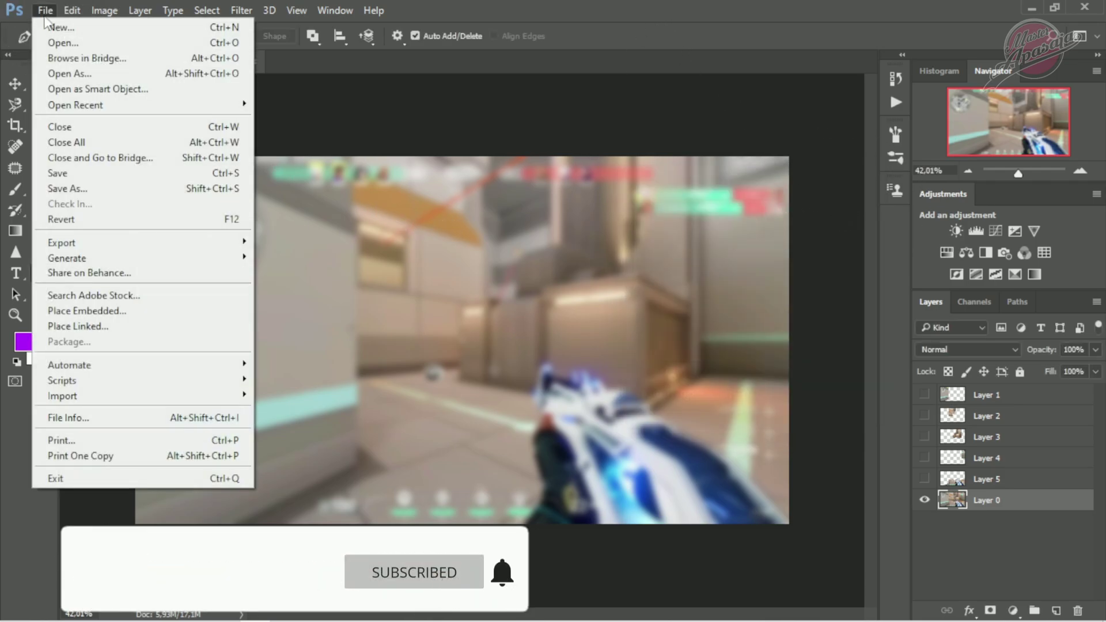
click(75, 174)
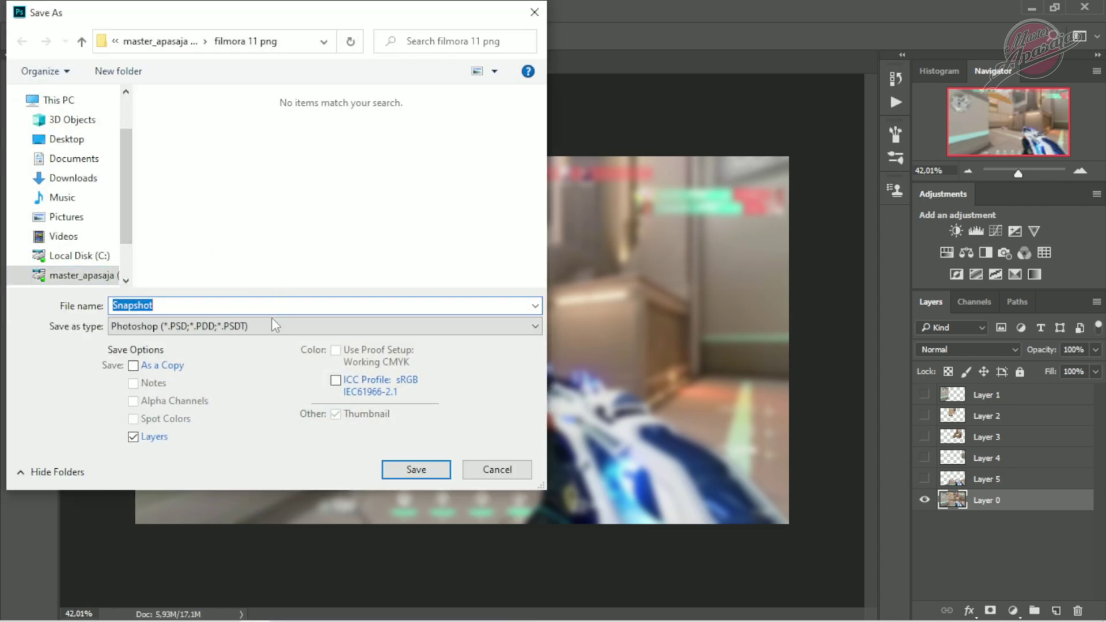
click(198, 326)
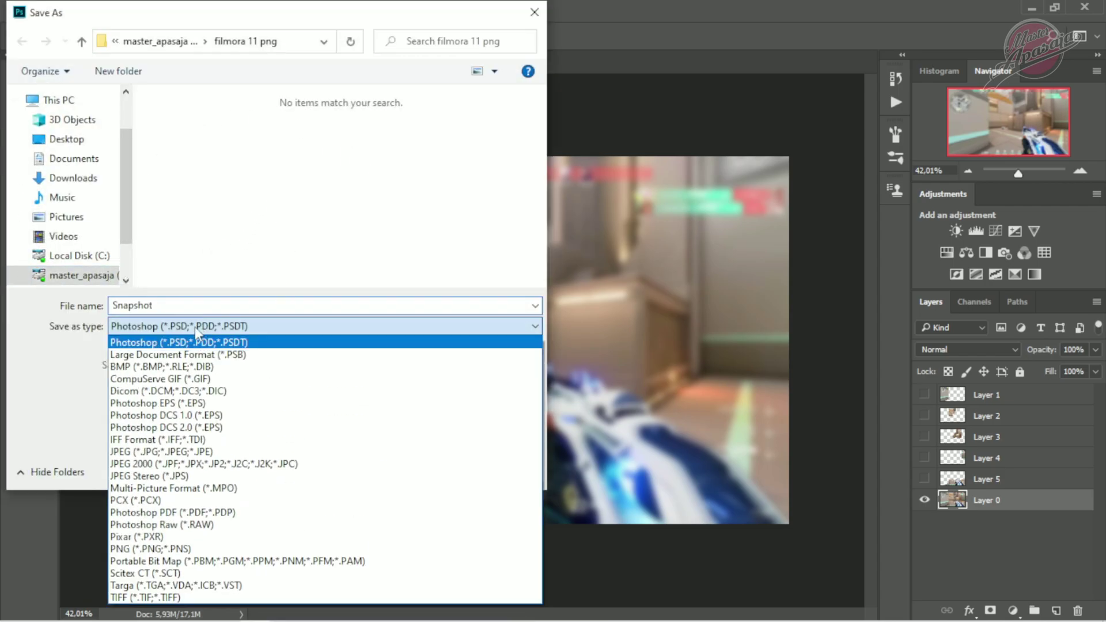
click(196, 550)
double_click(156, 313)
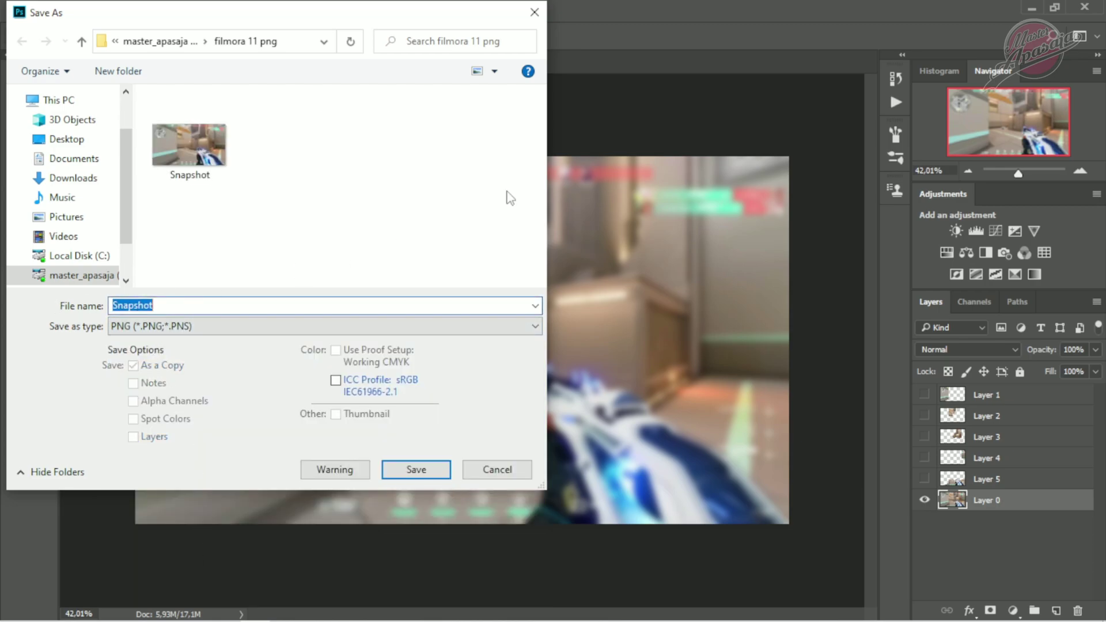
text(background)
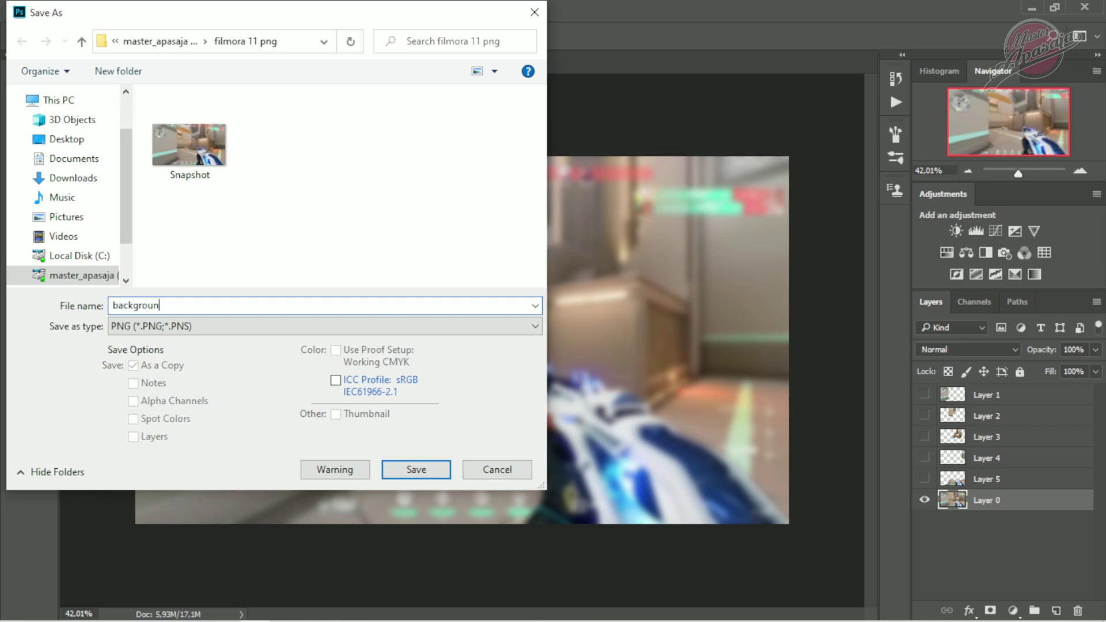
click(439, 473)
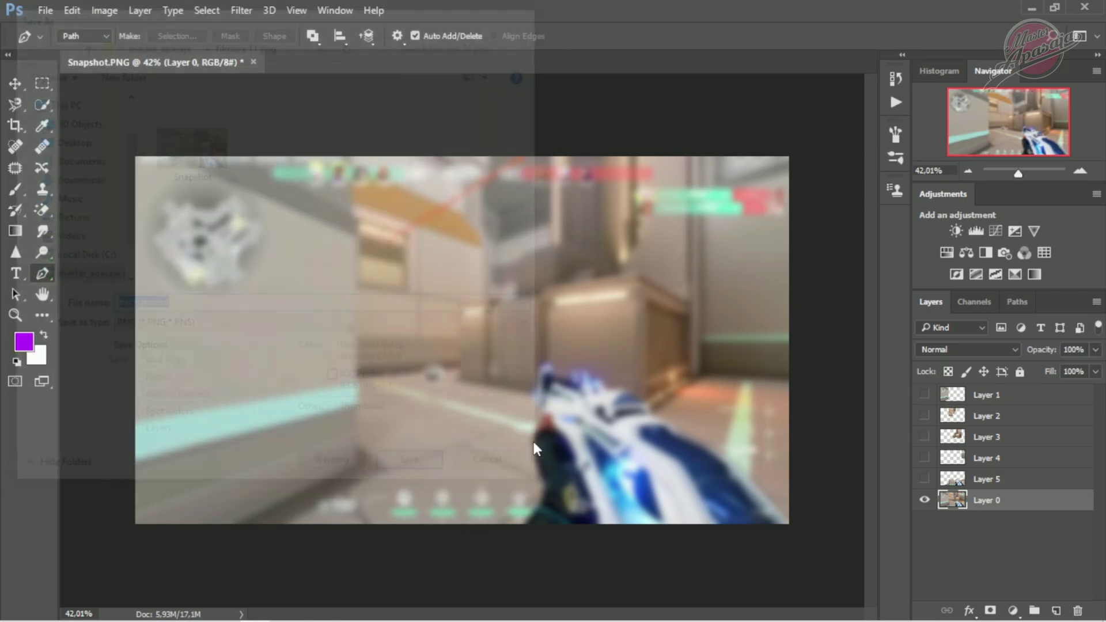
click(598, 206)
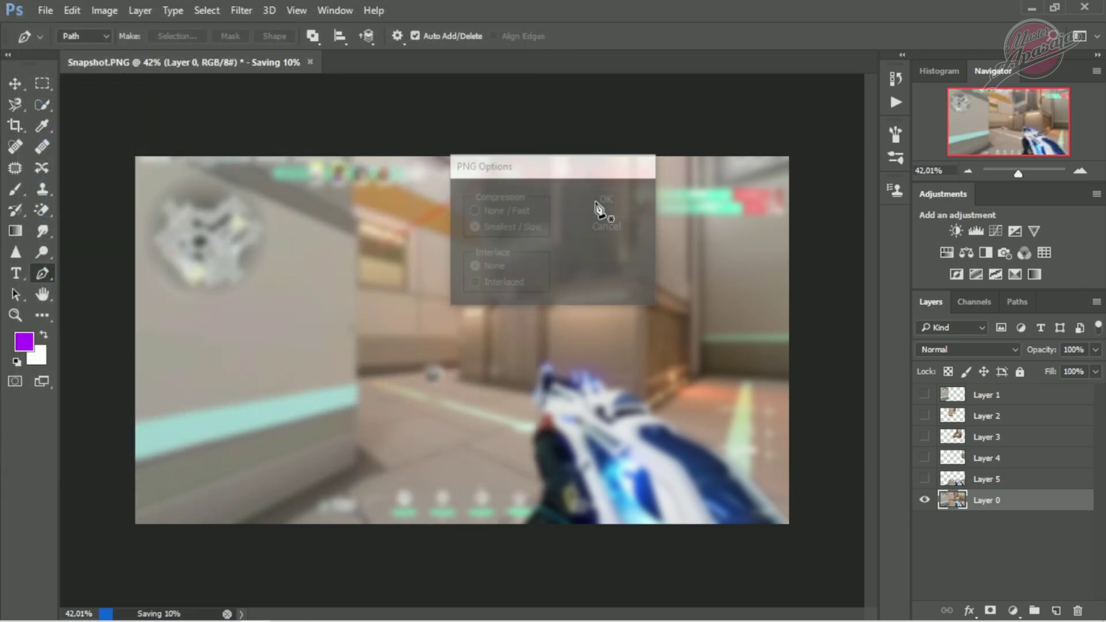
Hide the blurred Layer 0 and make the floor and gun cutout, Layer 5, the only visible and selected layer.
click(924, 500)
click(925, 478)
click(956, 482)
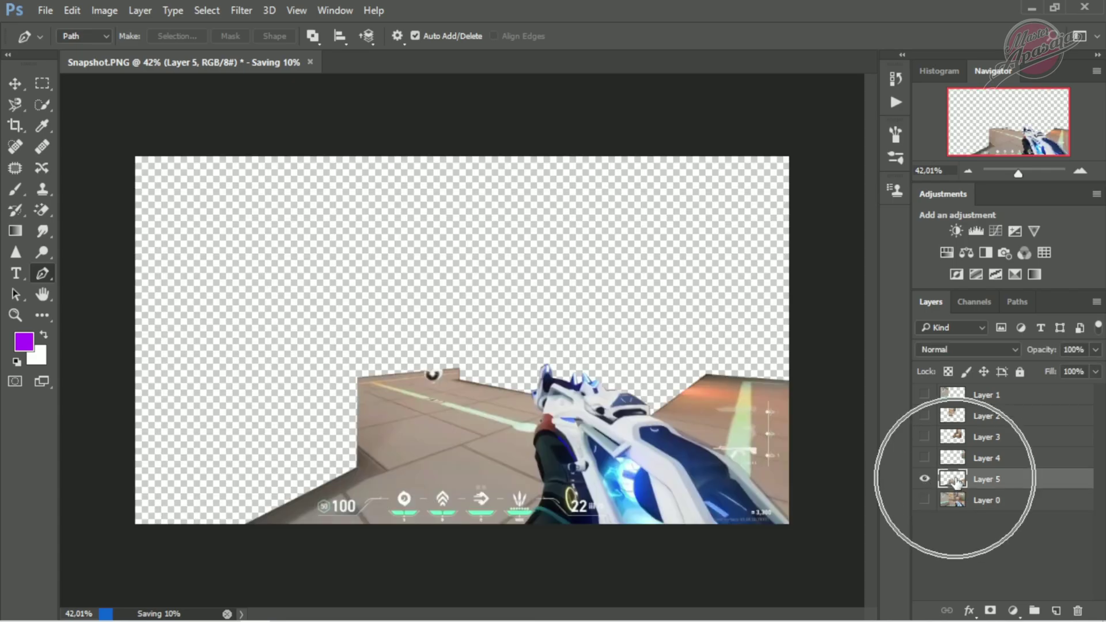
click(48, 13)
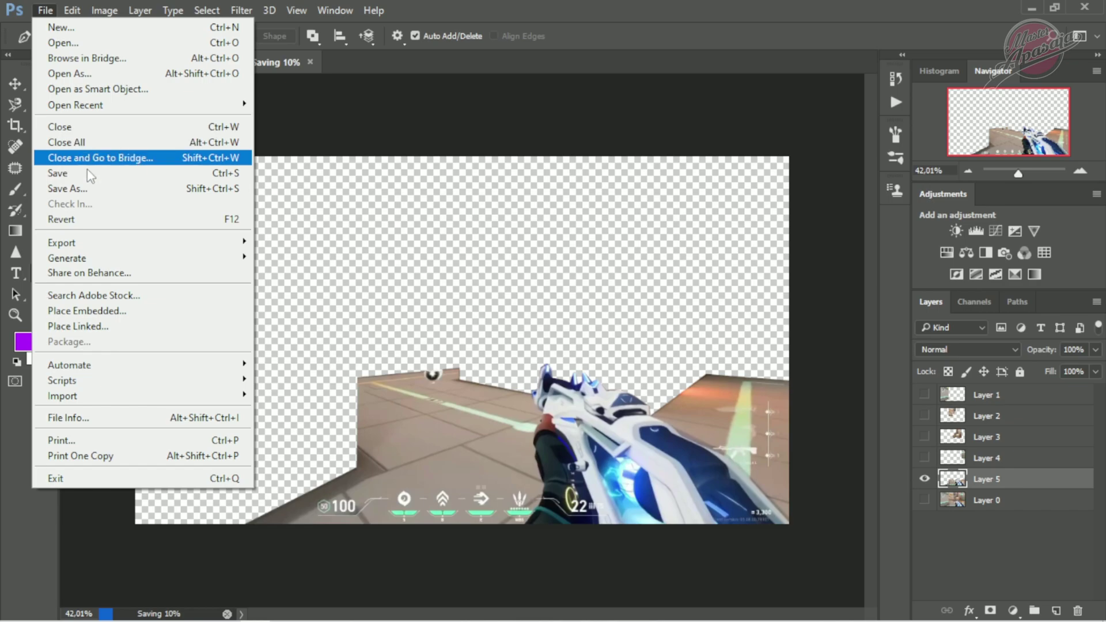
click(75, 173)
click(572, 262)
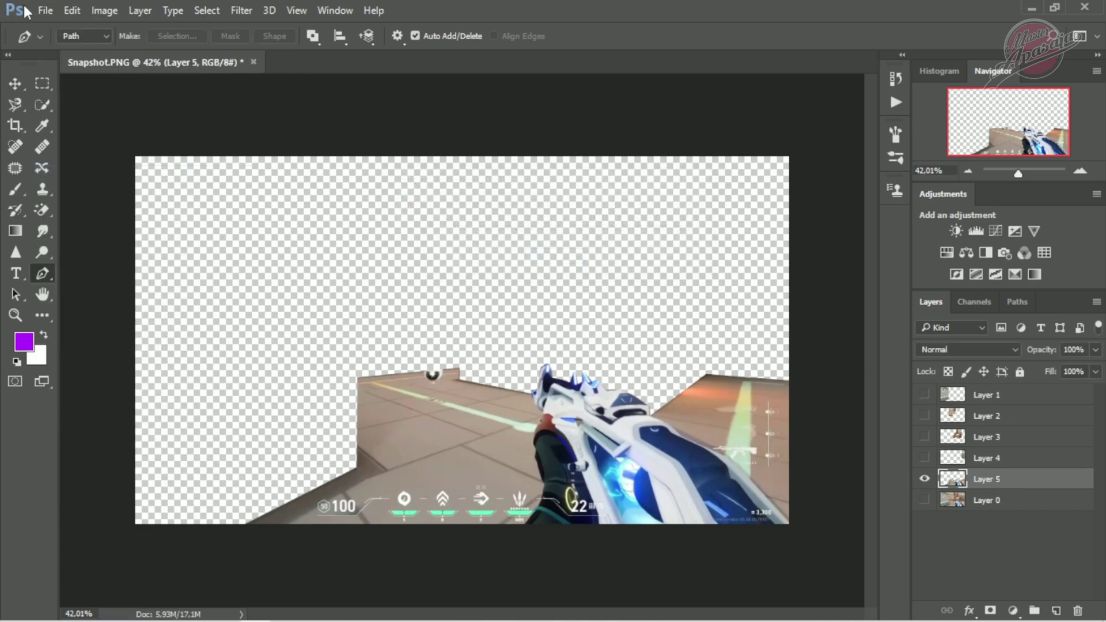
Save the floor and gun cutout as a PNG file named 1 with smallest compression and no interlacing.
click(44, 11)
click(91, 188)
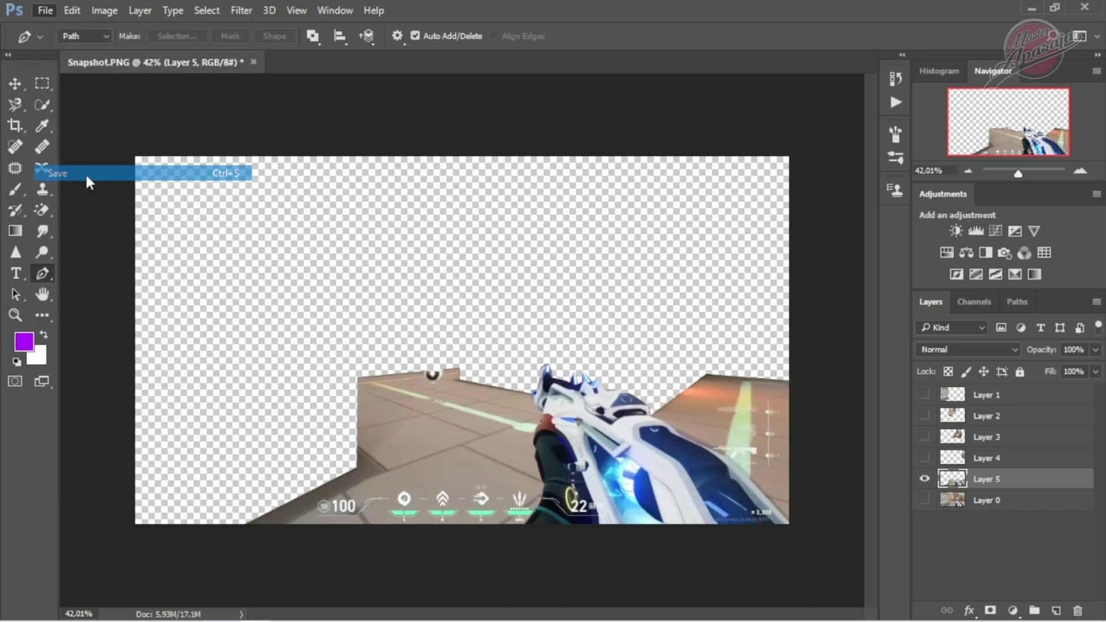
click(230, 326)
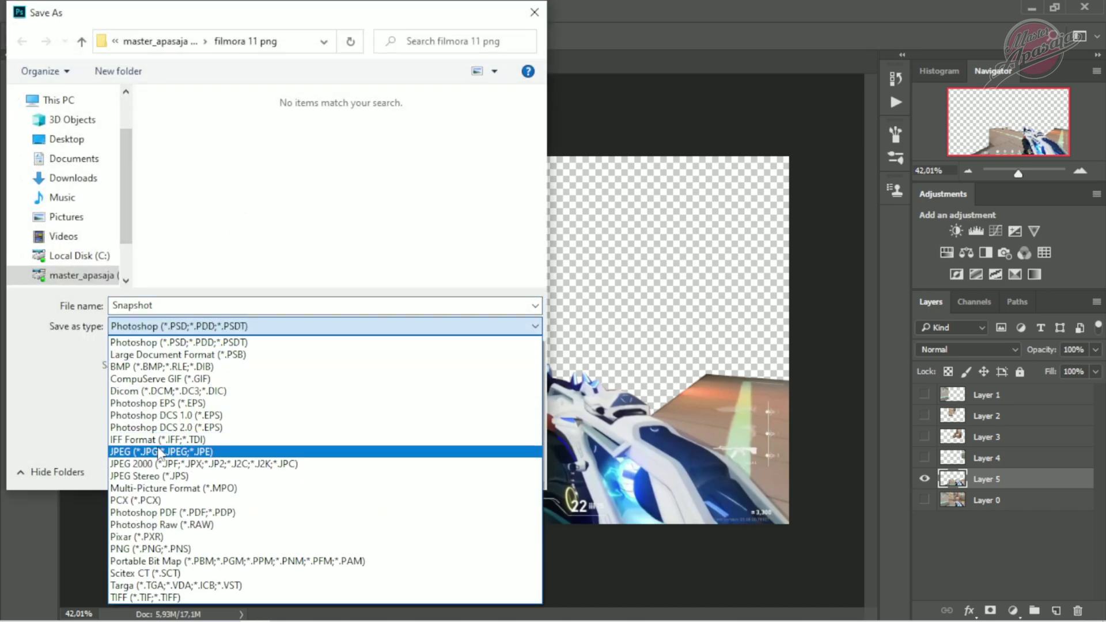
click(173, 550)
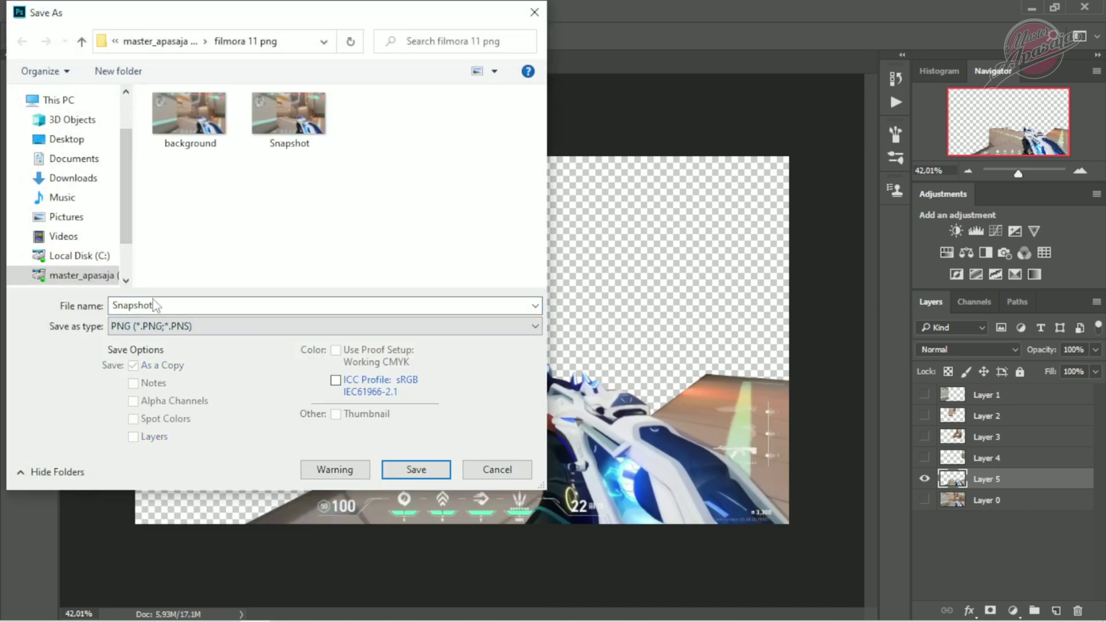
double_click(156, 304)
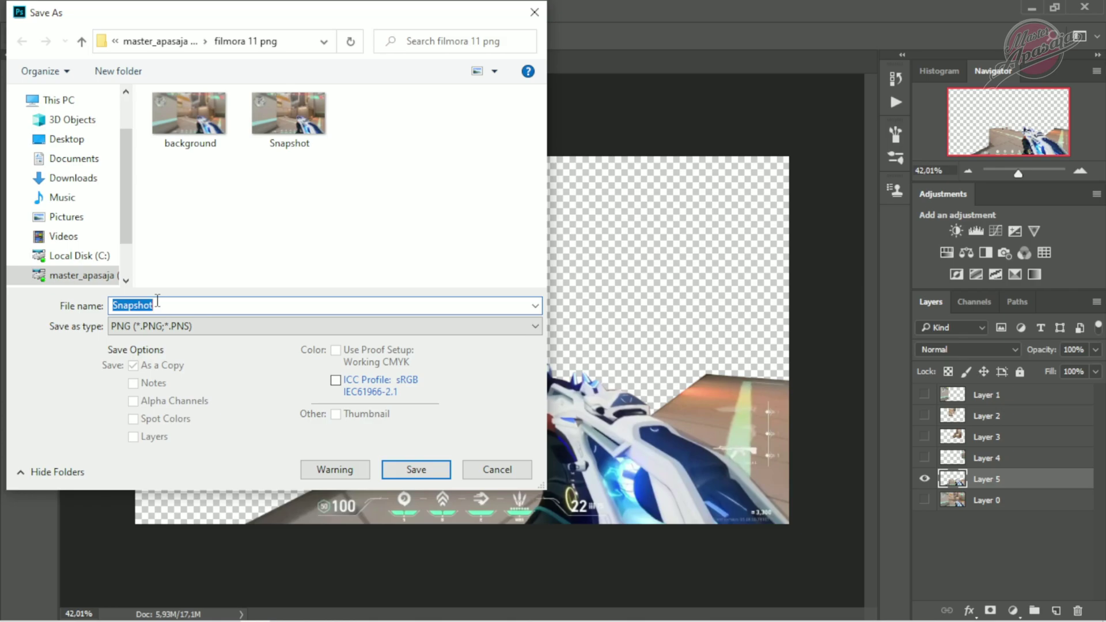
text(0)
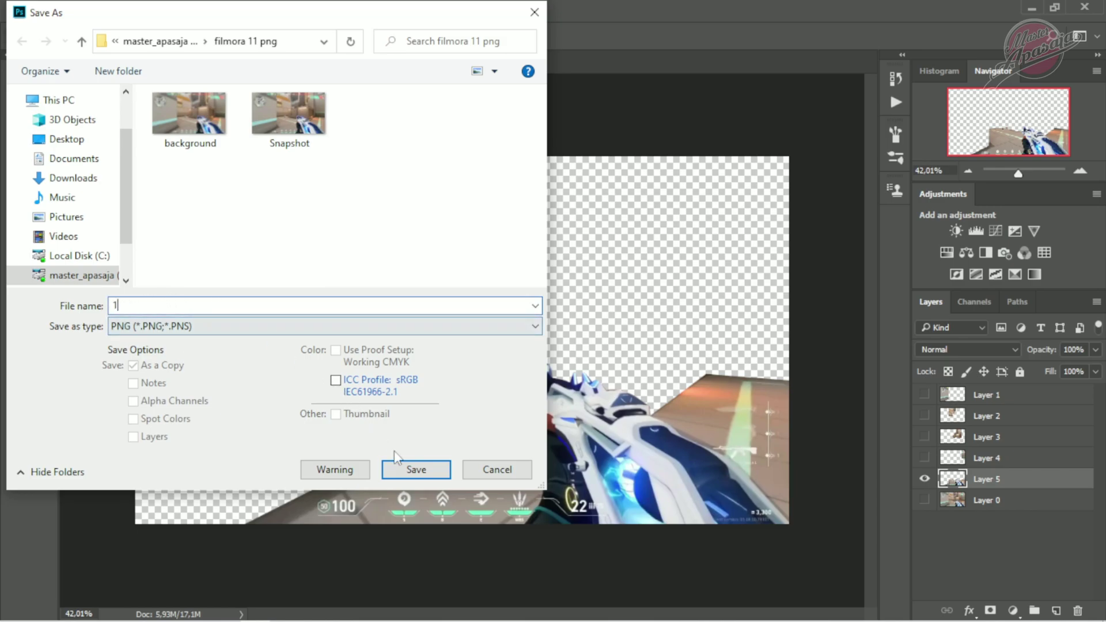
click(424, 468)
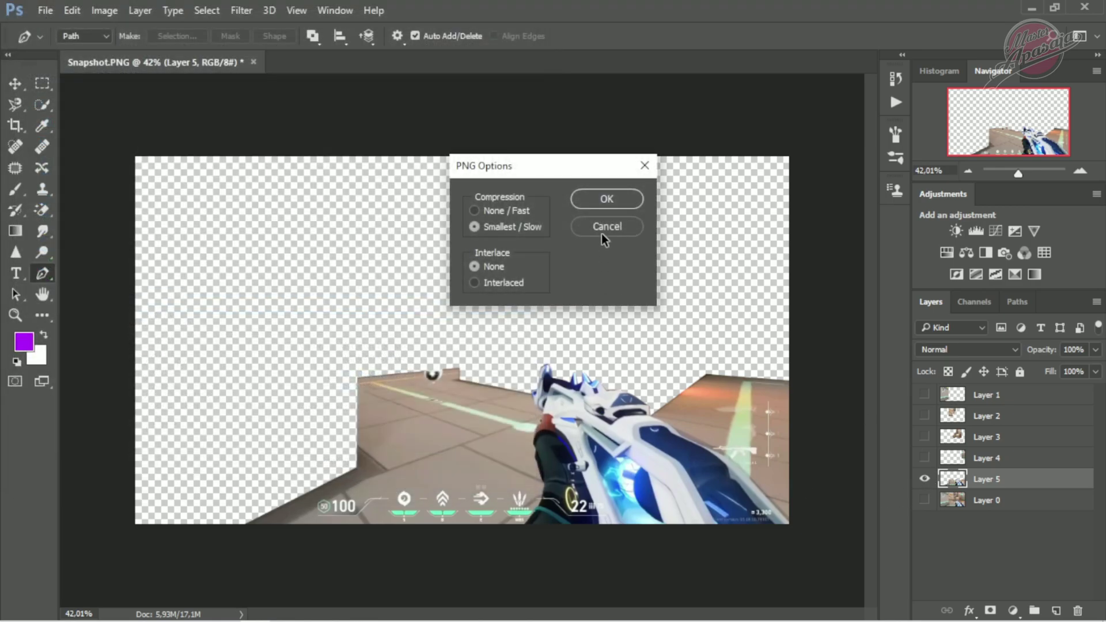
click(607, 202)
Isolate the right wall cutout, Layer 4, and save it as a PNG file named 2.
click(939, 460)
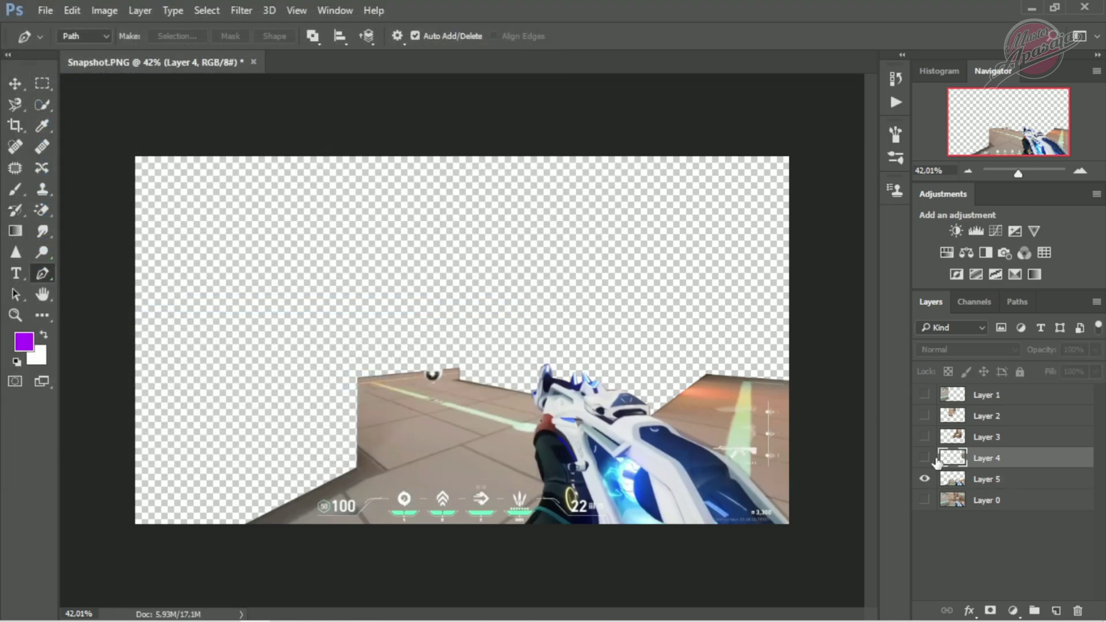
click(925, 458)
click(924, 478)
click(45, 10)
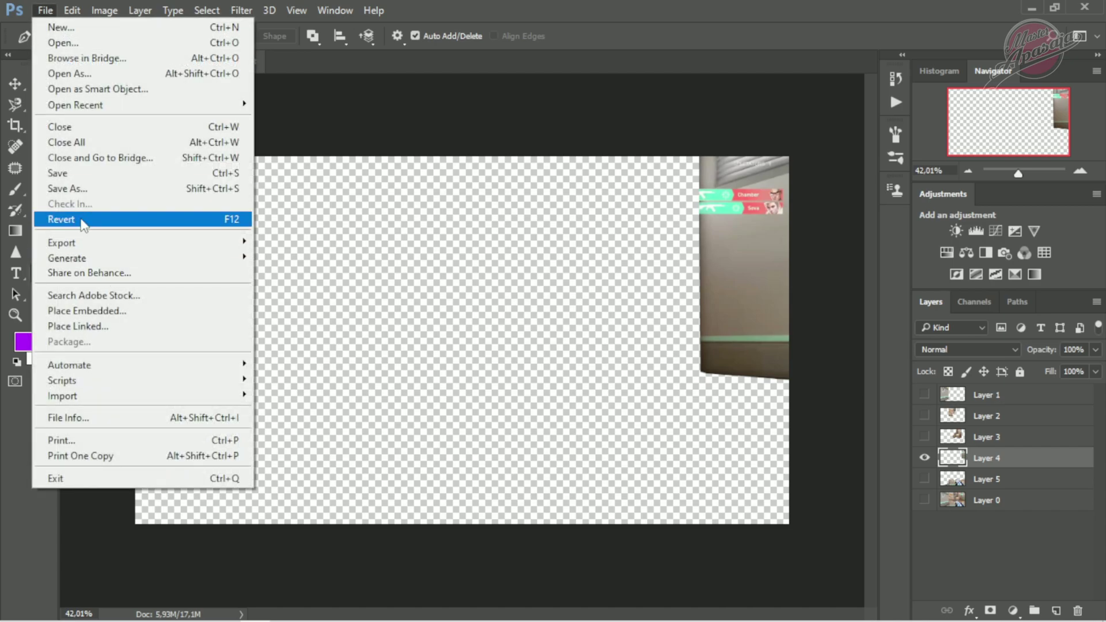
click(61, 173)
text(2)
click(190, 326)
click(173, 553)
click(412, 468)
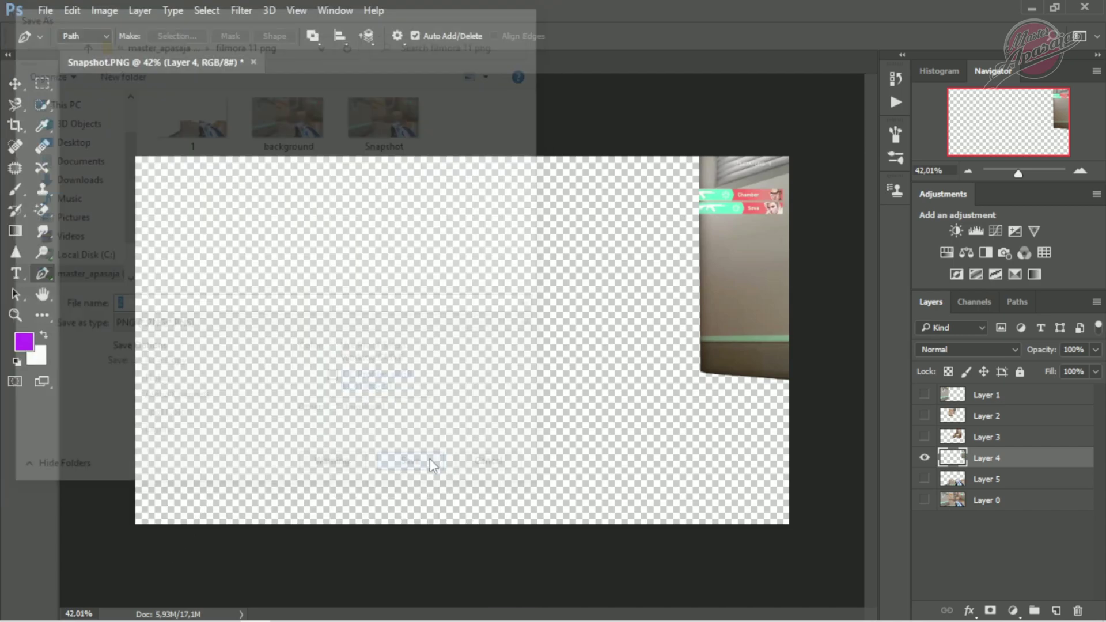
click(599, 196)
Isolate the crates cutout, Layer 3, and save it as a PNG file named 3.
click(925, 436)
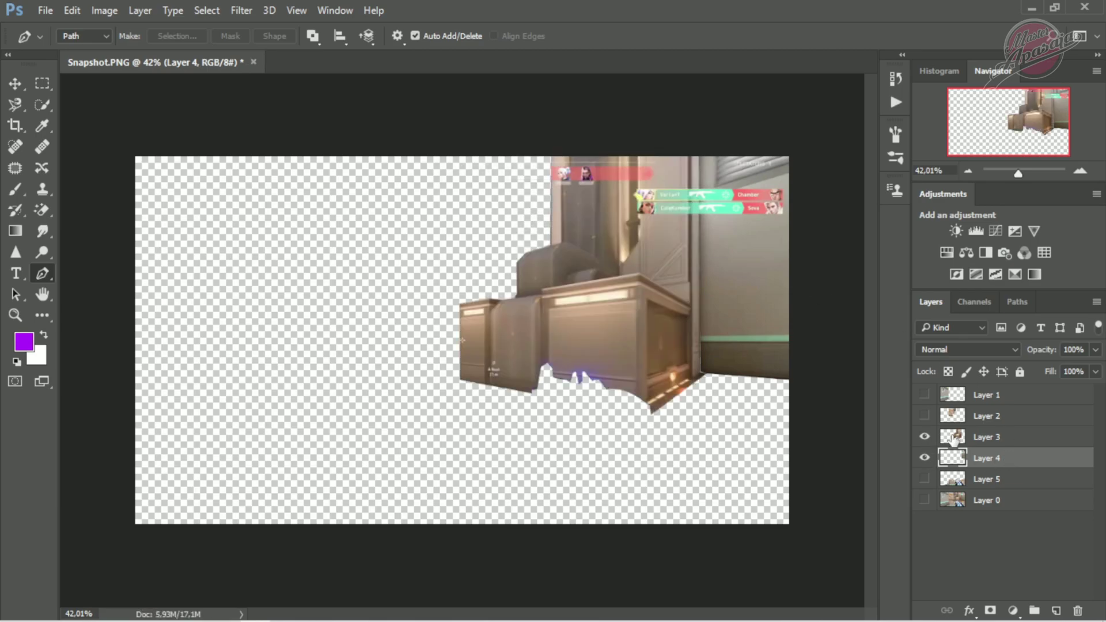
click(925, 458)
click(987, 437)
click(45, 10)
click(67, 188)
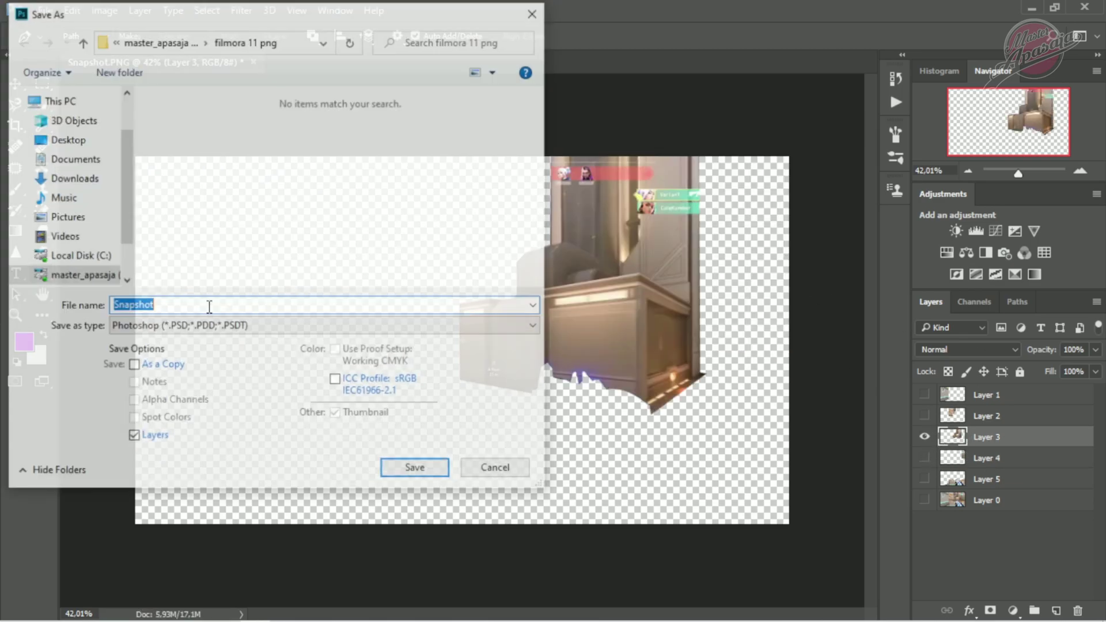
text(3)
click(208, 326)
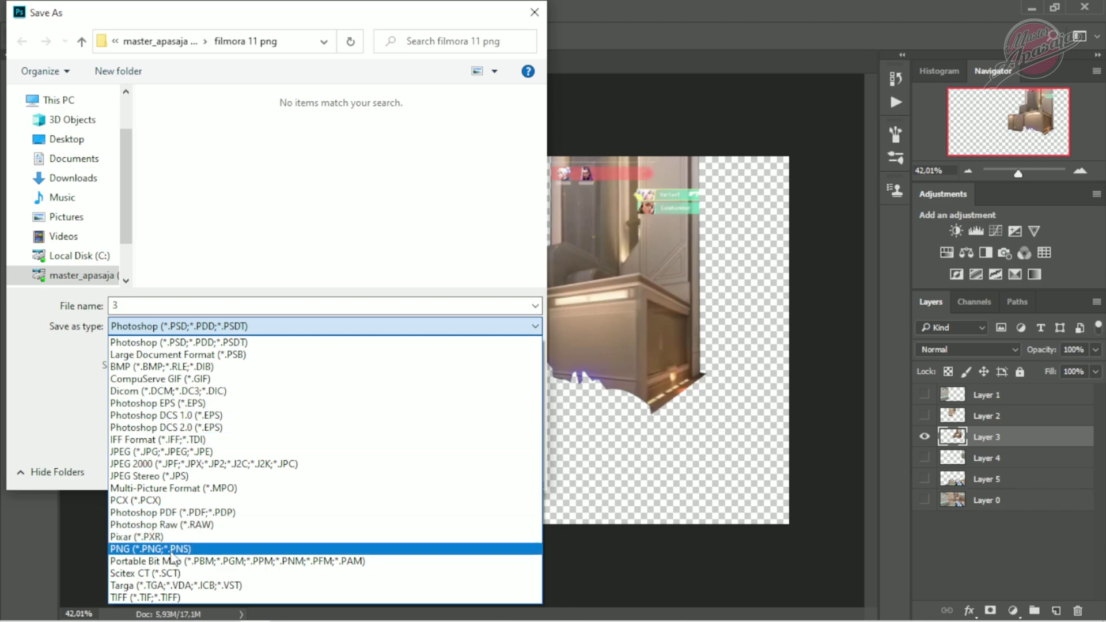
click(151, 548)
click(415, 470)
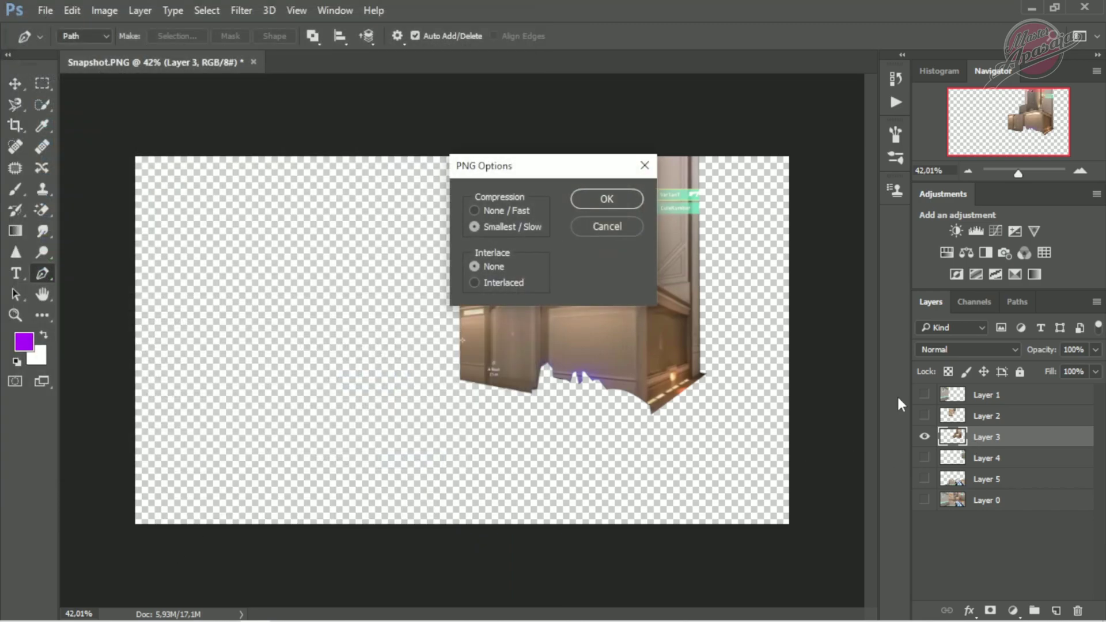
click(616, 198)
Isolate the back wall cutout, Layer 2, and save it as a PNG file named 4.
click(953, 416)
click(924, 416)
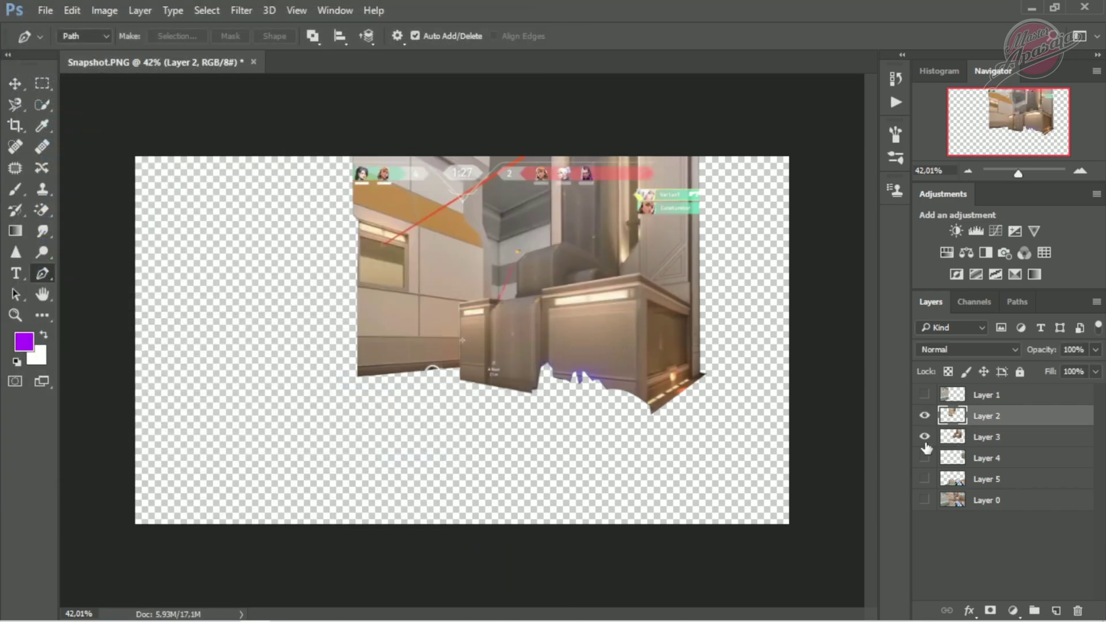
click(925, 436)
click(44, 13)
click(70, 183)
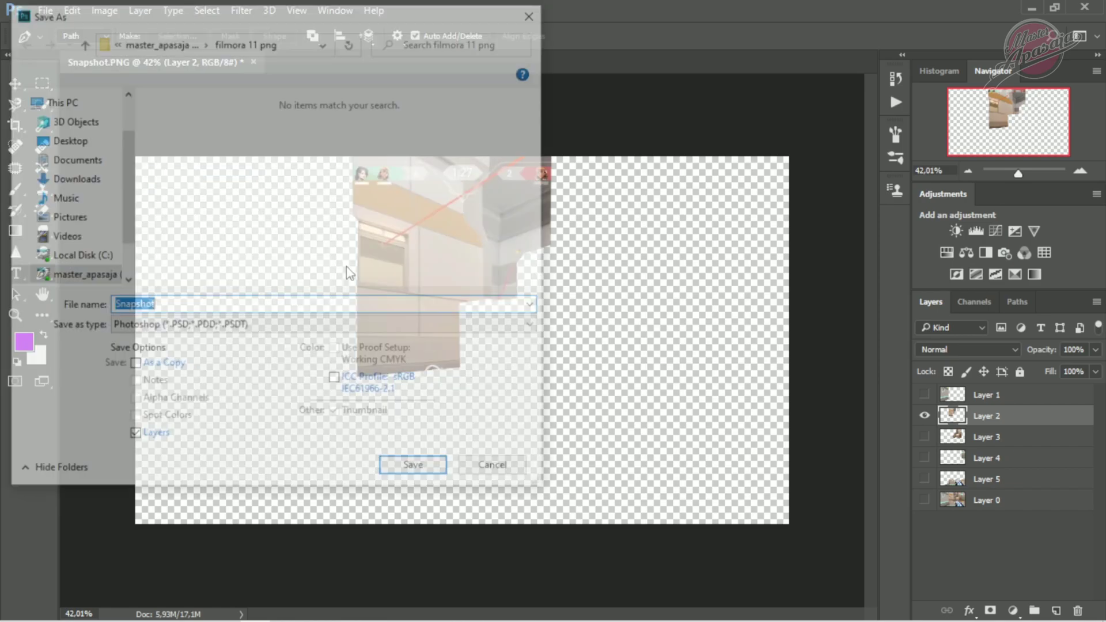
text(4)
click(323, 326)
click(345, 555)
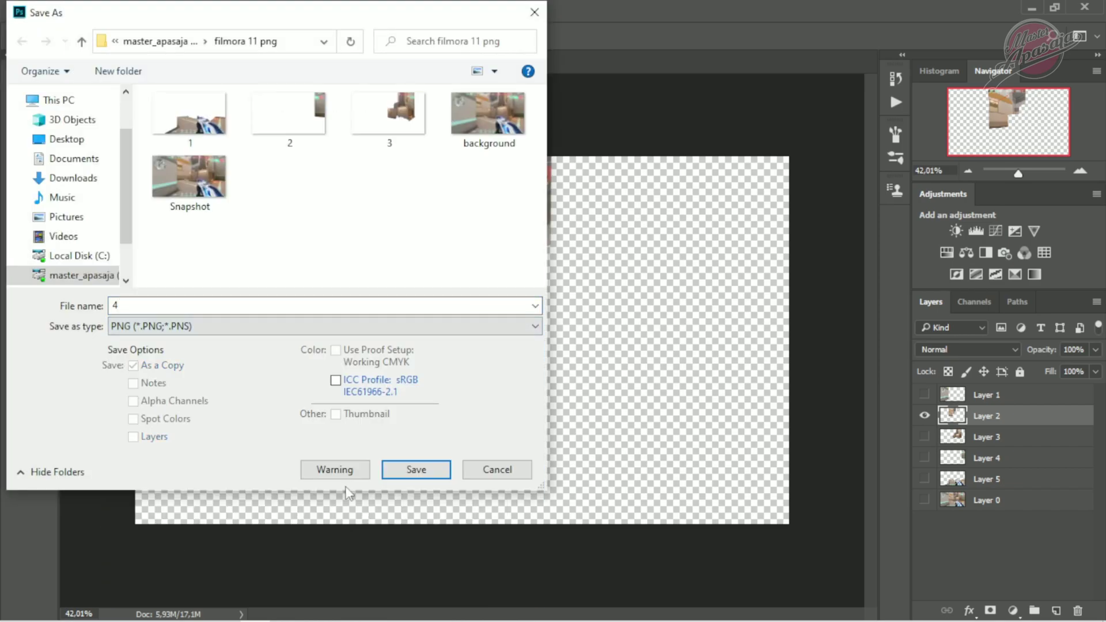
click(398, 471)
click(623, 198)
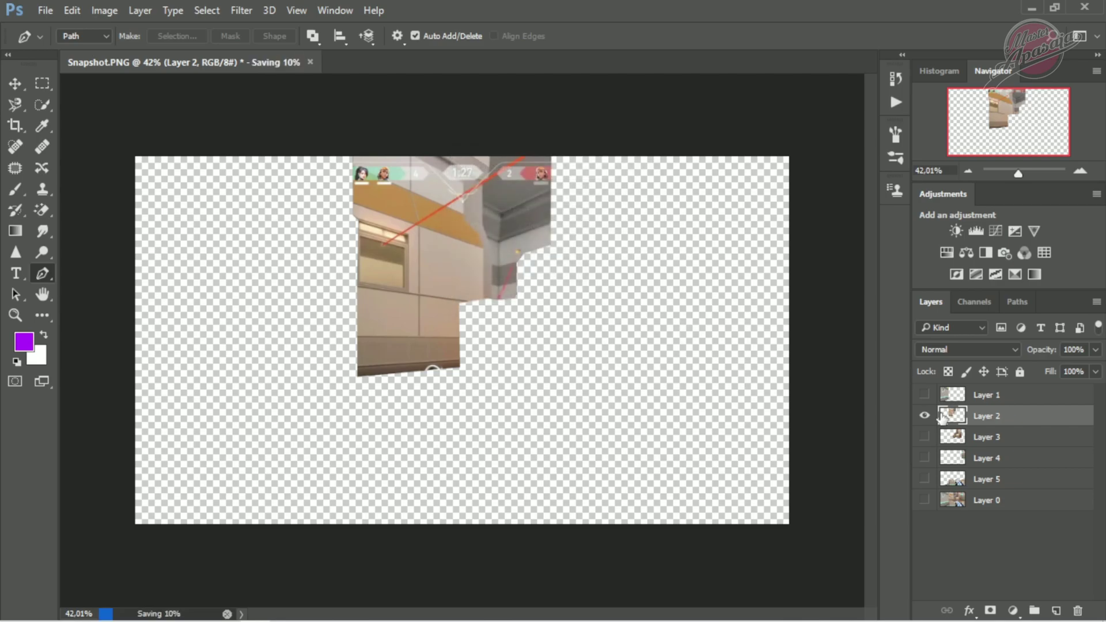
Isolate the left wall cutout, Layer 1, and save it as a PNG file named 5.
click(951, 400)
click(924, 395)
click(924, 416)
click(47, 11)
click(111, 178)
click(197, 326)
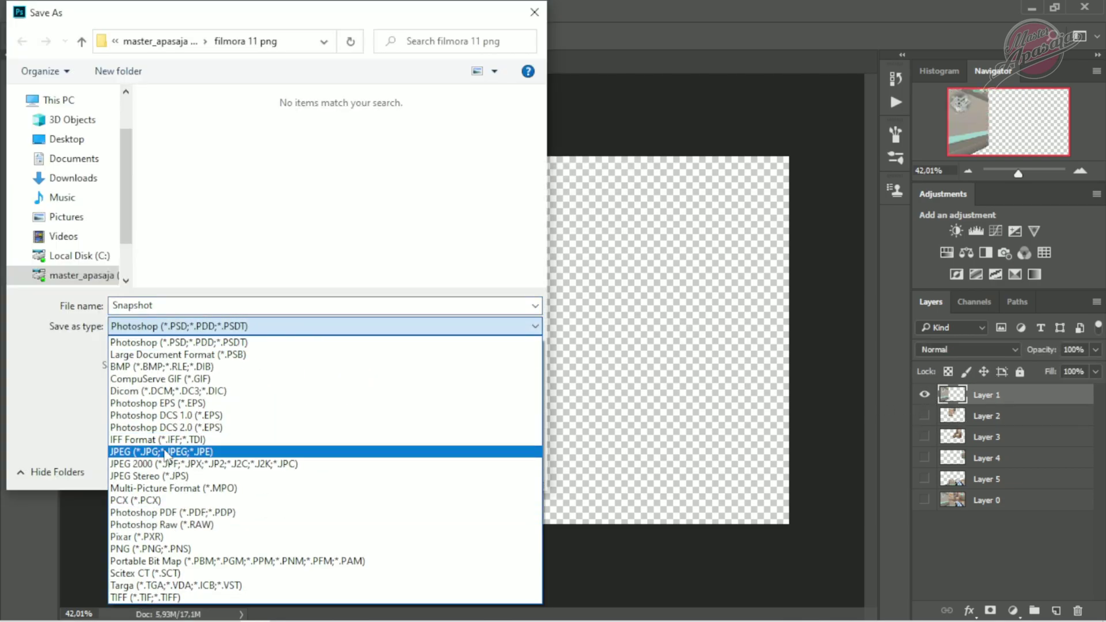
click(177, 550)
key(shift+Tab)
text(5)
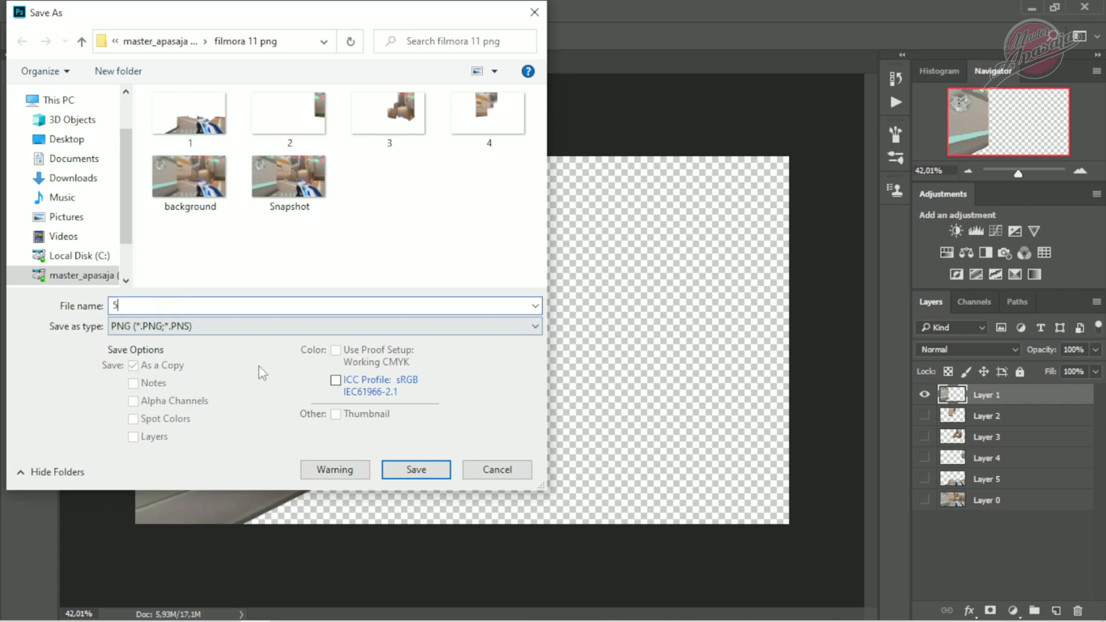
click(405, 471)
click(623, 199)
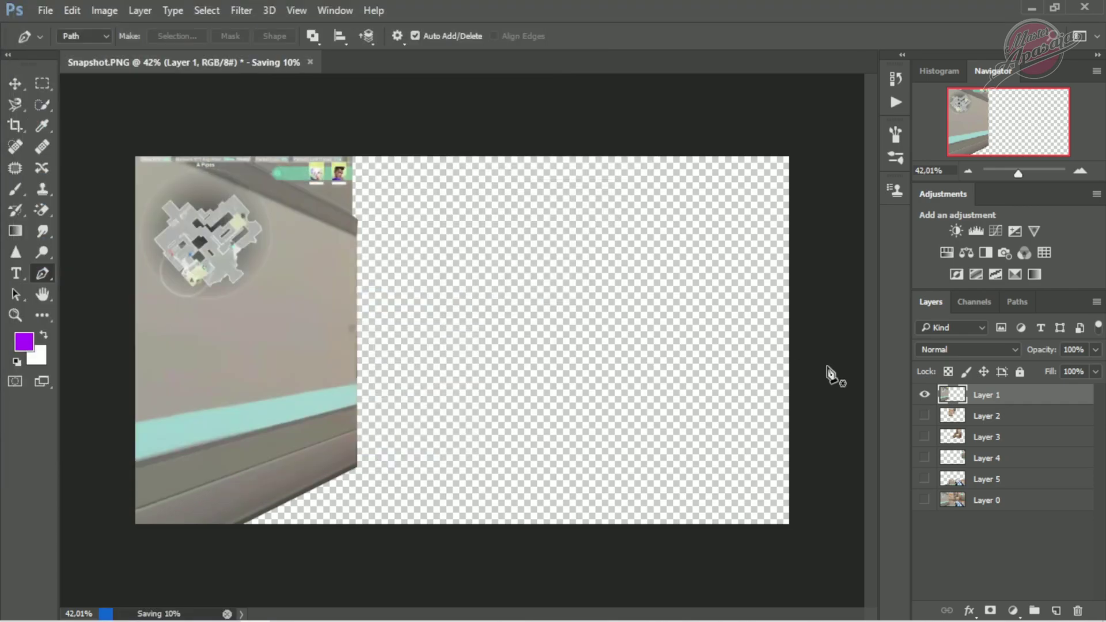
Switch to Filmora and import cutout PNGs 1 to 5 from the filmora 11 png folder into the project media.
click(1034, 8)
click(899, 350)
drag(681, 97, 832, 99)
click(642, 290)
drag(616, 283, 279, 243)
click(970, 91)
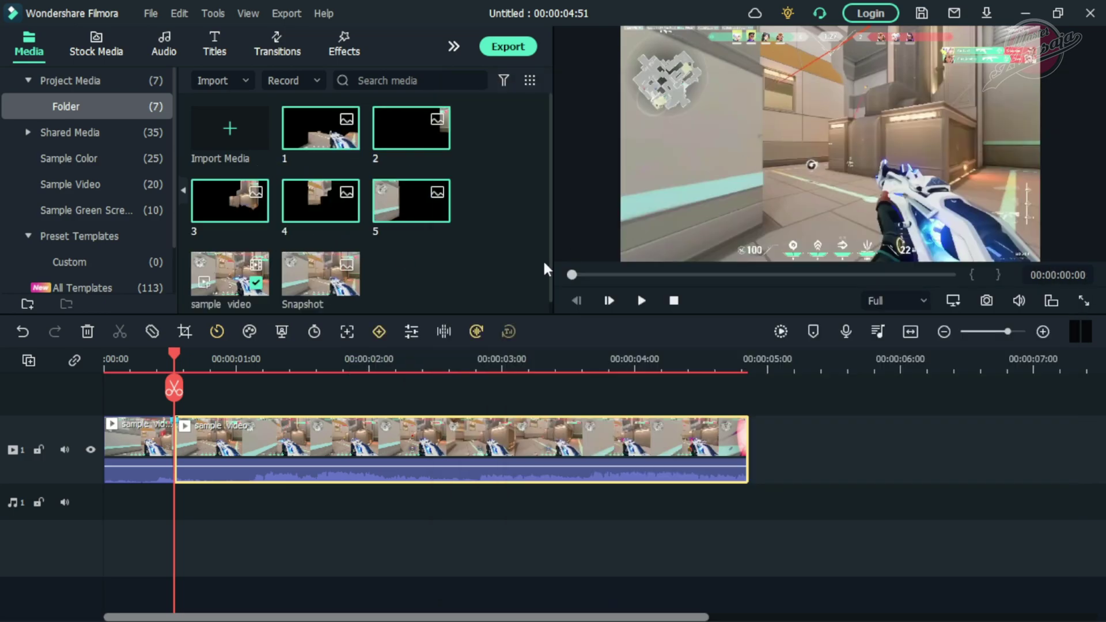
click(489, 261)
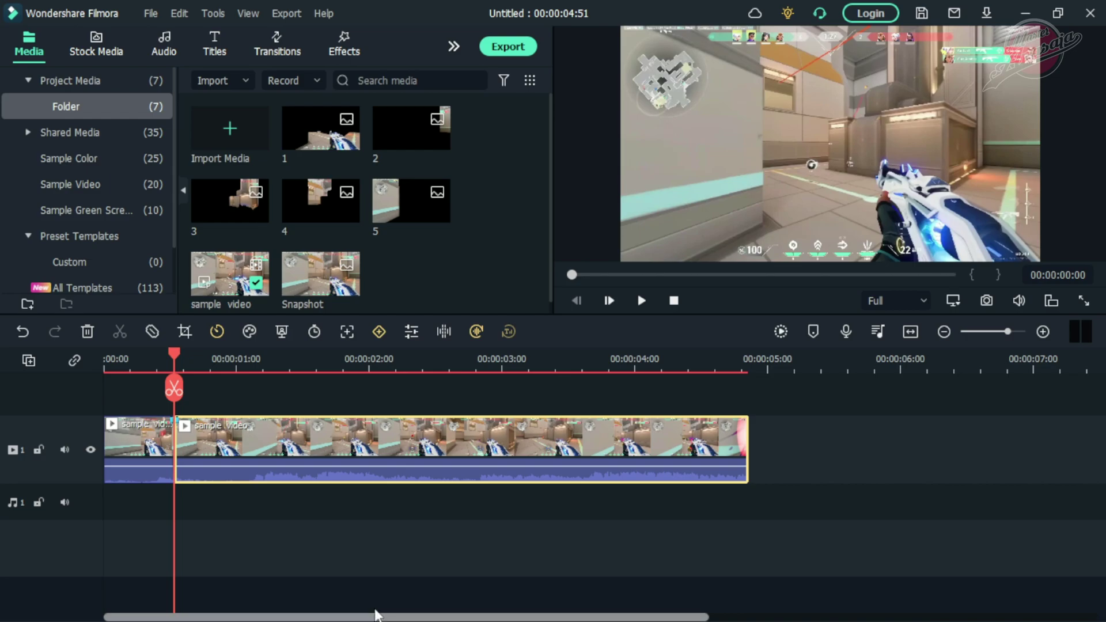
Import the background image from the filmora 11 png folder into the project media.
key(super)
click(106, 611)
drag(662, 360, 437, 263)
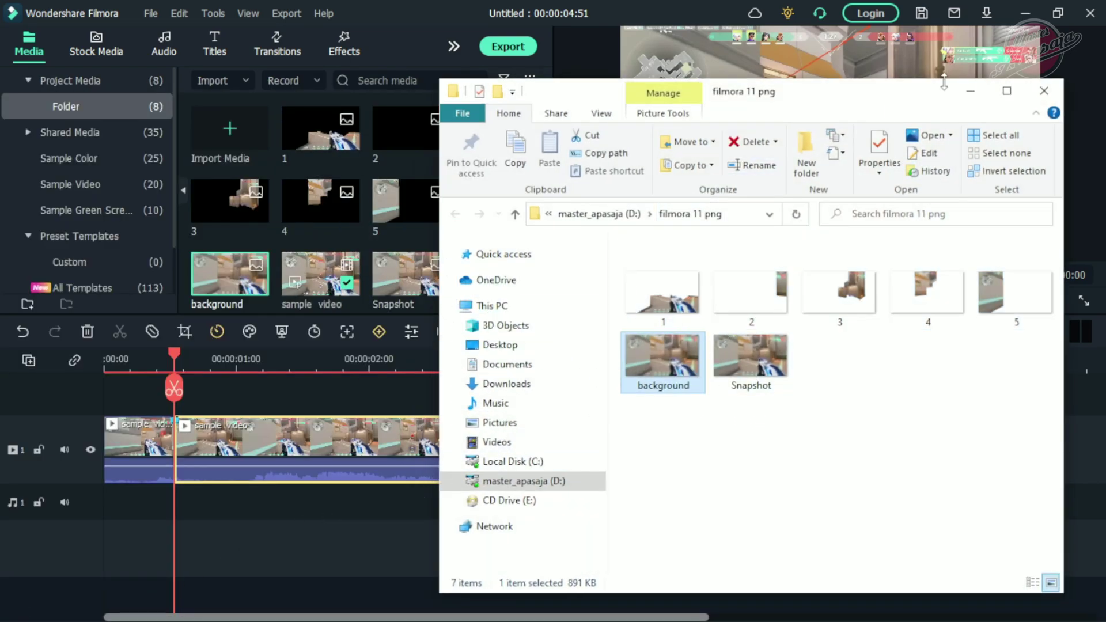
click(970, 91)
scroll(499, 222, down, 1)
scroll(499, 223, up, 1)
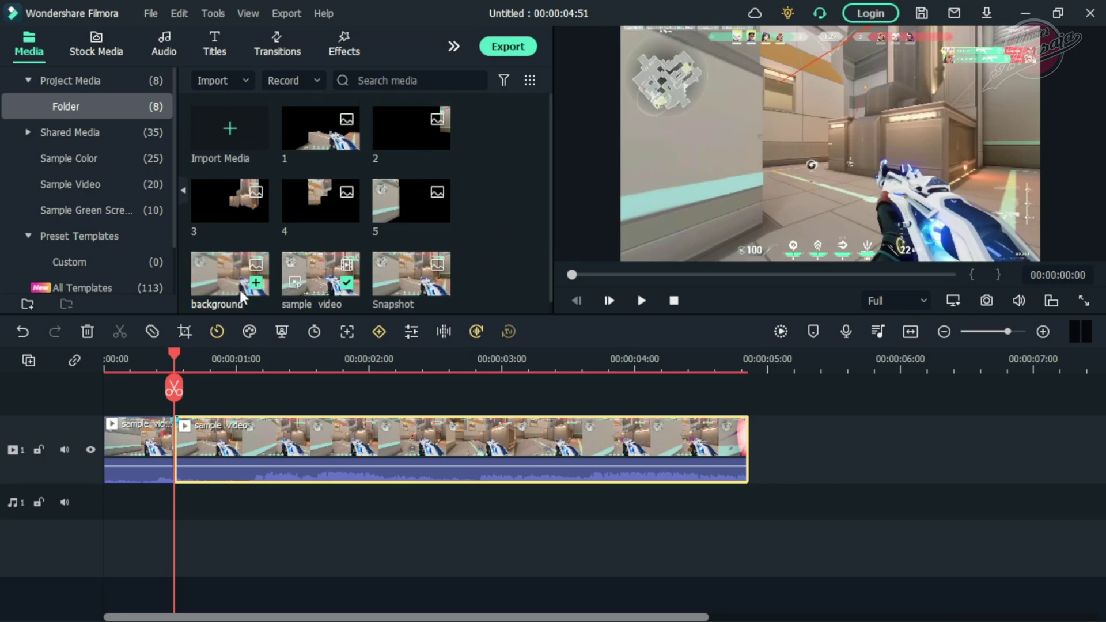
Insert the background image on track 1 at the split point between the two sample video clips.
drag(202, 292, 178, 448)
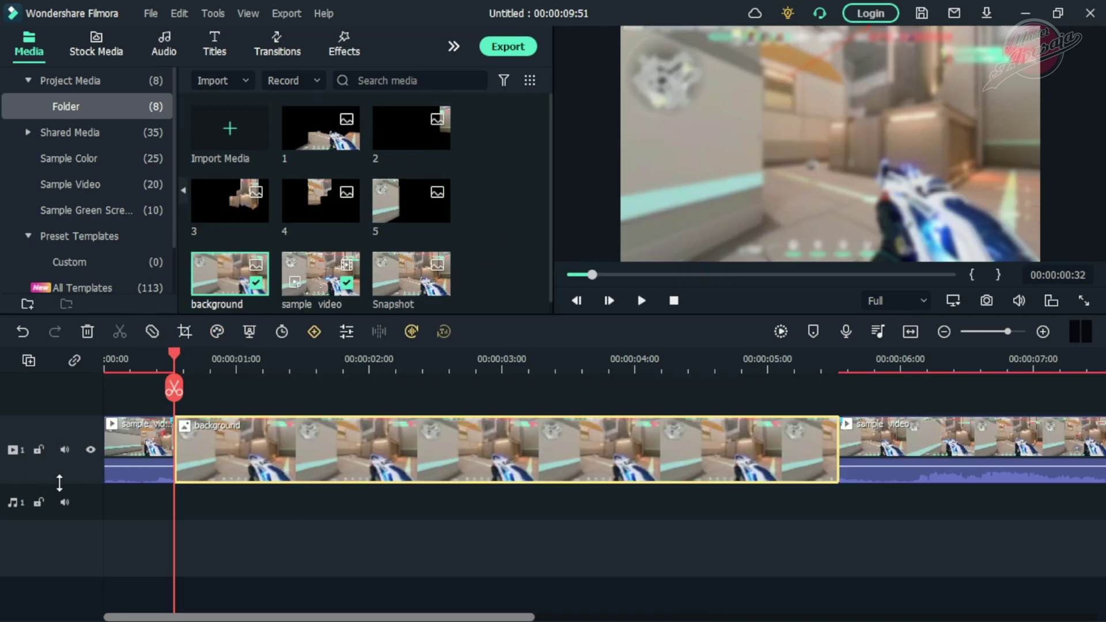
drag(667, 365, 598, 384)
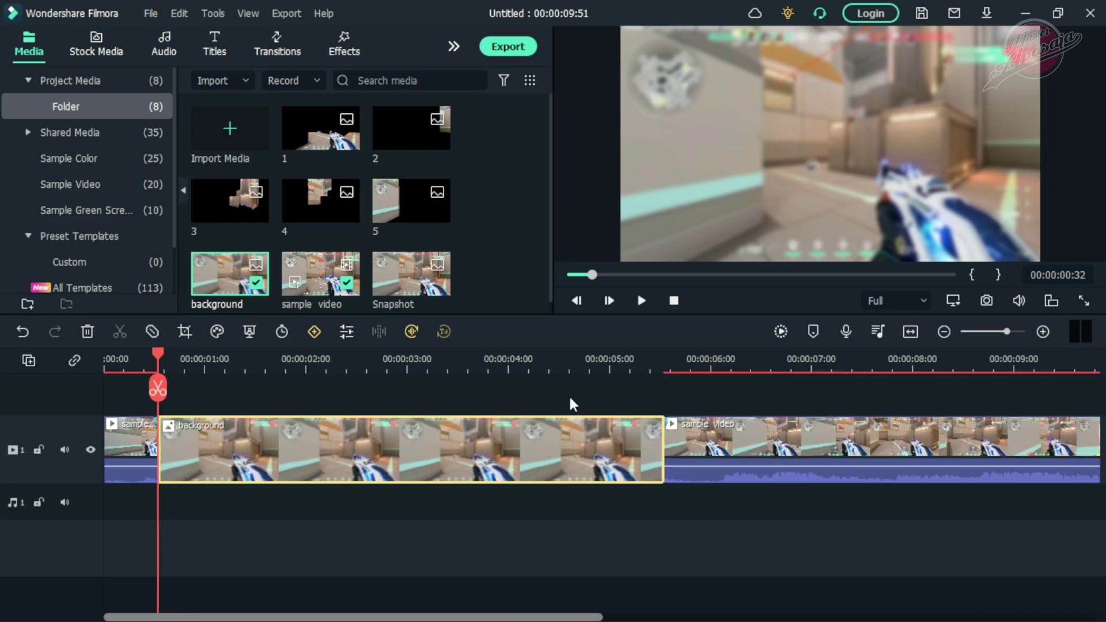
drag(234, 368, 350, 399)
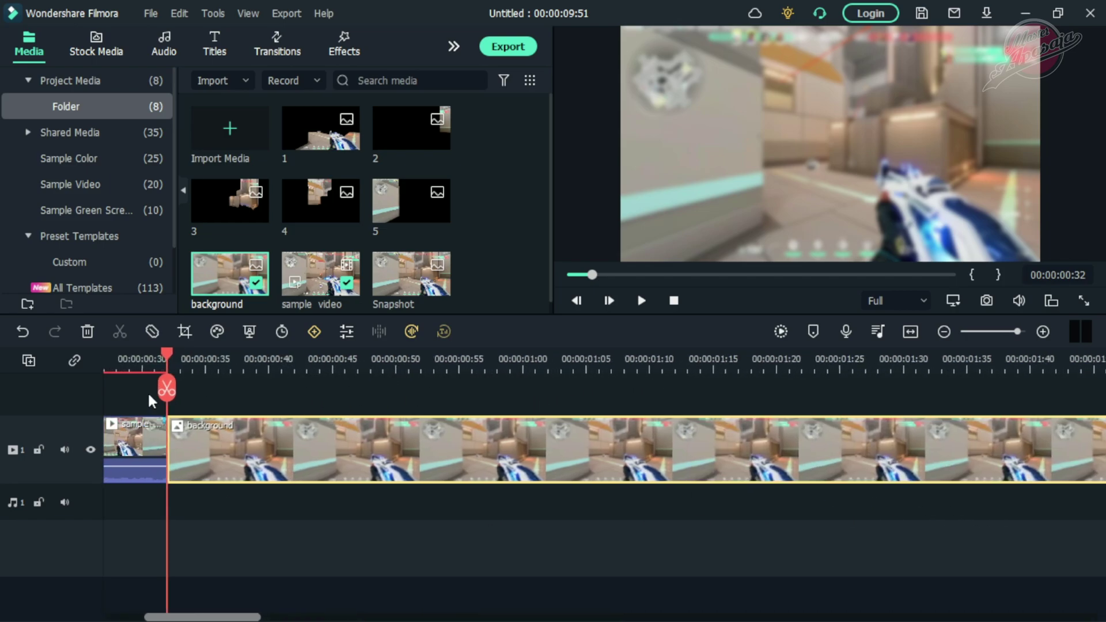
Preview the cutout images and place left wall cutout 5 on a new track above the start of the background clip.
double_click(321, 146)
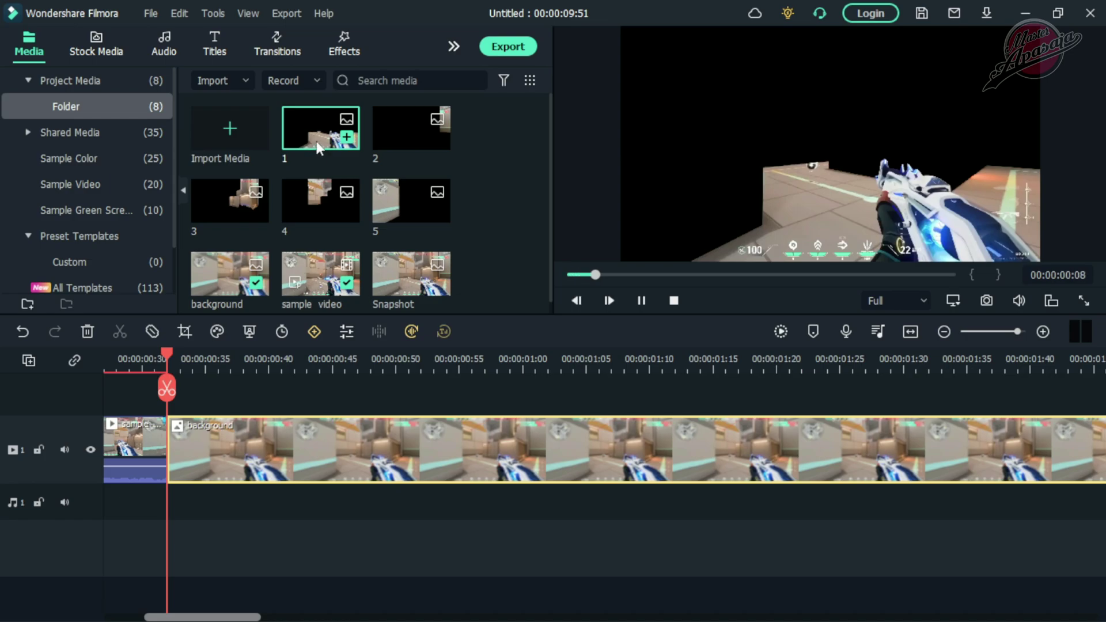
double_click(414, 139)
double_click(385, 205)
double_click(292, 209)
click(233, 208)
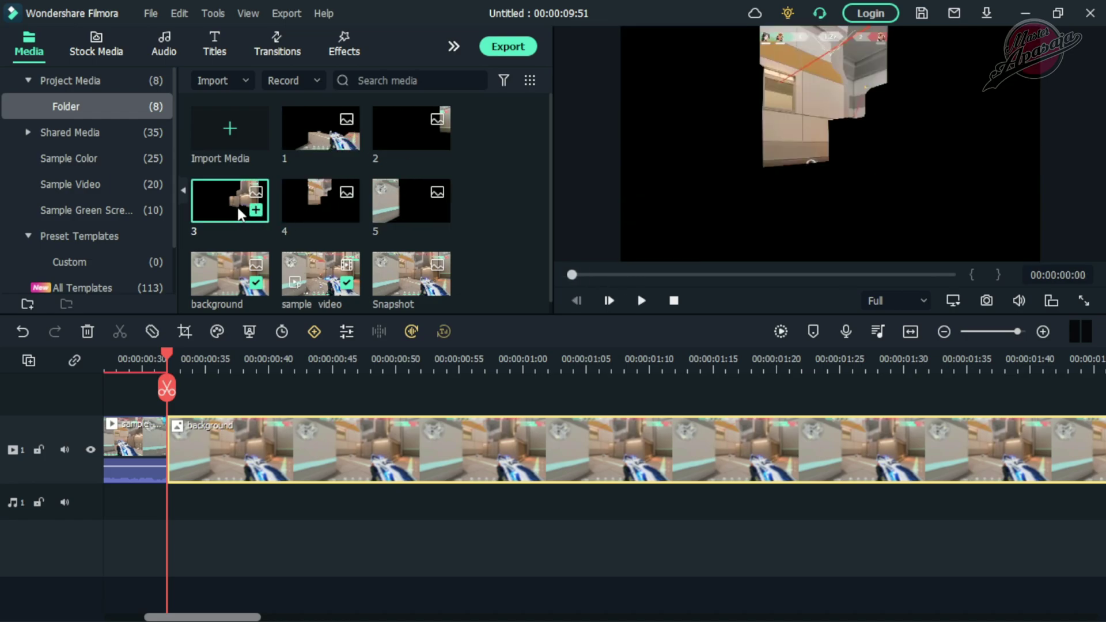
double_click(232, 205)
double_click(395, 209)
mouse_move(443, 211)
mouse_down()
mouse_move(370, 294)
mouse_move(170, 410)
mouse_move(355, 424)
mouse_move(245, 396)
mouse_move(259, 393)
mouse_move(168, 402)
mouse_up()
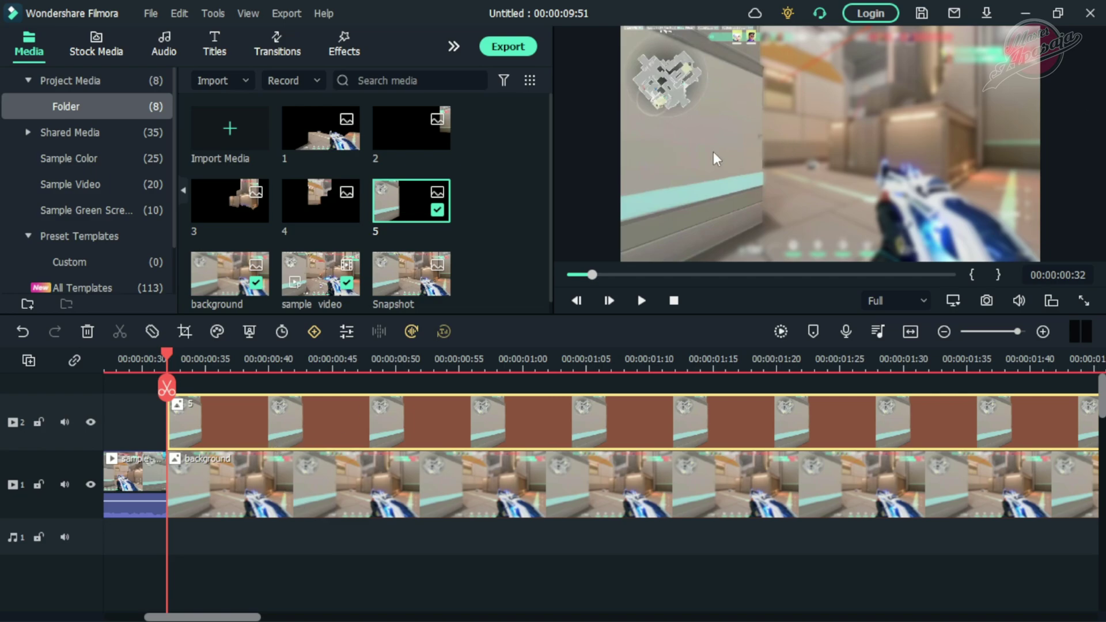
Animate clip 5 with custom keyframes: position X -254 at its start and the default position at 00:00:00:41.
right_click(191, 420)
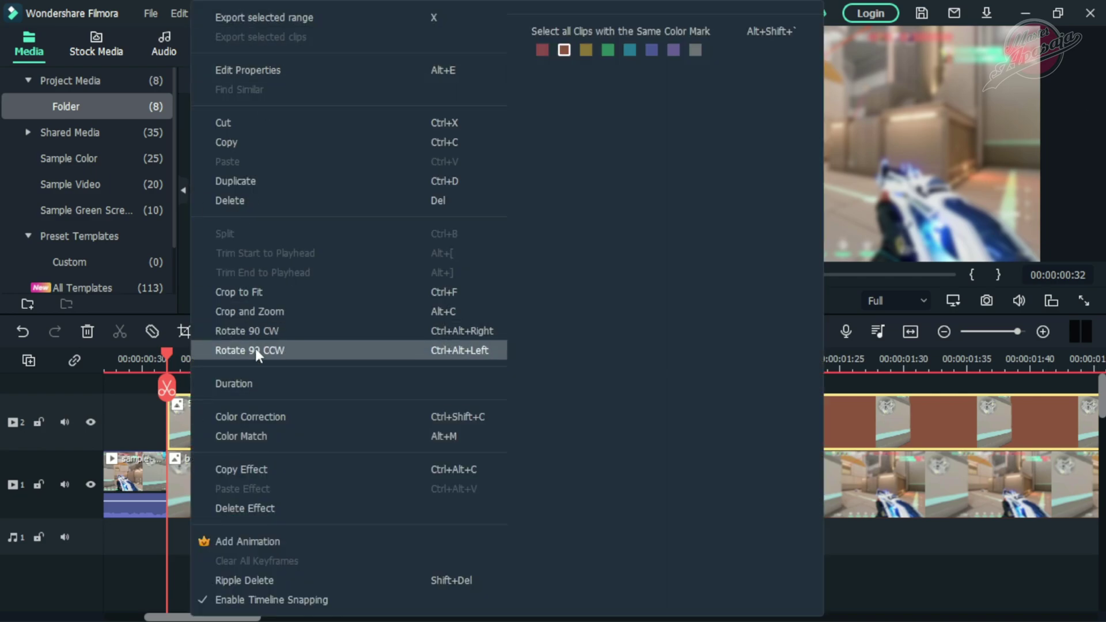
click(255, 72)
click(127, 40)
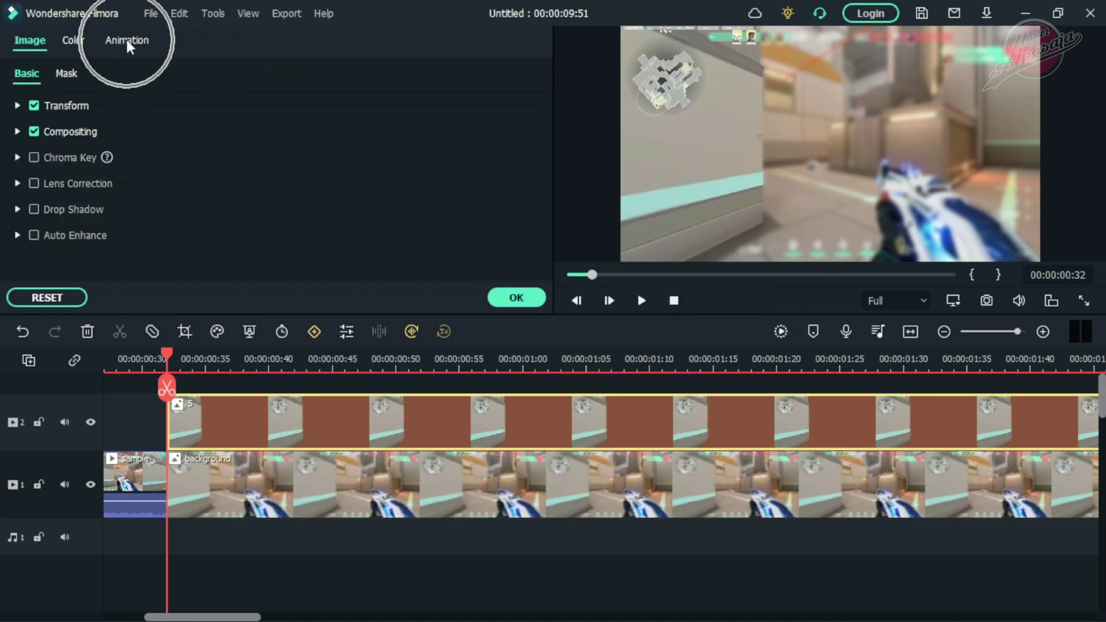
click(93, 76)
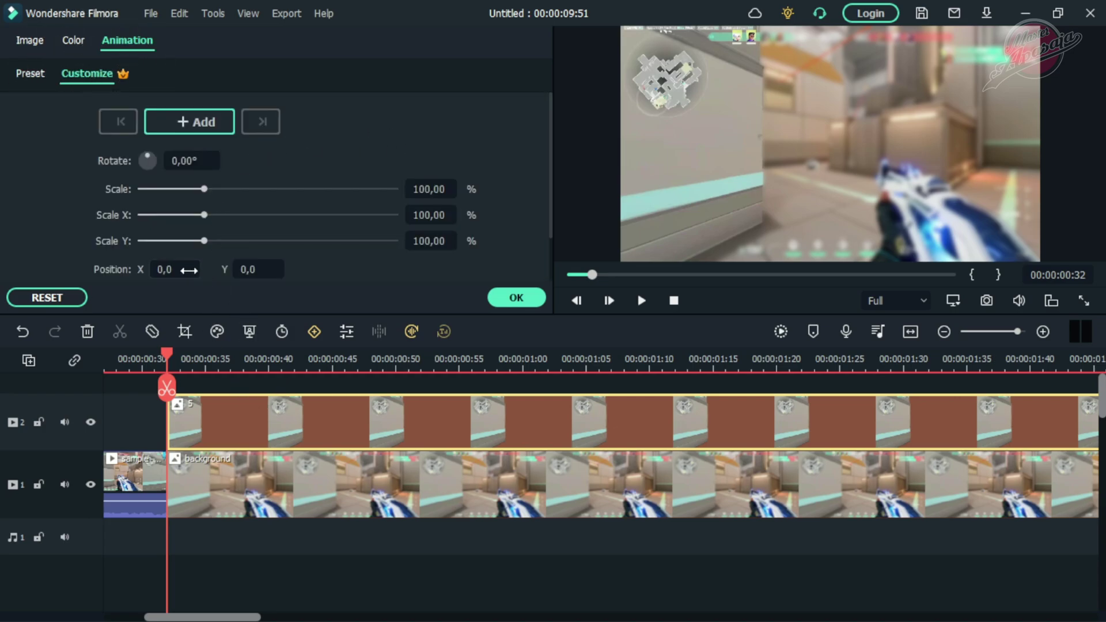
drag(189, 270, 147, 271)
drag(168, 358, 261, 358)
click(489, 269)
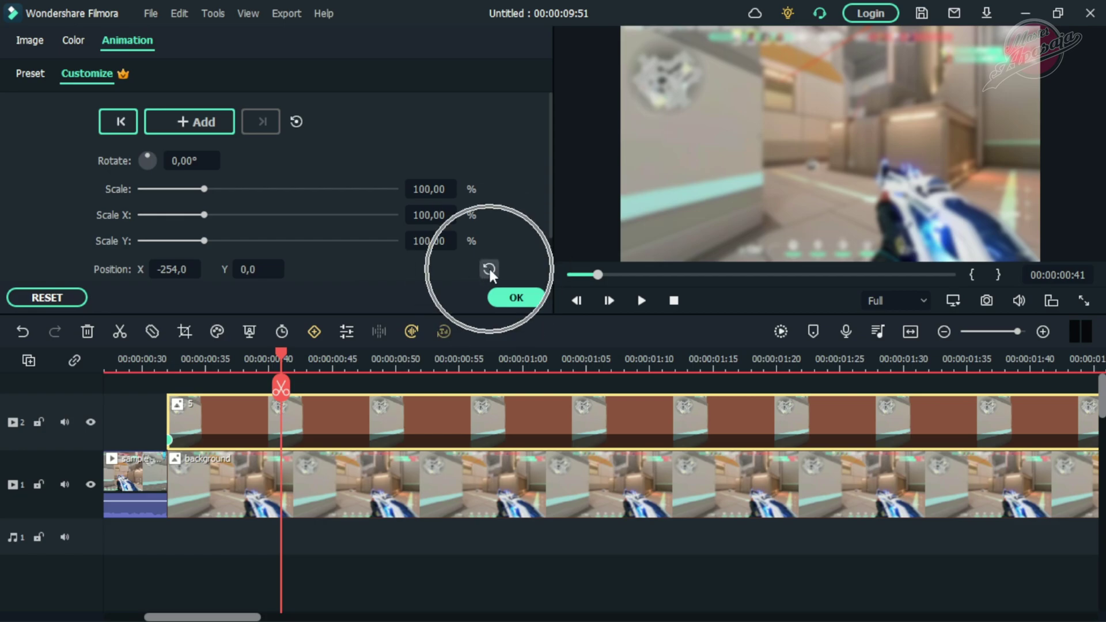
Move clip 5's end keyframe to about 00:00:00:53, check the playback, and set the playhead to 00:00:00:57.
click(165, 362)
key(space)
key(space)
drag(291, 440, 433, 441)
key(space)
key(space)
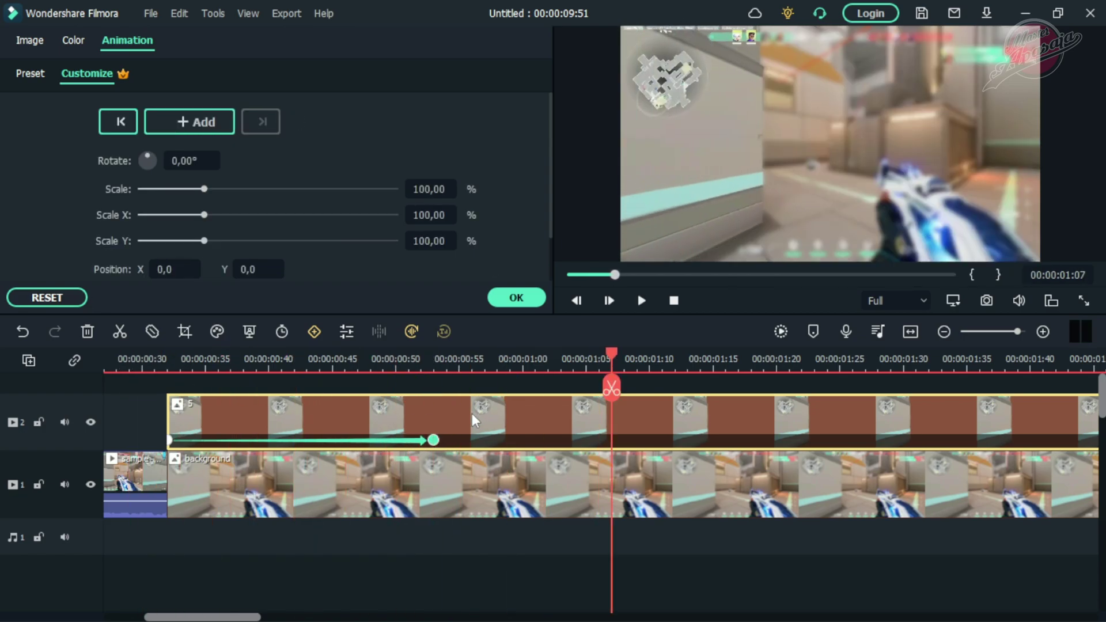
click(486, 368)
click(517, 297)
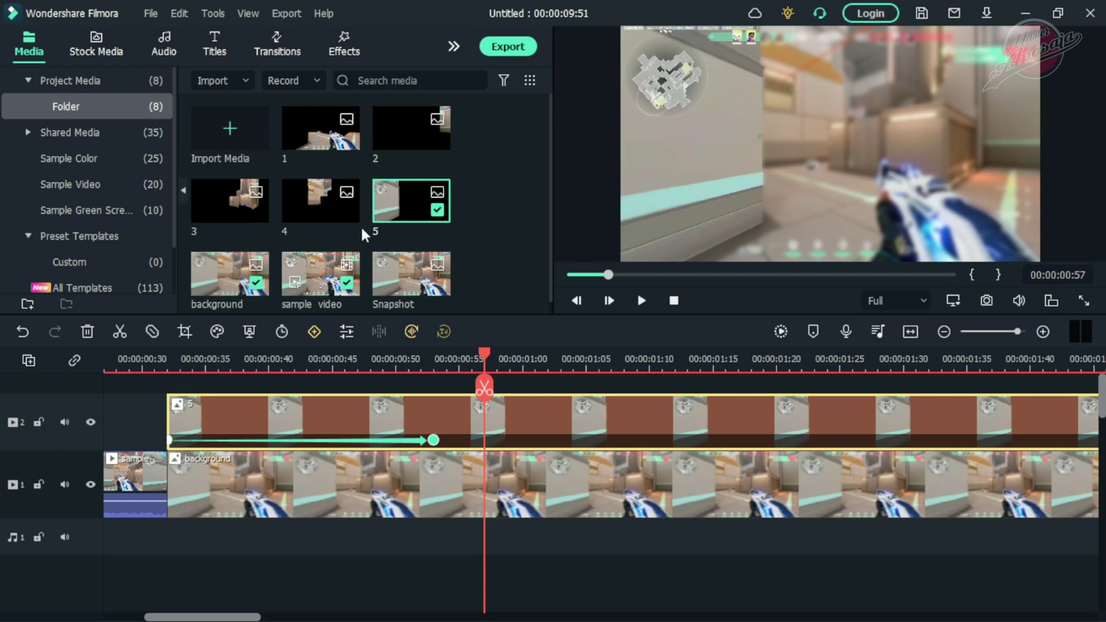
Place the floor and gun cutout 1 at the playhead on a new track above clip 5.
double_click(306, 143)
mouse_move(307, 143)
mouse_down()
mouse_move(461, 293)
mouse_move(451, 389)
mouse_up()
drag(485, 386, 486, 387)
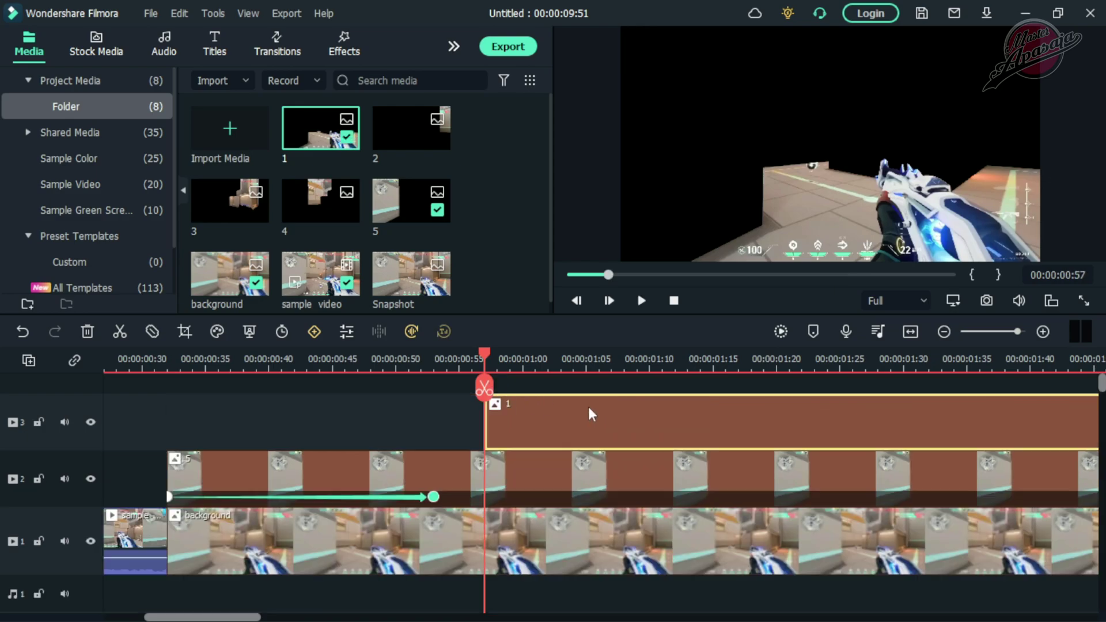
Animate clip 1 with custom keyframes: position Y -189 at its start and the default position at 00:00:01:10.
double_click(502, 423)
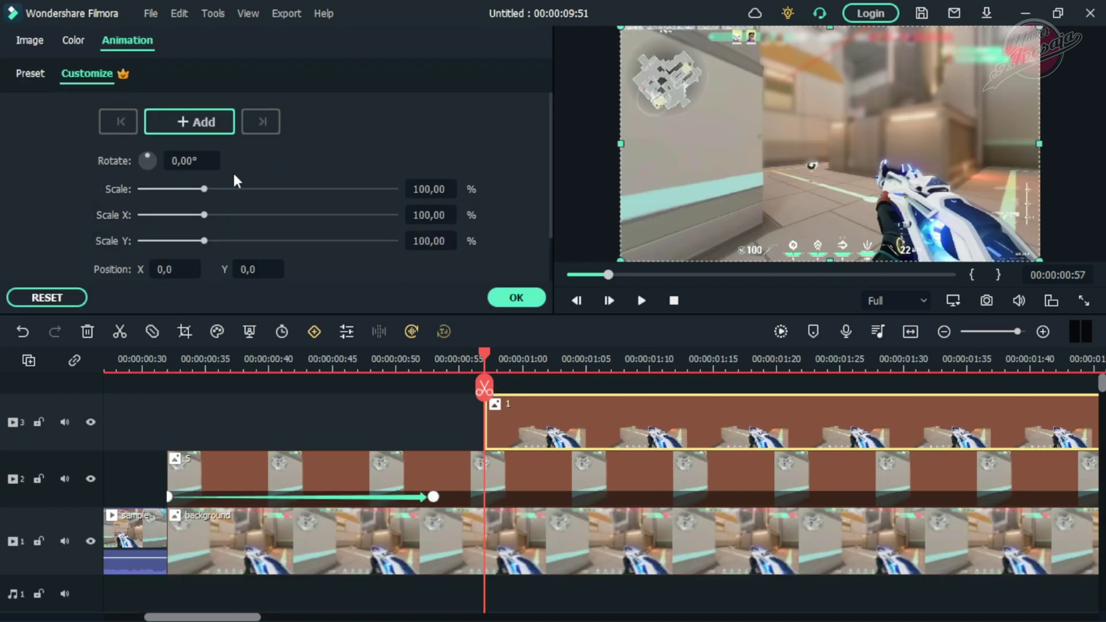
key(ctrl)
drag(249, 272, 140, 272)
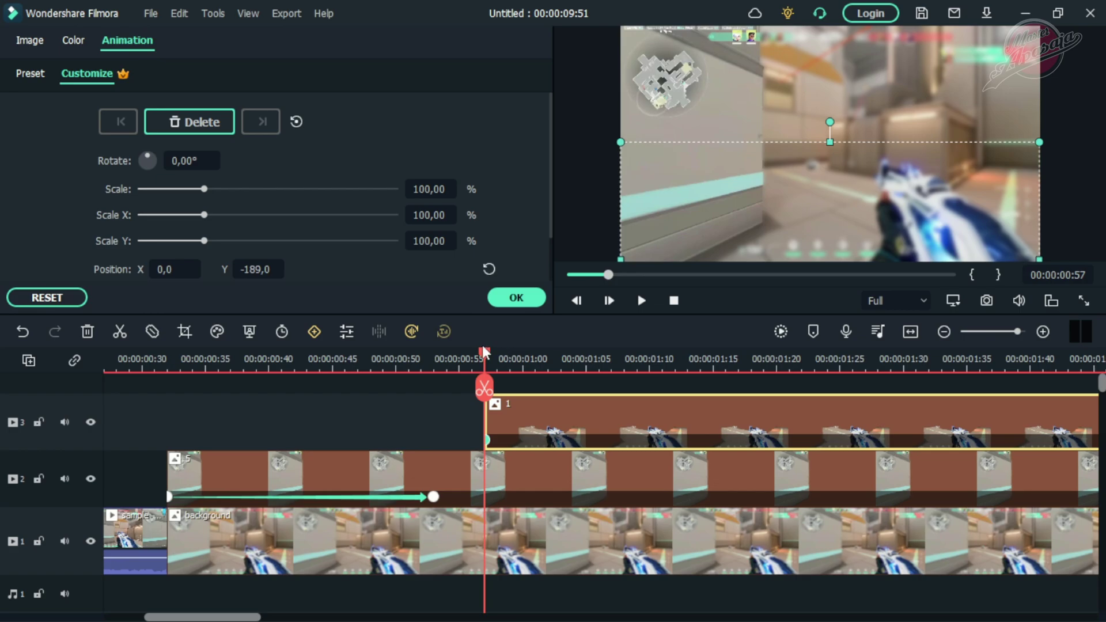
drag(487, 354, 650, 354)
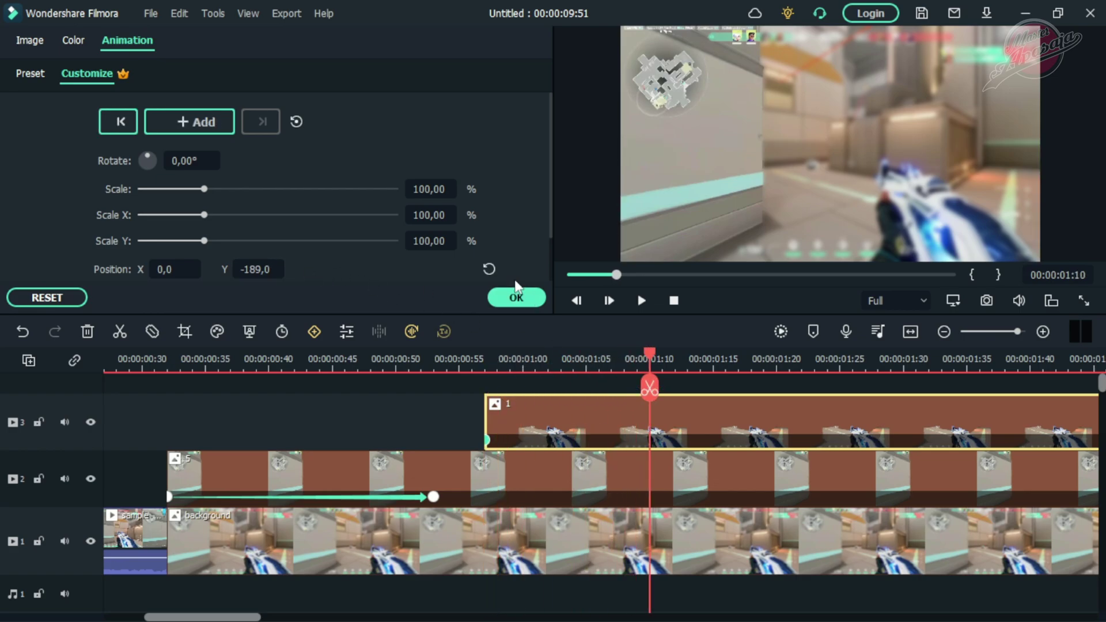
click(490, 269)
Move clip 1's end keyframe to about 00:00:01:18, checking the slide-in playback, and accept the animation.
drag(493, 359, 547, 362)
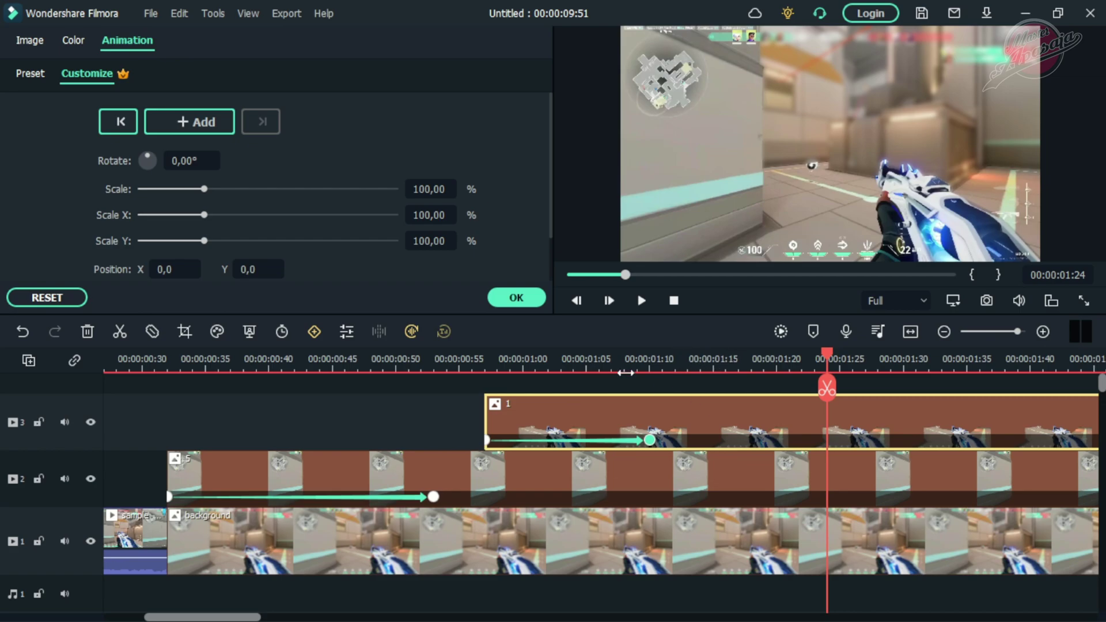
drag(650, 440, 686, 441)
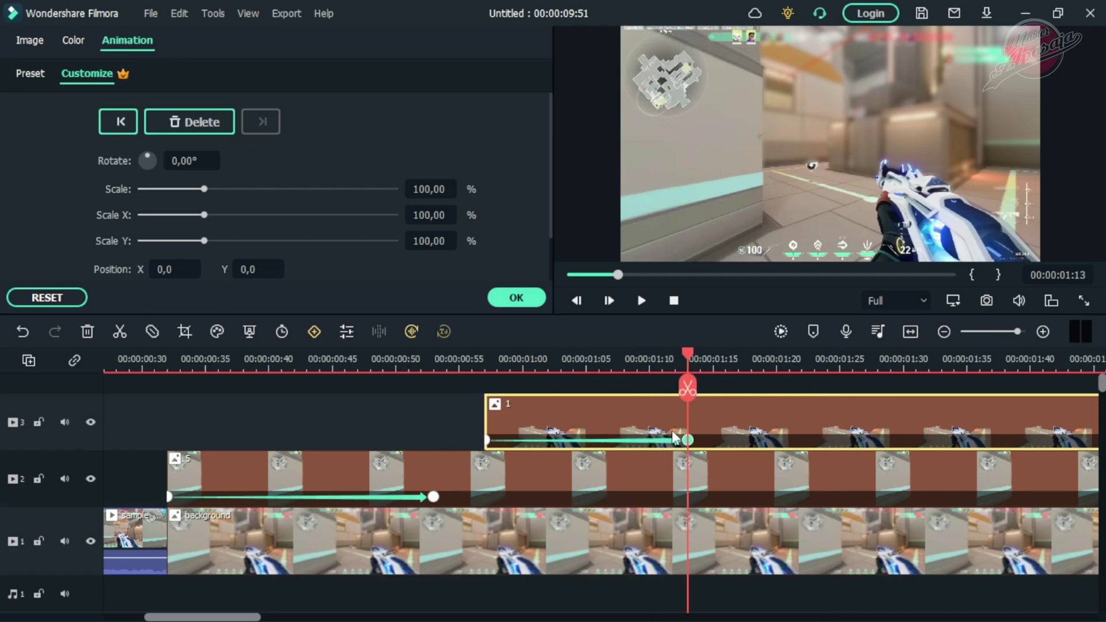
click(286, 369)
key(space)
key(space)
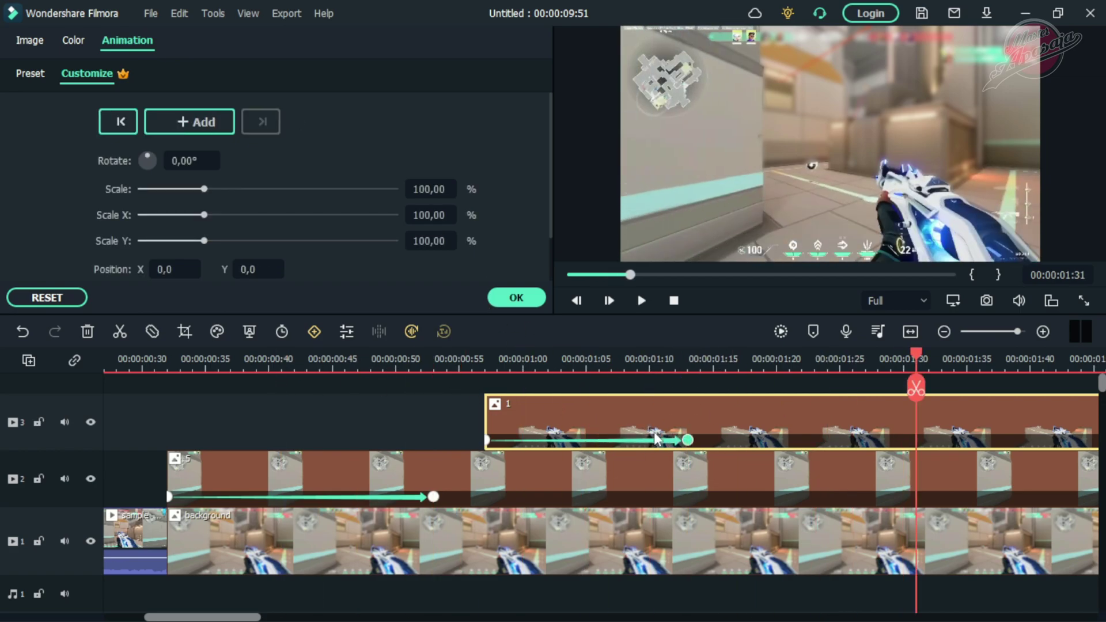
drag(688, 440, 750, 441)
click(371, 364)
key(space)
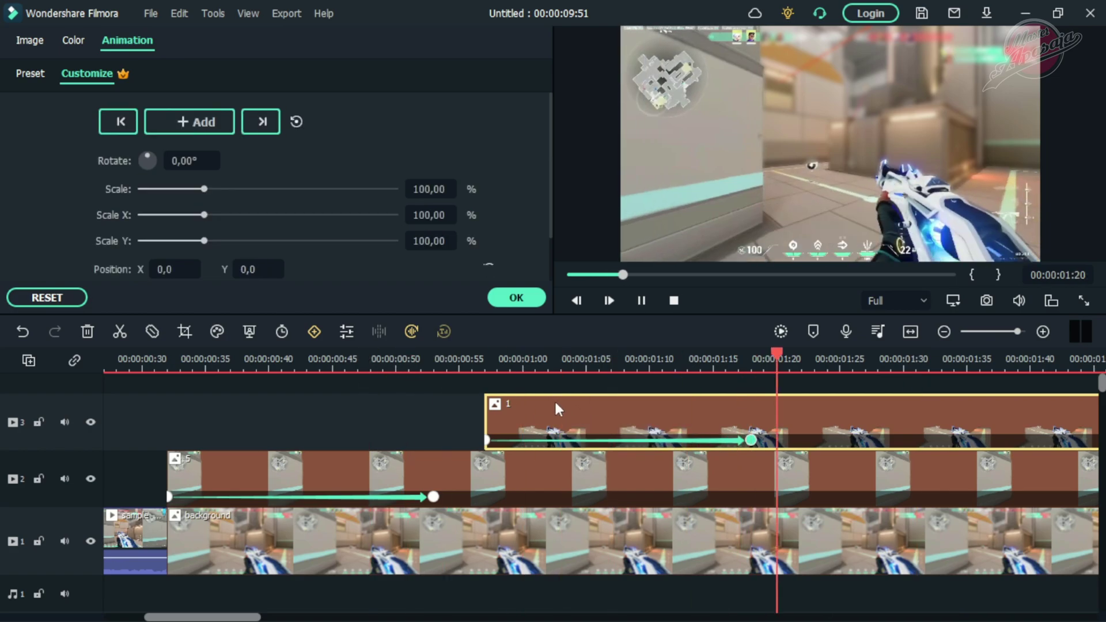
key(space)
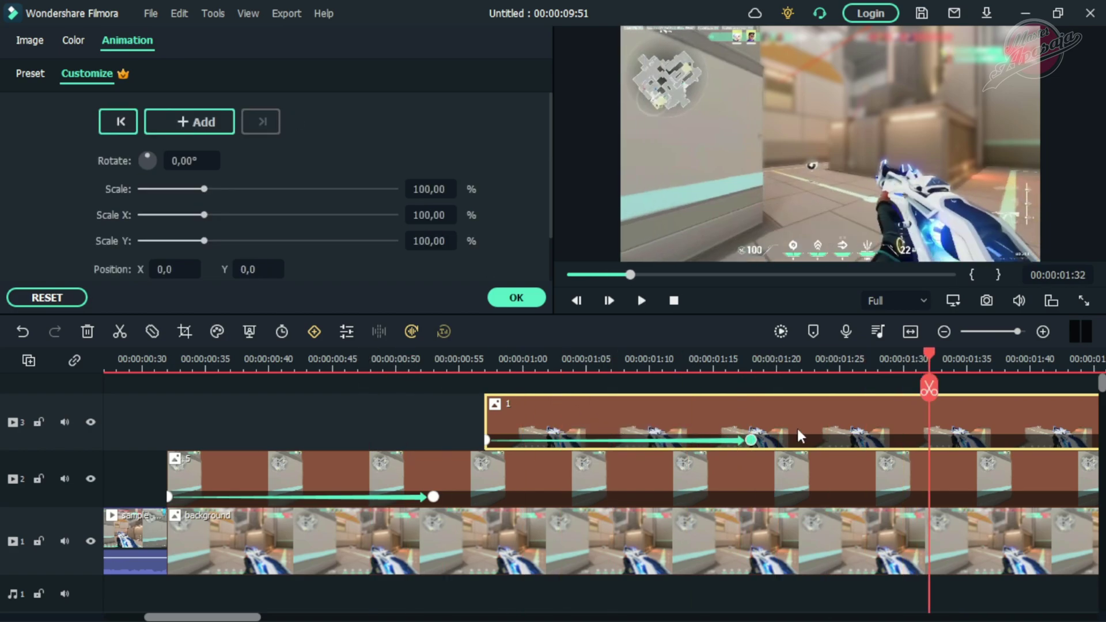
click(516, 298)
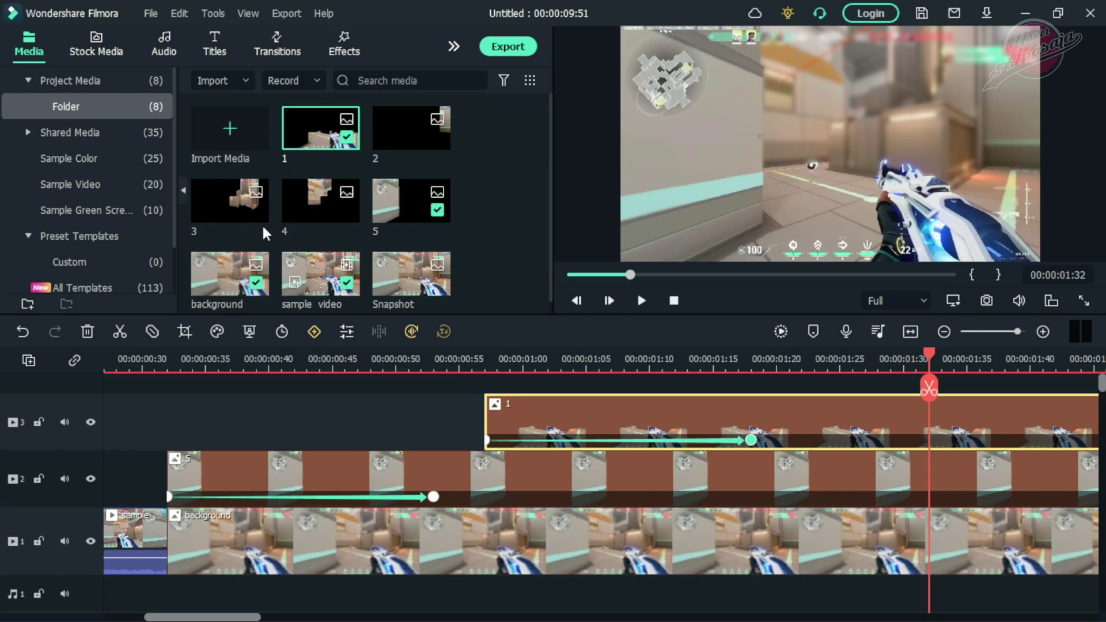
Place the crates cutout 3 at 00:00:01:32 on a new track above clip 1.
double_click(214, 215)
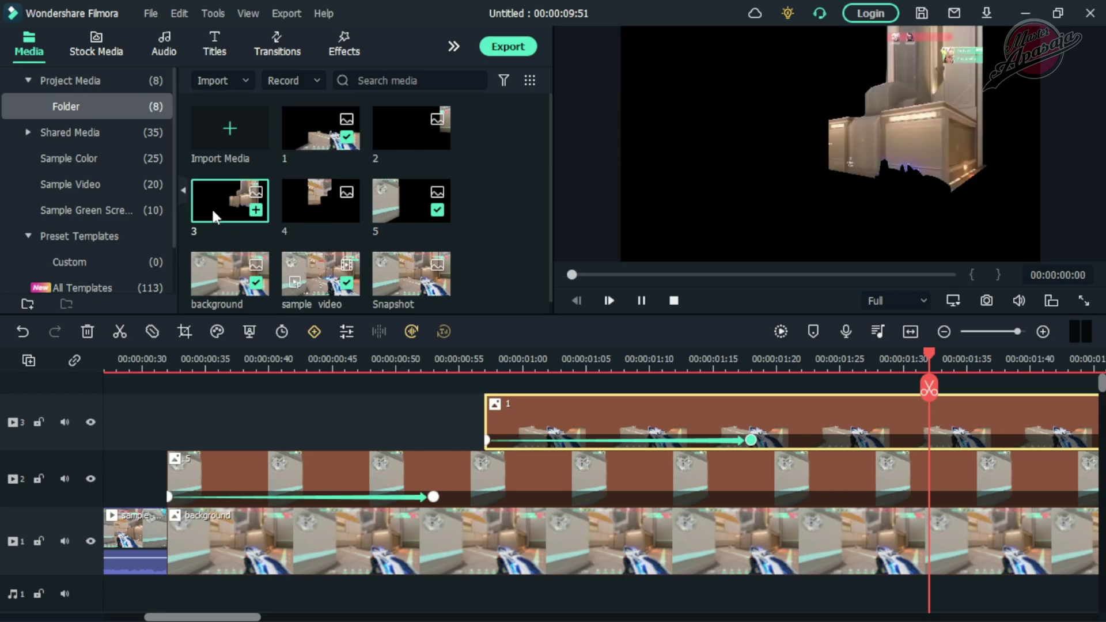
drag(778, 385, 928, 392)
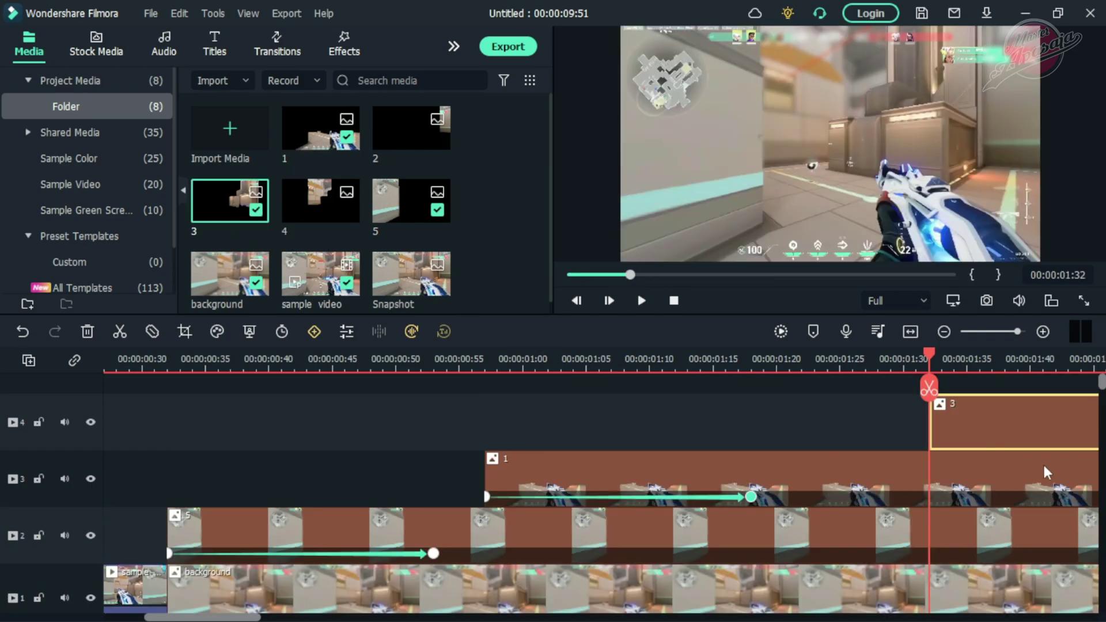
drag(616, 364, 513, 363)
drag(213, 617, 268, 617)
drag(537, 360, 446, 361)
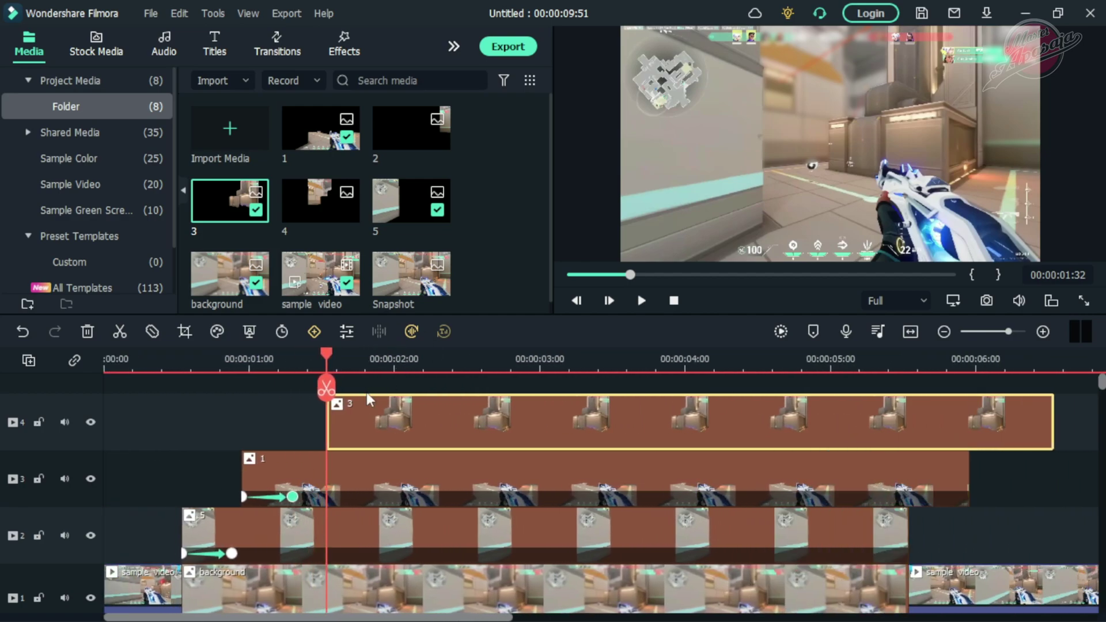
Animate clip 3 with custom keyframes: position Y 312 at its start and the default position at 00:00:02:10.
double_click(368, 419)
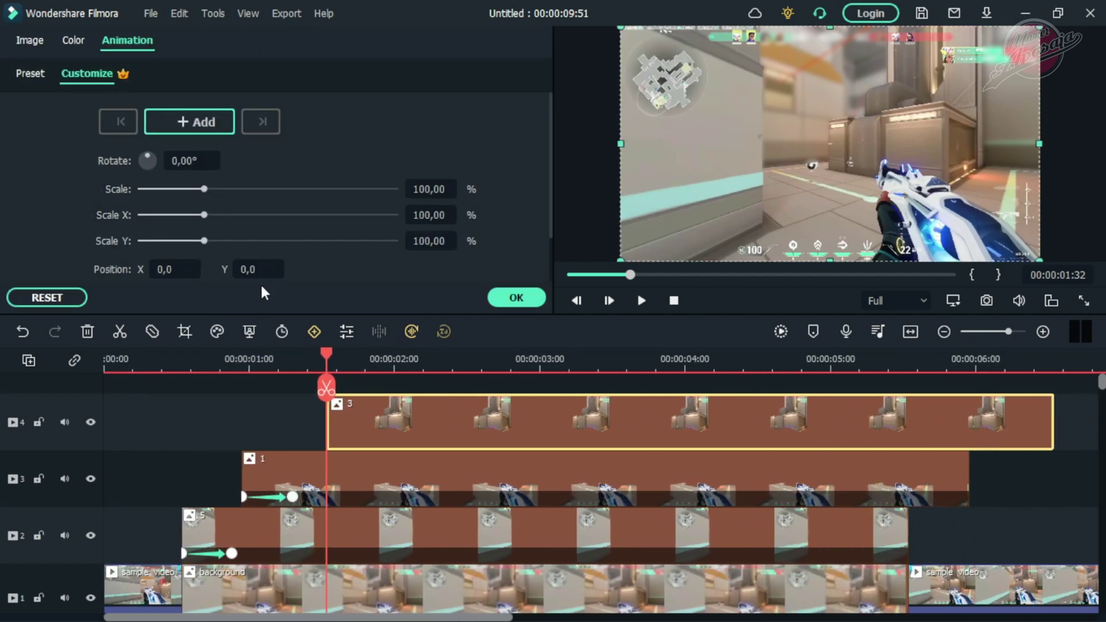
drag(249, 273, 428, 273)
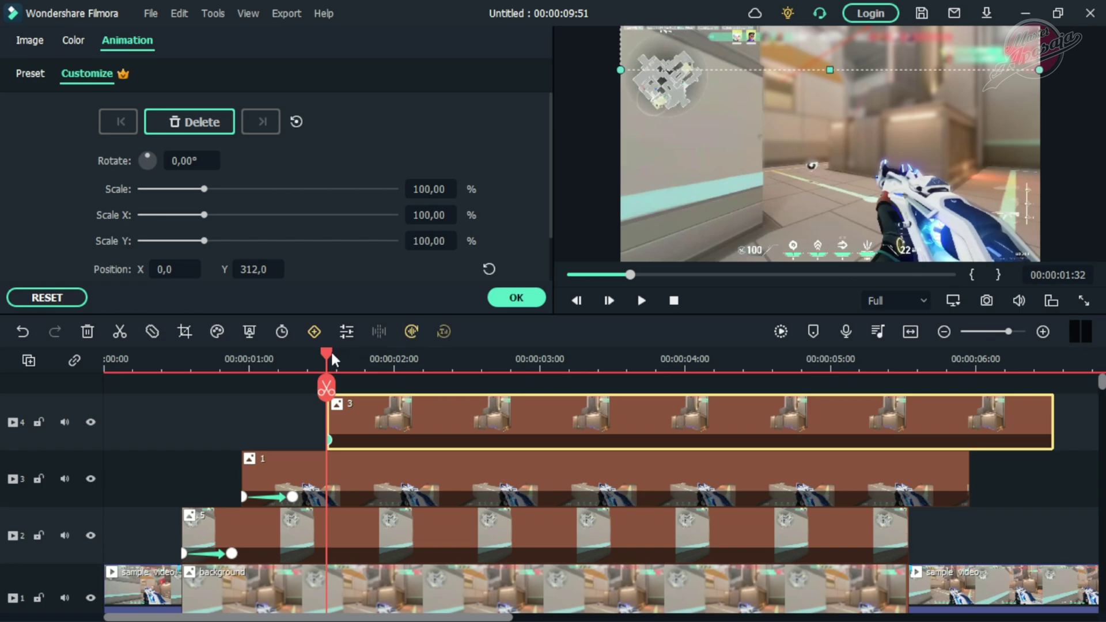
drag(330, 351, 419, 357)
click(489, 269)
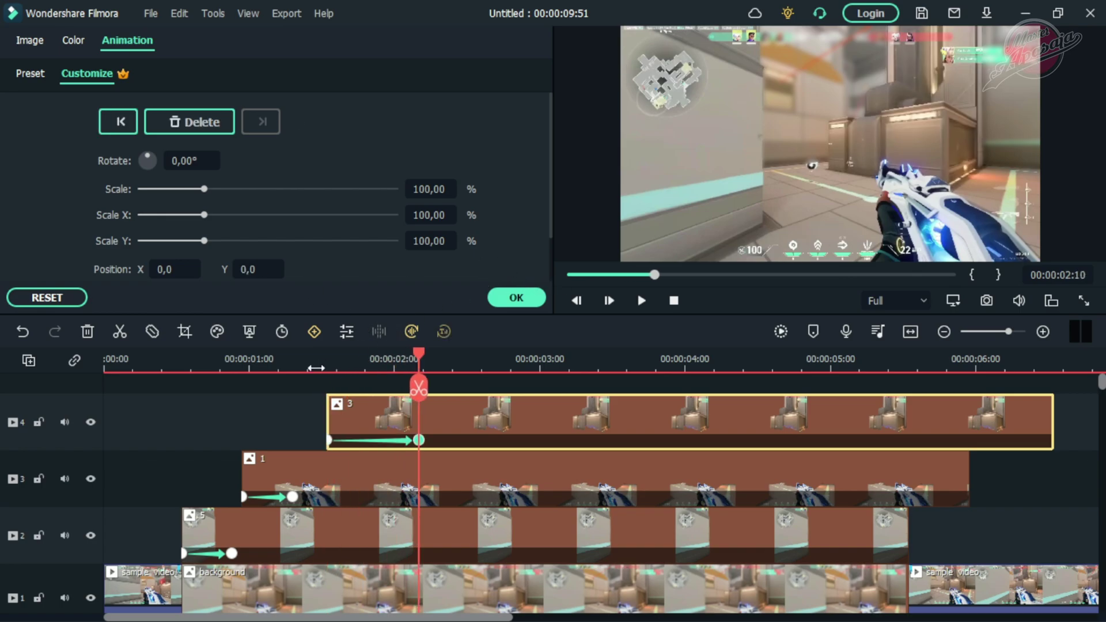
Accept clip 3's animation and place cutout 4 at 00:00:02:18 on a new track above clip 3.
key(Right)
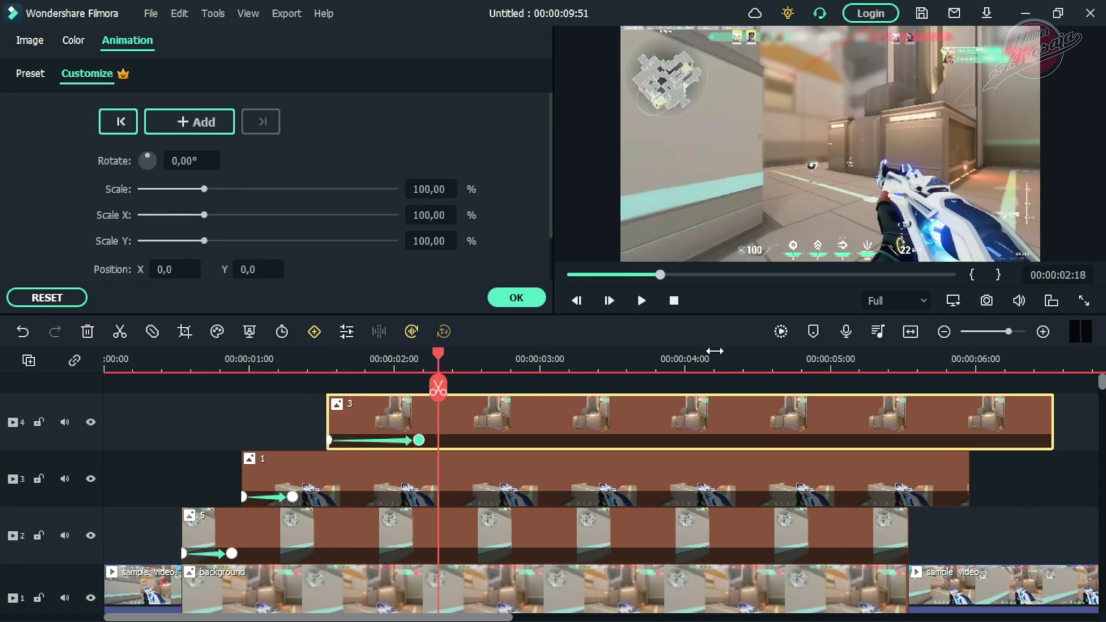
click(507, 303)
double_click(310, 214)
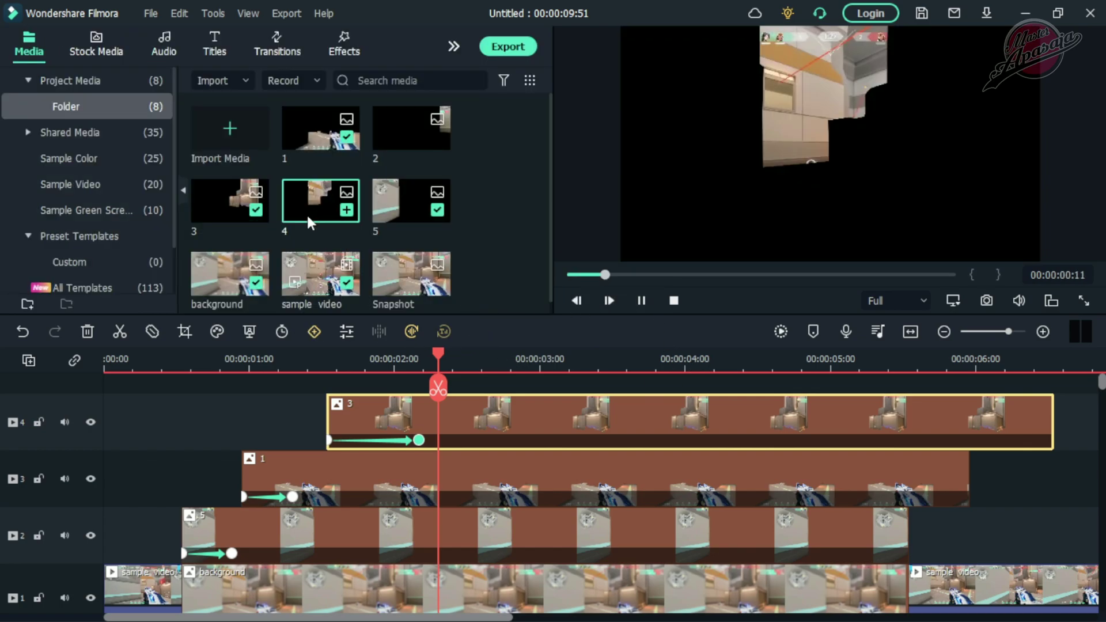
drag(310, 216, 440, 397)
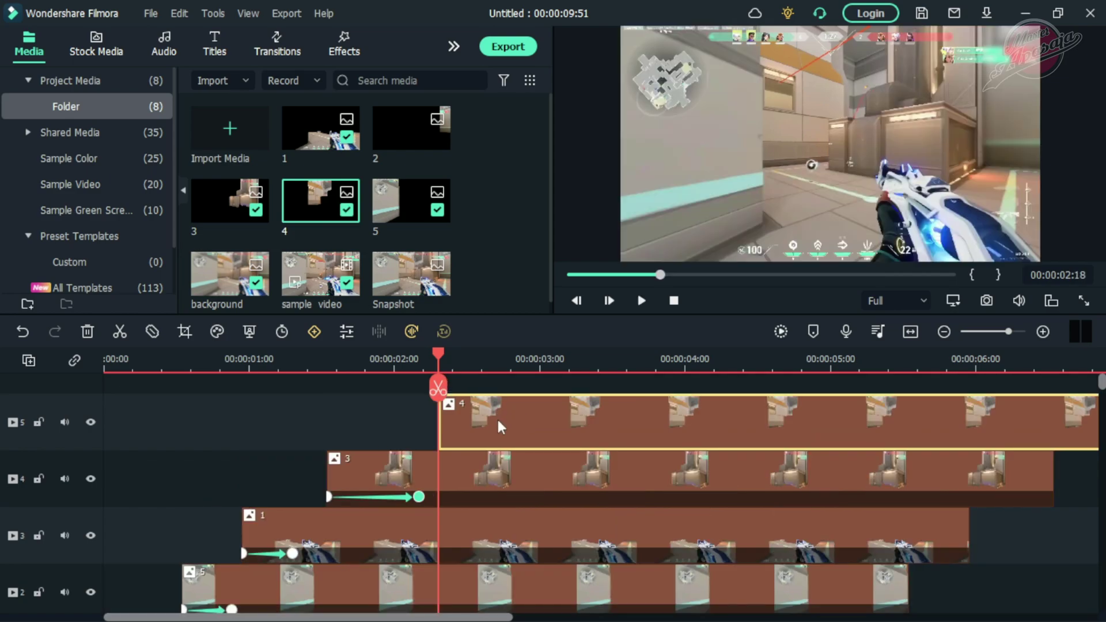
Animate clip 4 with custom keyframes: position Y 257 at its start and the default position at 00:00:02:59, previewing and accepting it.
double_click(450, 421)
click(200, 123)
drag(247, 270, 394, 270)
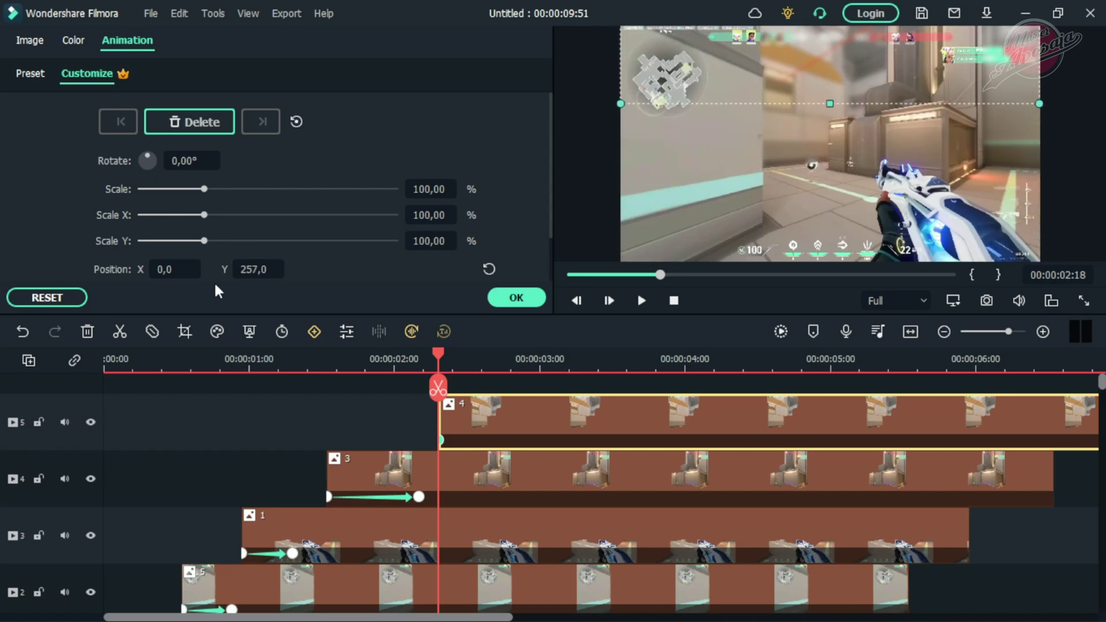
drag(444, 362, 538, 362)
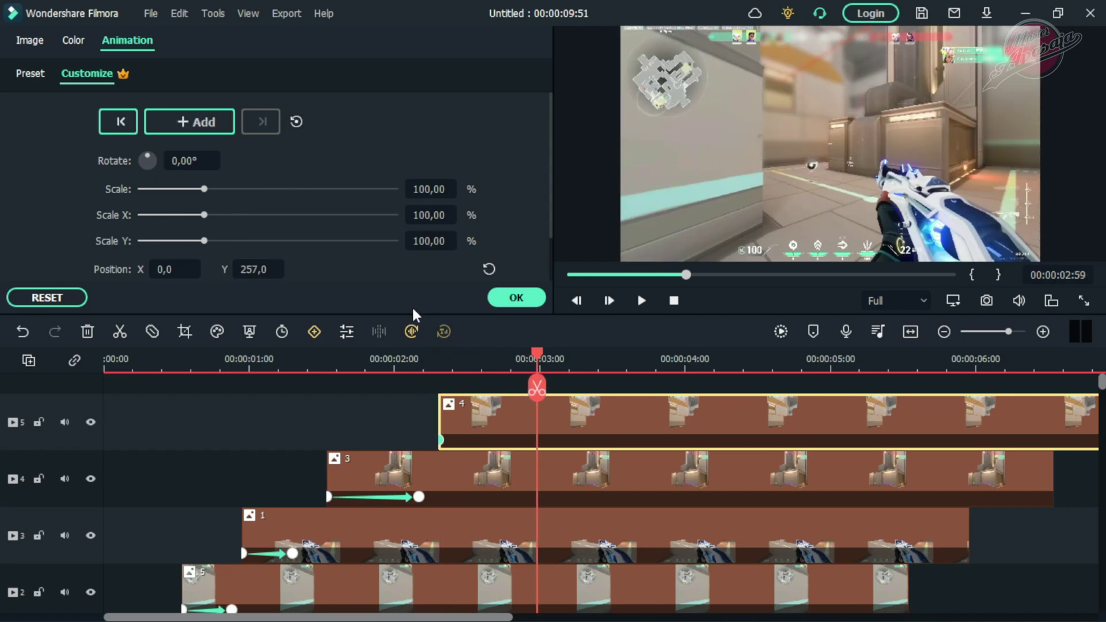
click(489, 269)
click(411, 363)
key(space)
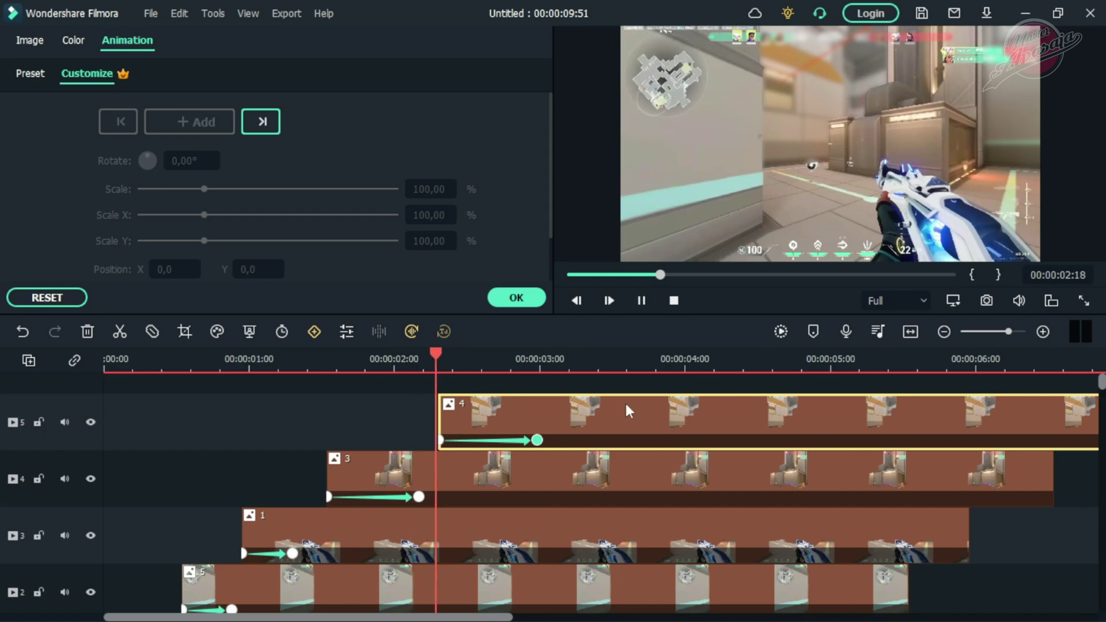
key(space)
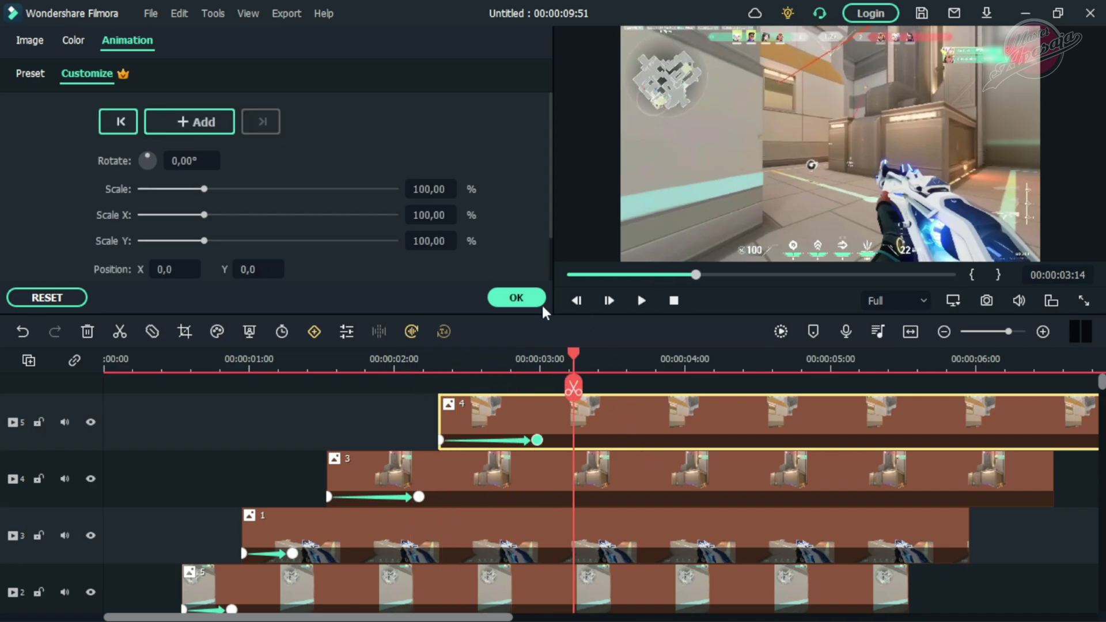
click(495, 298)
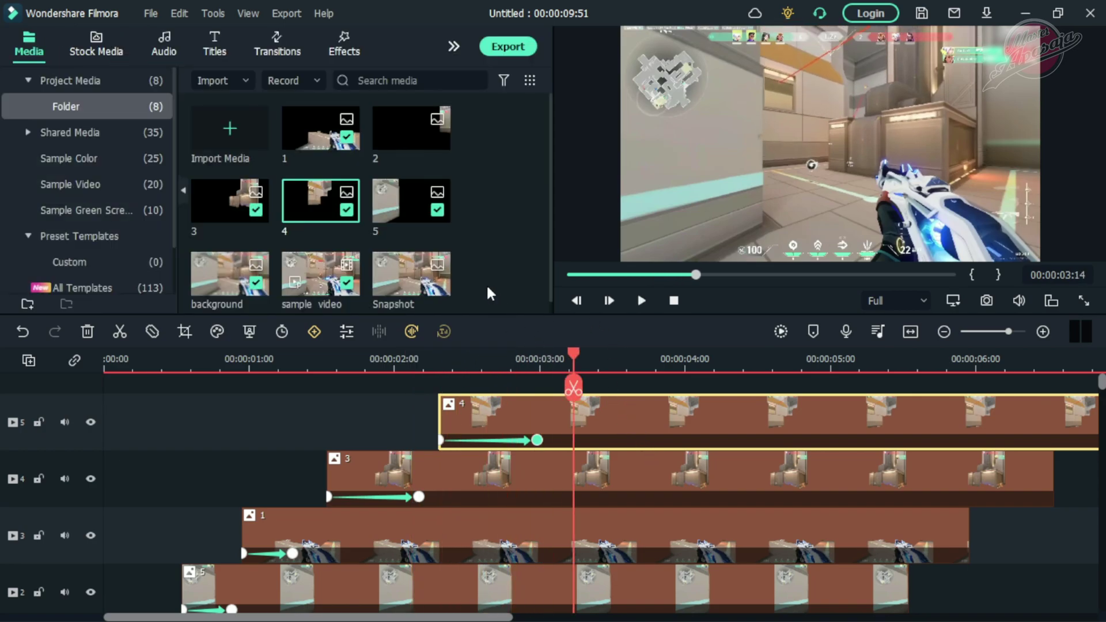
Place cutout 2 at 00:00:03:14 on a new track above clip 4.
double_click(412, 149)
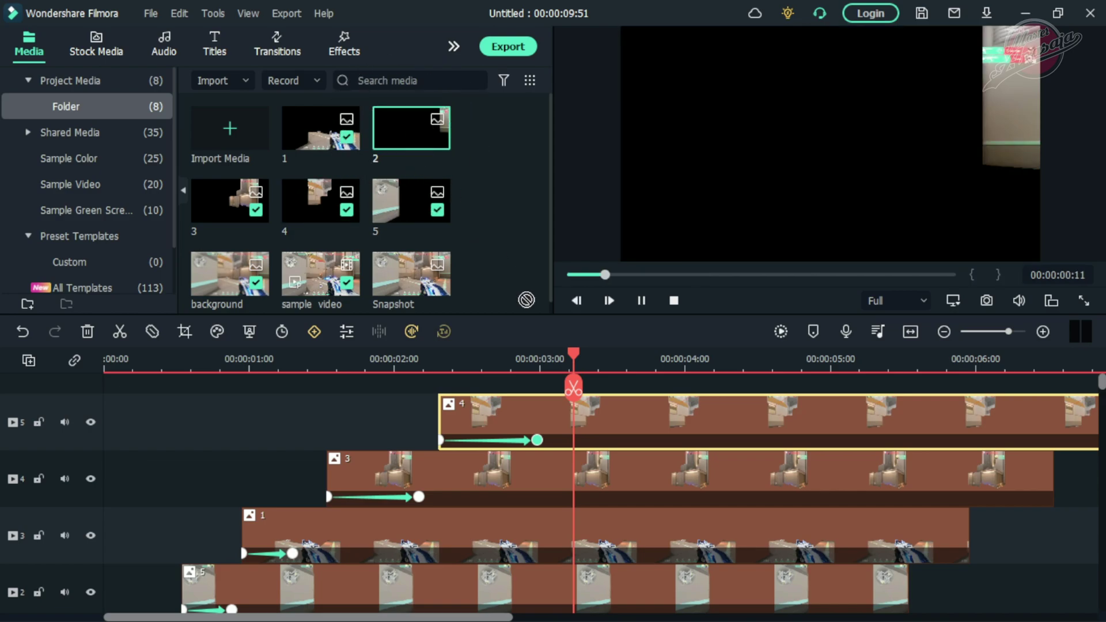
drag(550, 397, 556, 398)
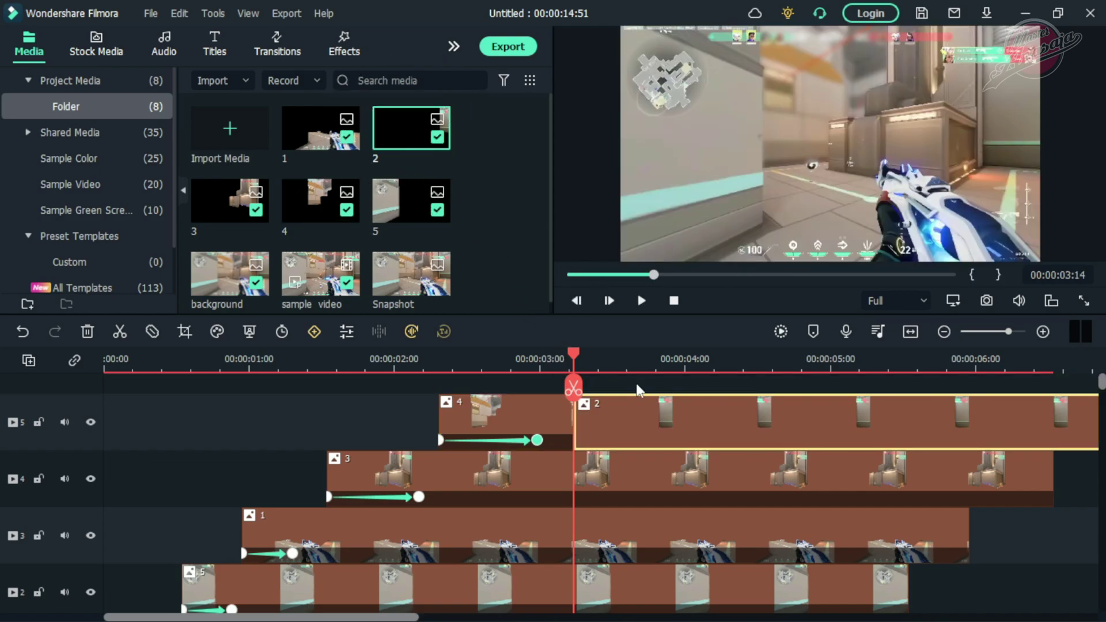
key(ctrl+z)
drag(402, 151, 587, 387)
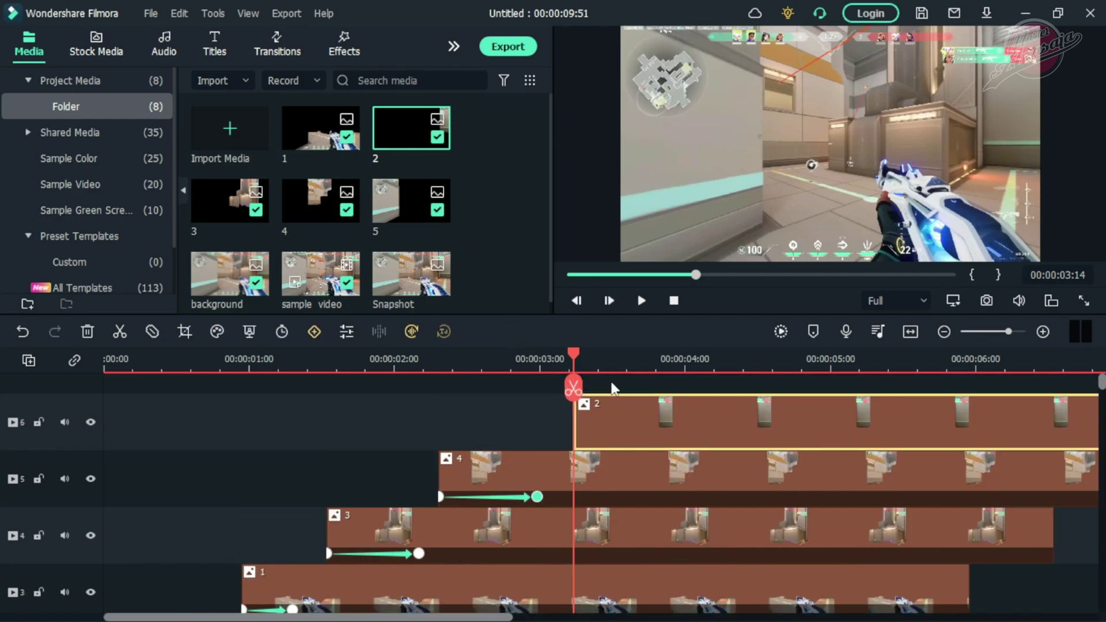
Animate clip 2 with custom keyframes: position X 103 at its start and the default position about half a second in, checking playback.
double_click(611, 425)
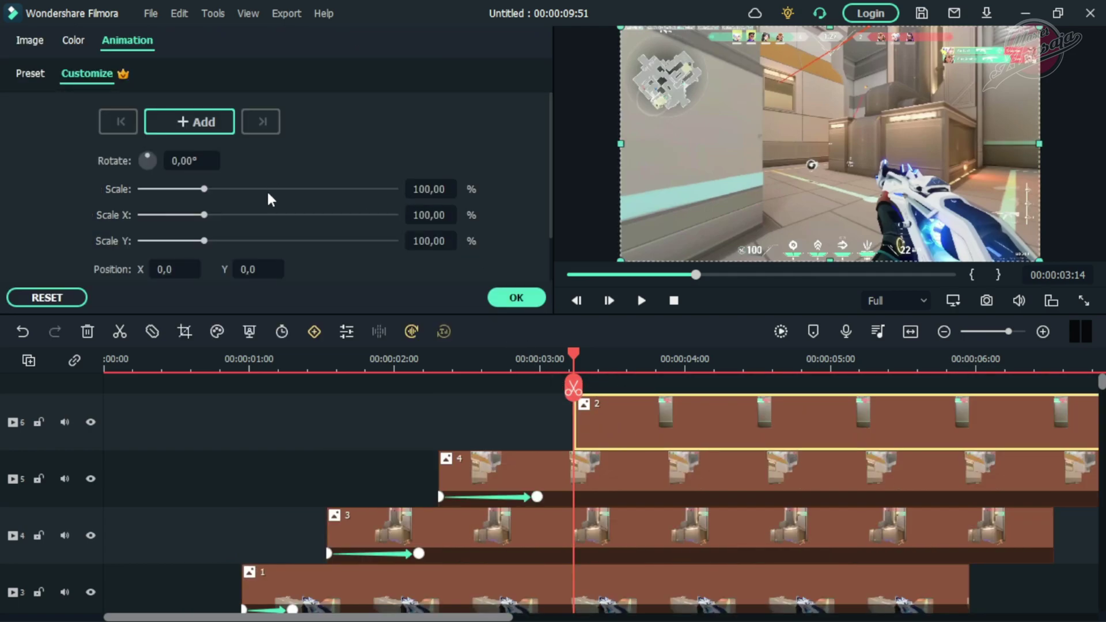
drag(173, 270, 232, 270)
key(ctrl)
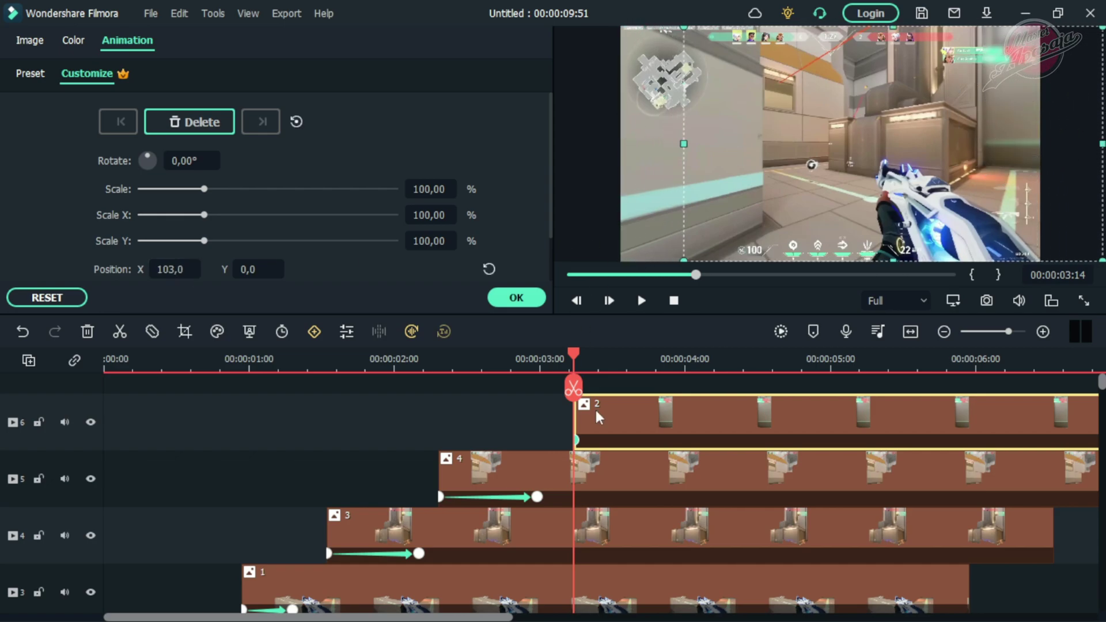
drag(574, 354, 645, 354)
click(489, 269)
scroll(501, 441, down, 3)
scroll(496, 440, up, 1)
drag(416, 354, 598, 360)
click(673, 300)
key(space)
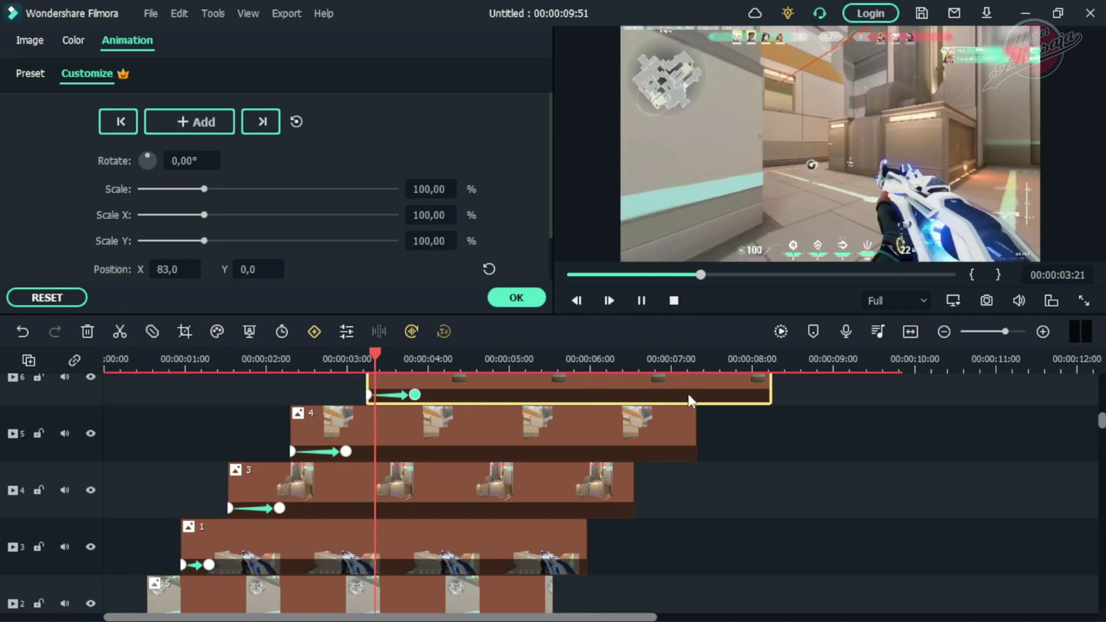
key(space)
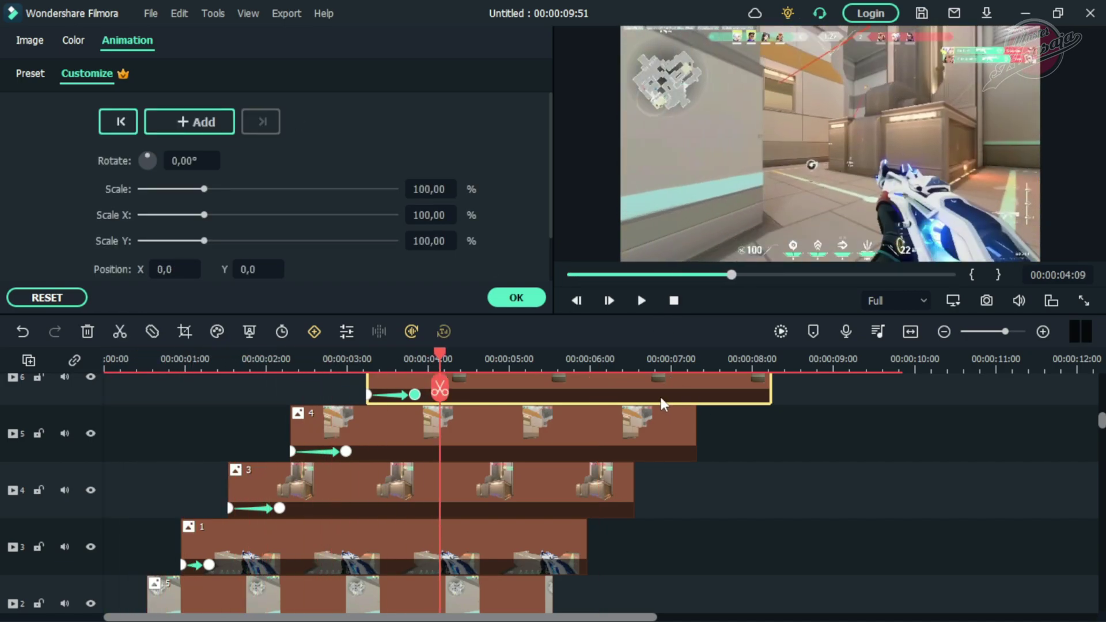
Split all five cutout clips and the background clip at 00:00:04:09.
scroll(507, 418, up, 1)
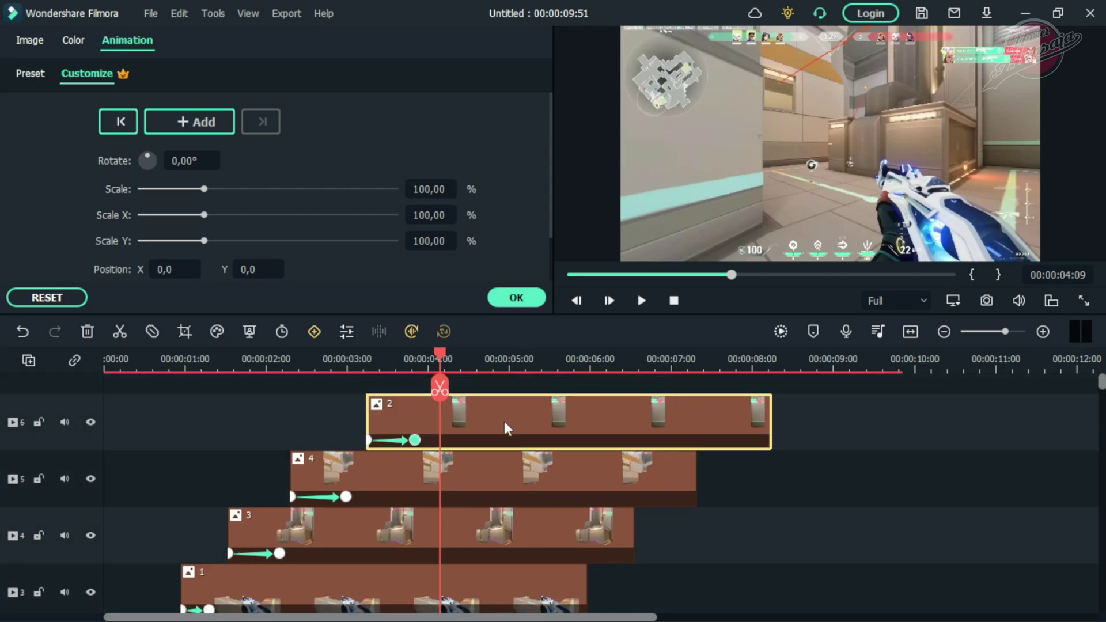
click(440, 390)
click(459, 480)
click(440, 383)
scroll(506, 503, down, 1)
click(506, 507)
click(441, 387)
scroll(456, 438, down, 2)
click(461, 453)
click(443, 385)
click(461, 490)
click(440, 387)
click(466, 583)
click(440, 388)
scroll(576, 467, up, 2)
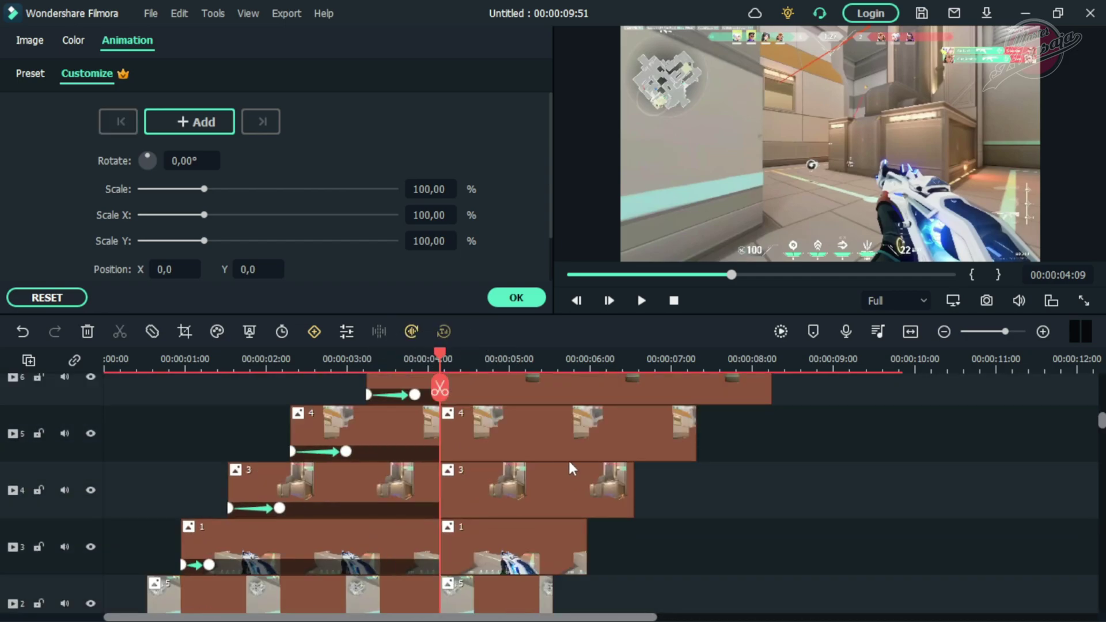
Delete the cutout and background pieces after the split at 00:00:04:09, closing the gap before the sample video.
drag(817, 391, 479, 598)
click(87, 331)
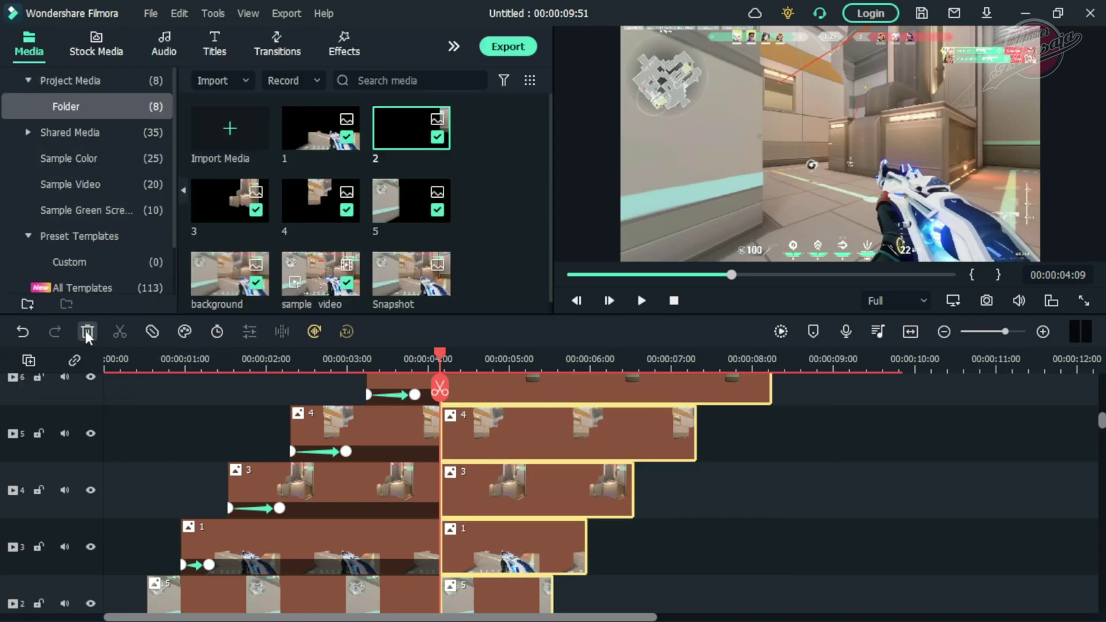
scroll(516, 494, down, 3)
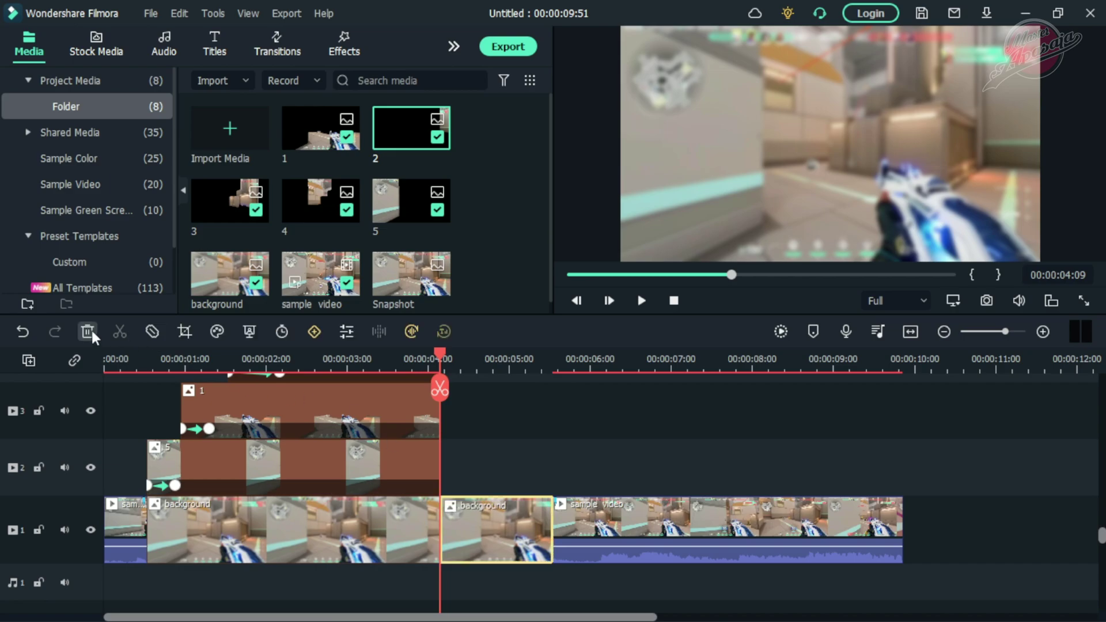
click(87, 332)
Play the sequence from the start, and split the sample video clip following the background at 00:00:05:15.
click(124, 361)
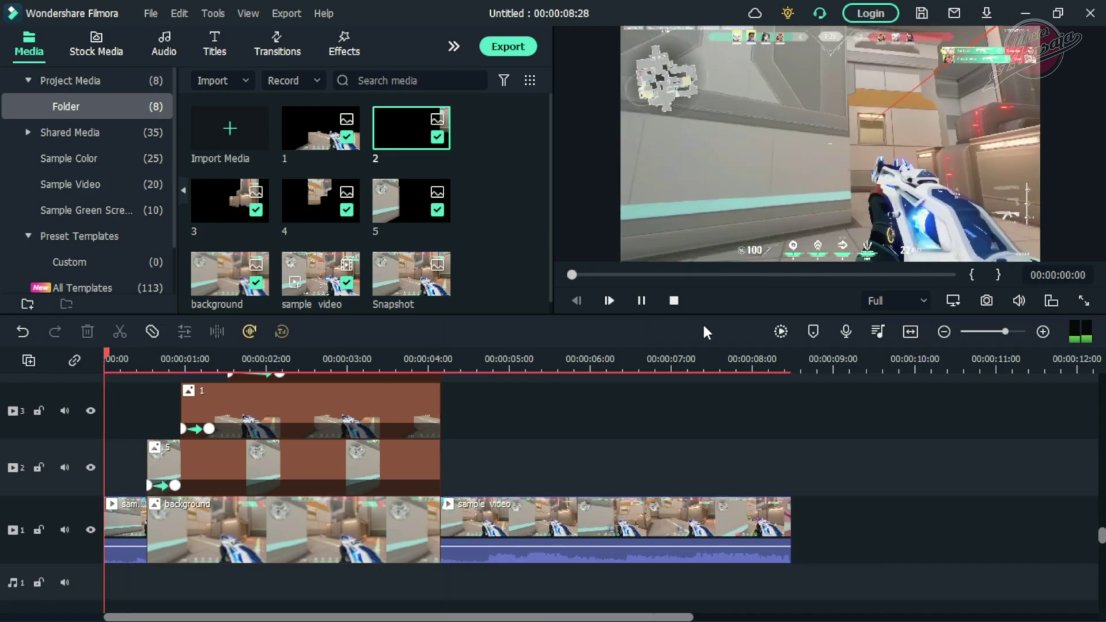
key(space)
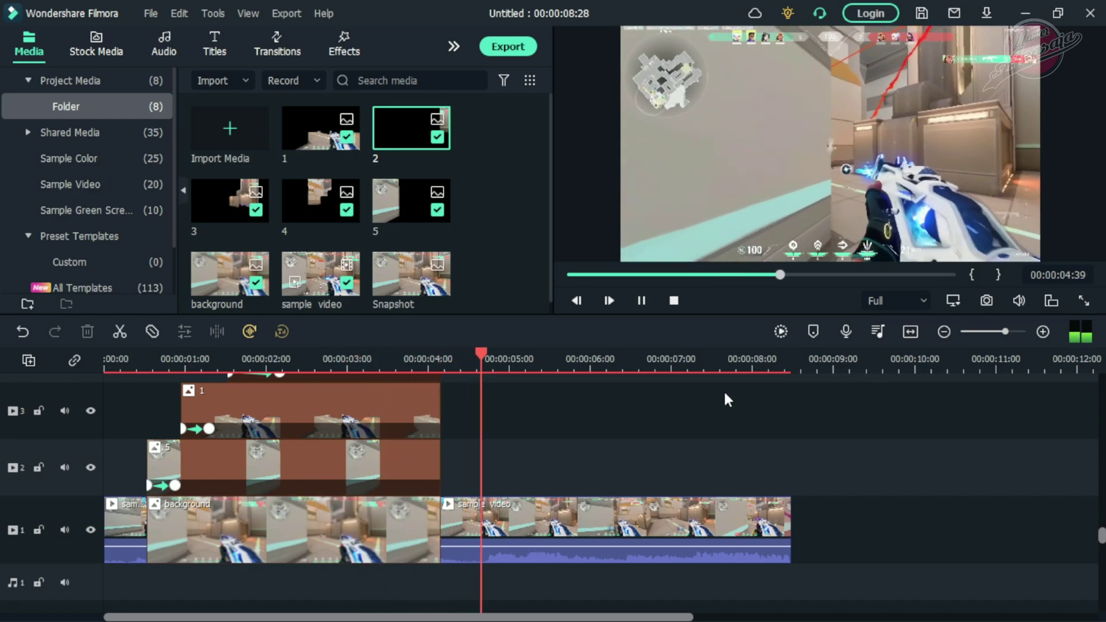
key(space)
drag(552, 354, 530, 350)
click(579, 507)
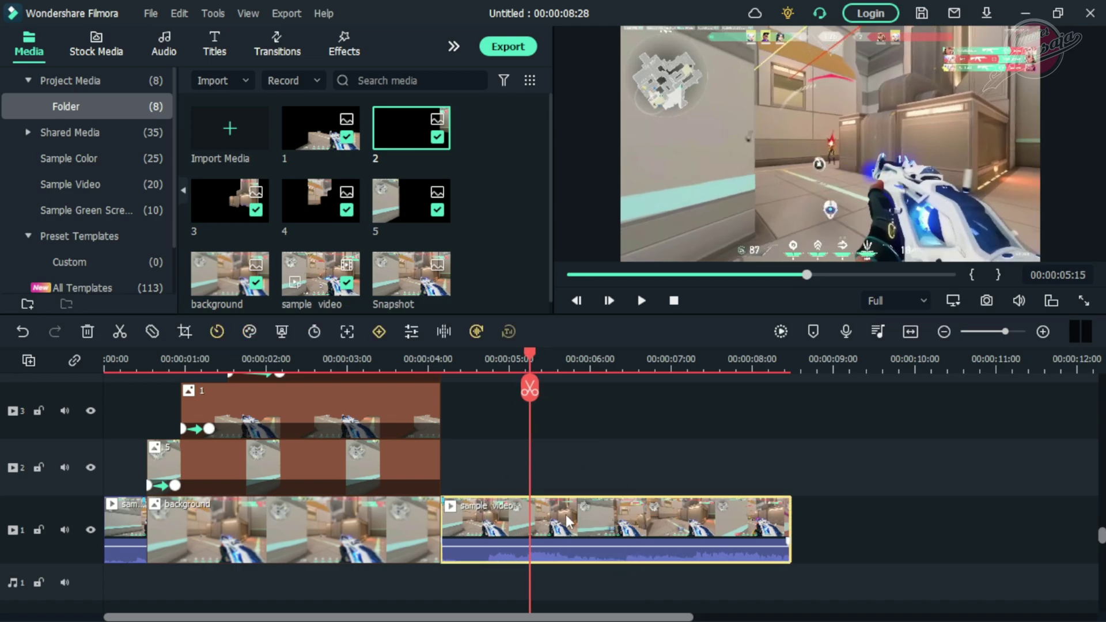
click(530, 389)
Add the downloaded Fade White transition at the 00:00:05:15 cut between the two sample video clips.
click(277, 45)
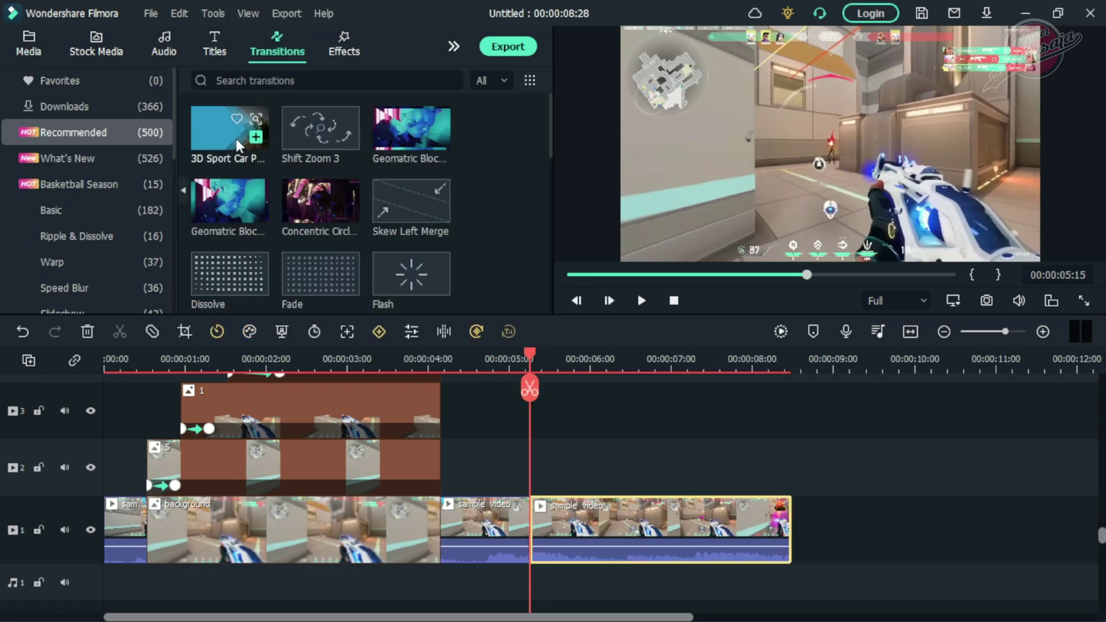
click(76, 110)
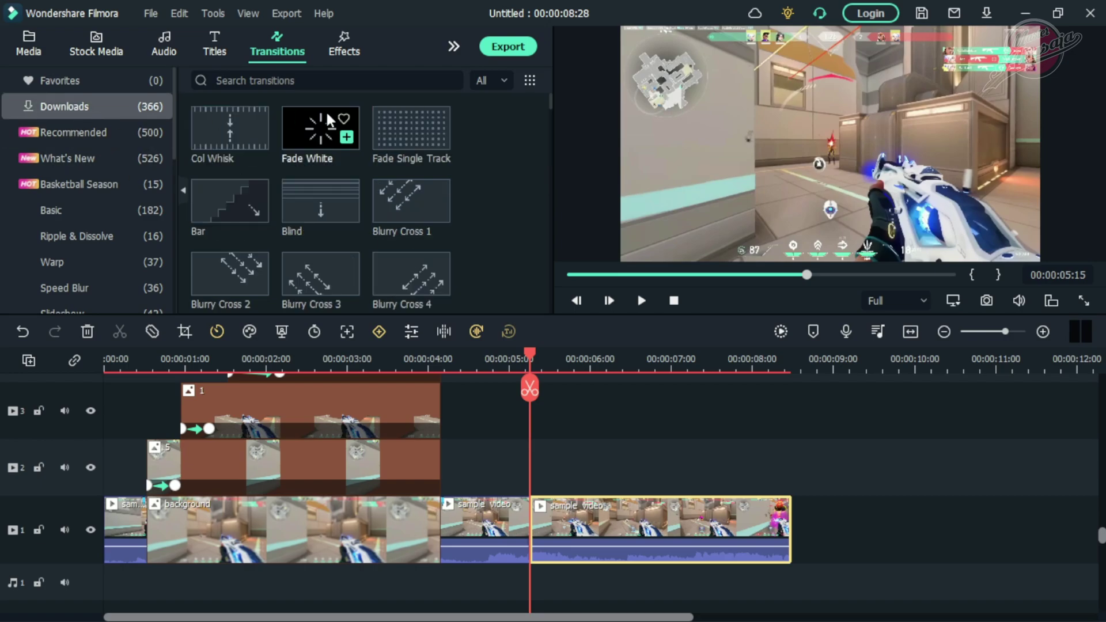
drag(306, 141, 634, 539)
key(ctrl+z)
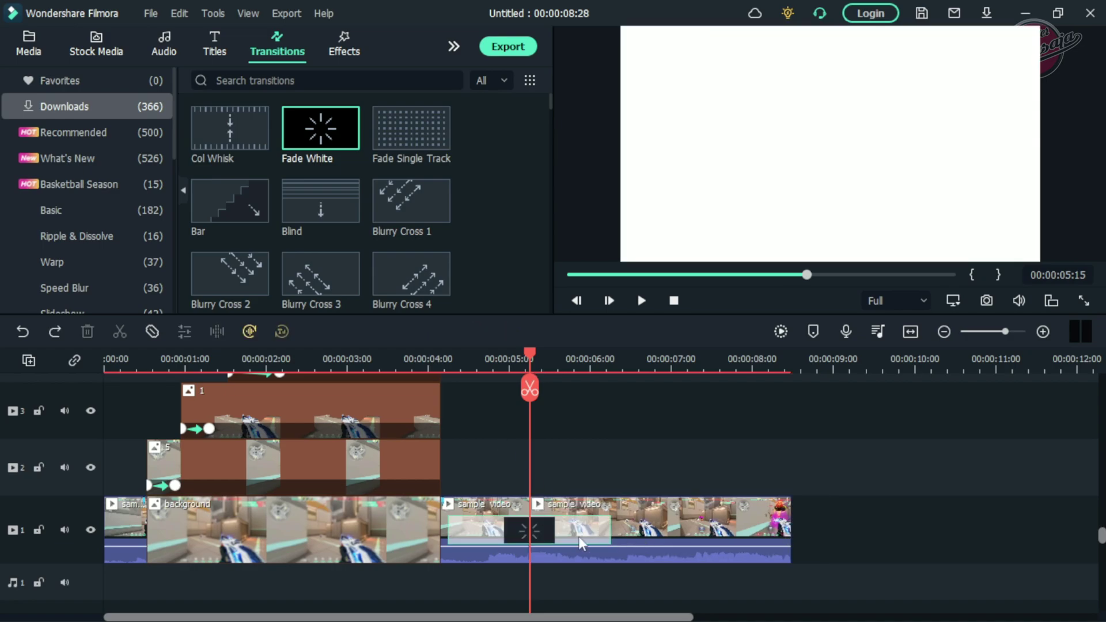
Shorten the Fade White transition to a brief flash around the cut, checking its playback.
click(555, 533)
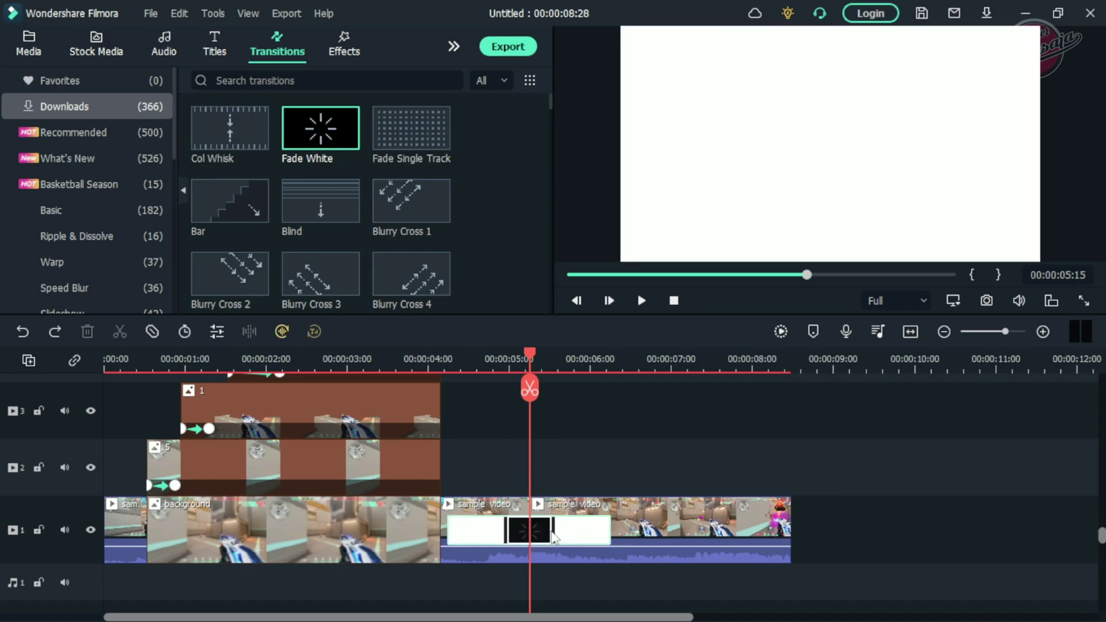
click(494, 355)
key(space)
key(space)
drag(549, 535, 538, 531)
click(496, 357)
key(space)
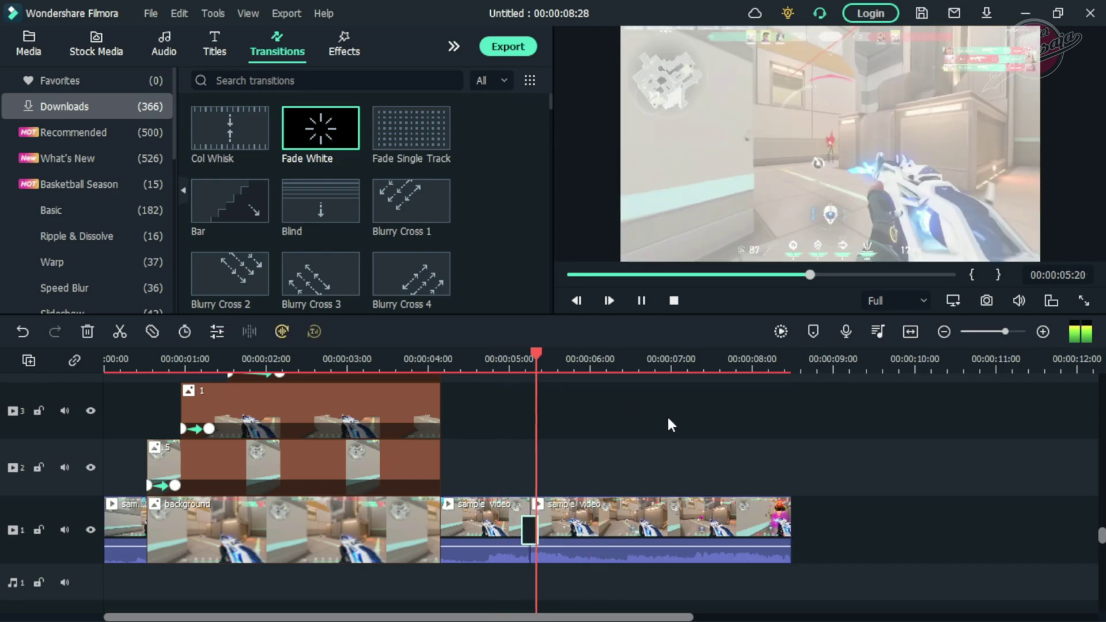
key(space)
Render a preview of the whole timeline for smooth playback.
drag(603, 354, 544, 367)
drag(681, 365, 608, 364)
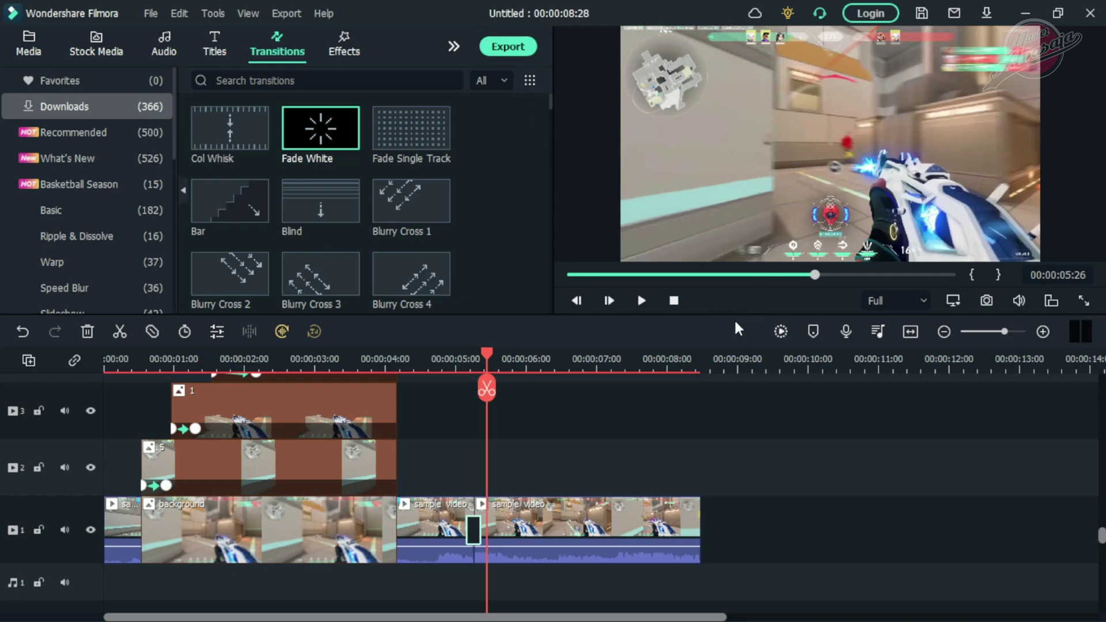
click(780, 333)
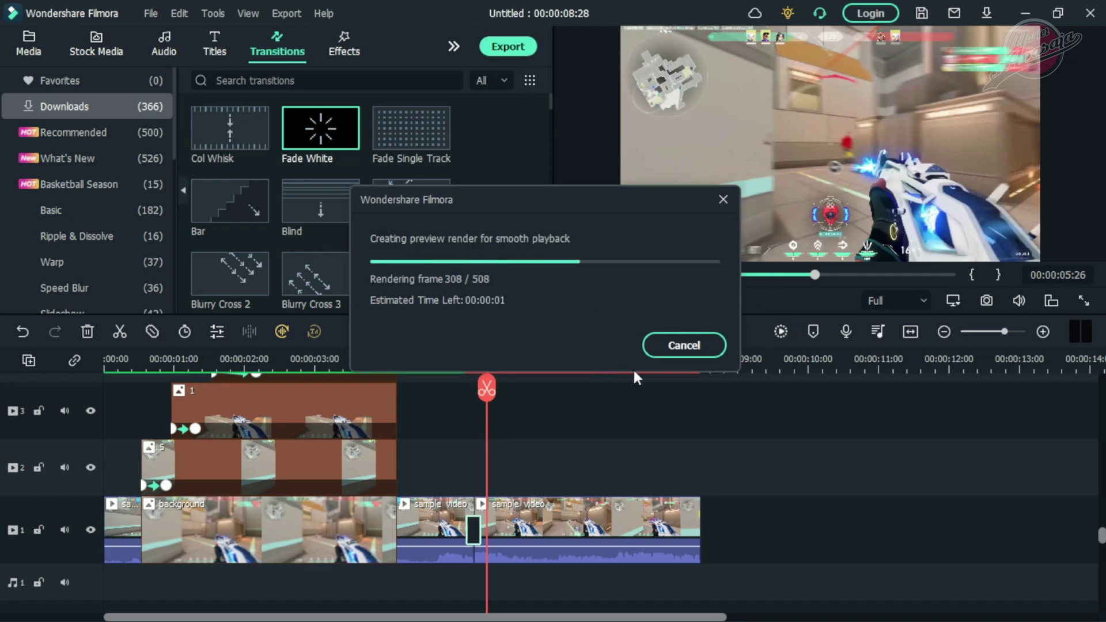
click(682, 302)
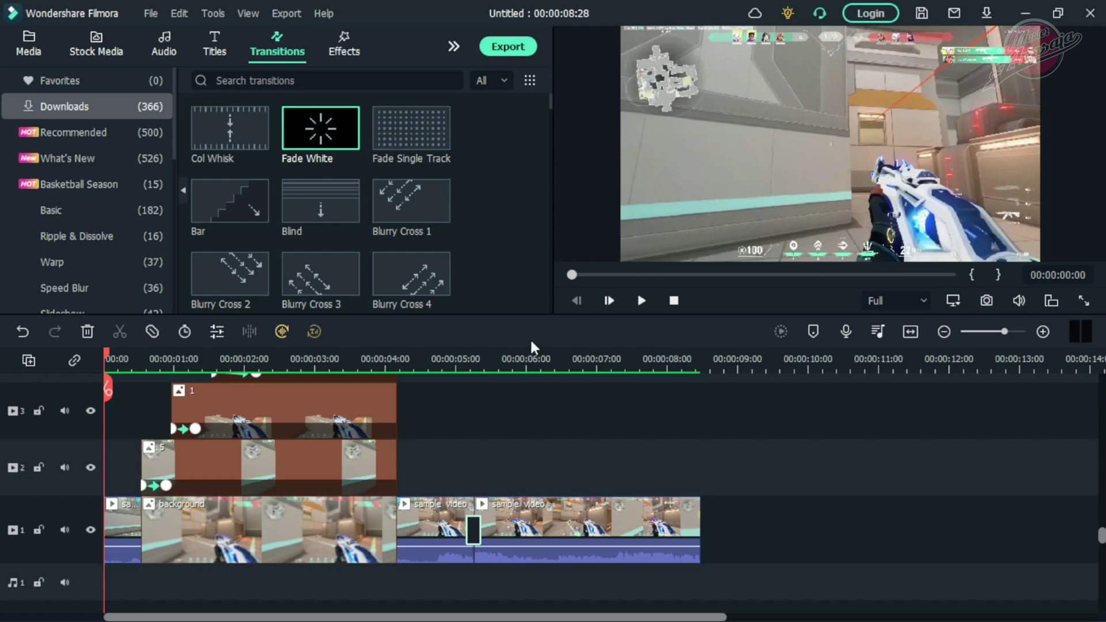
Enlarge the preview area and play the rendered intro from the start.
mouse_move(553, 295)
mouse_down()
mouse_move(528, 294)
mouse_move(546, 295)
mouse_up()
drag(617, 314, 619, 328)
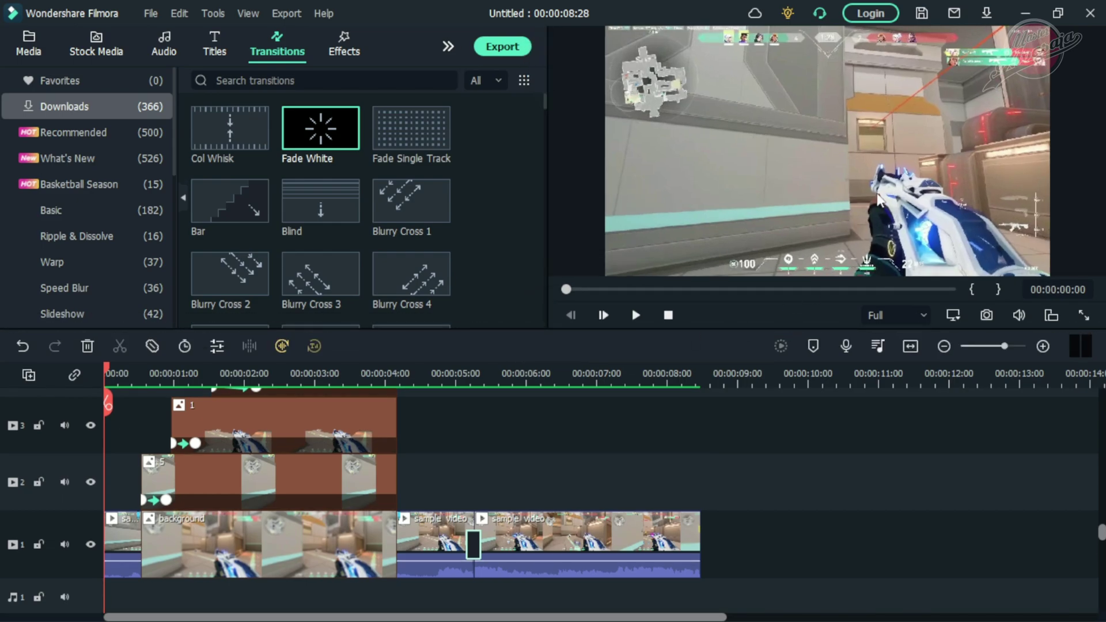
click(637, 314)
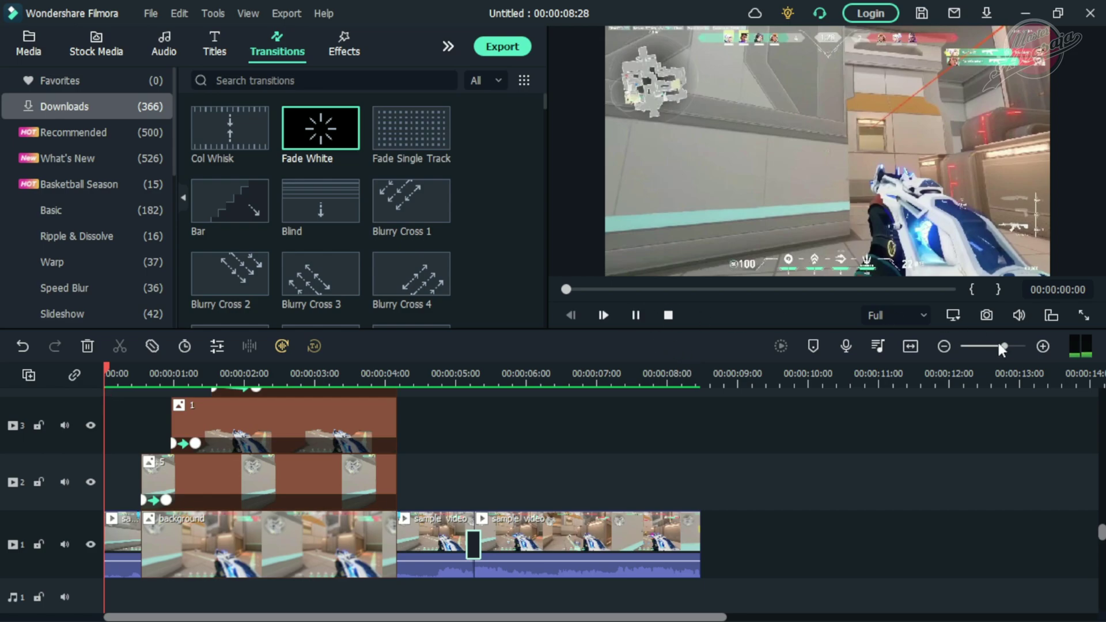